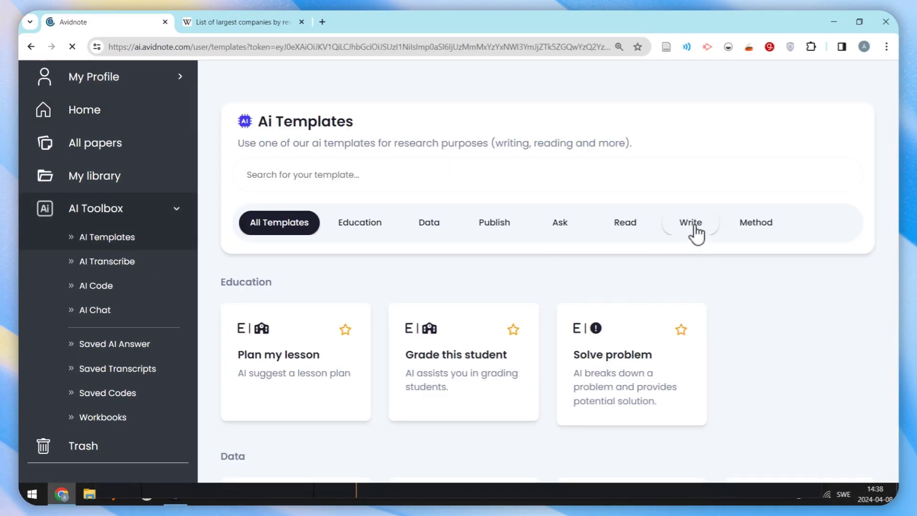
- Filter the AI templates to the Write category and open the Write Literature review template with its topic field ready for input
click(695, 230)
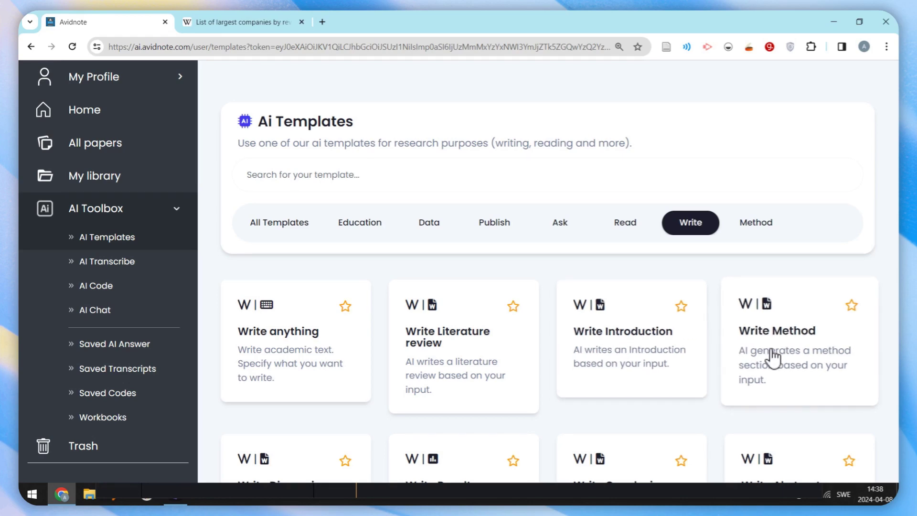
scroll(482, 334, down, 3)
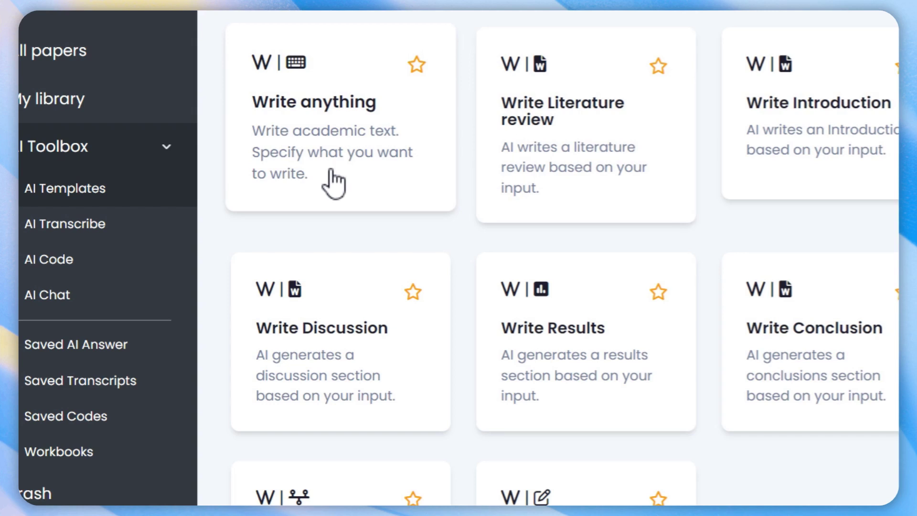
click(561, 176)
click(345, 296)
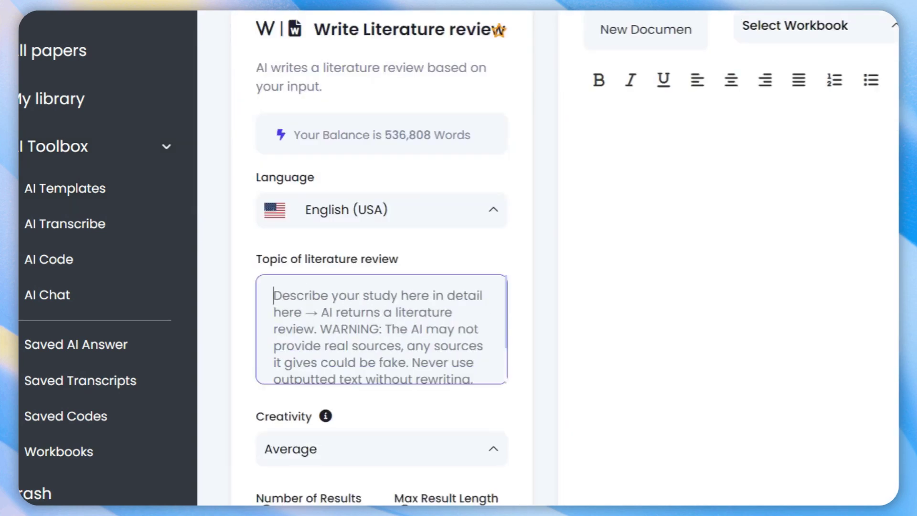
- Enter "sustainability in manufacturing industry" as the literature review topic and generate the text
text(sustainability )
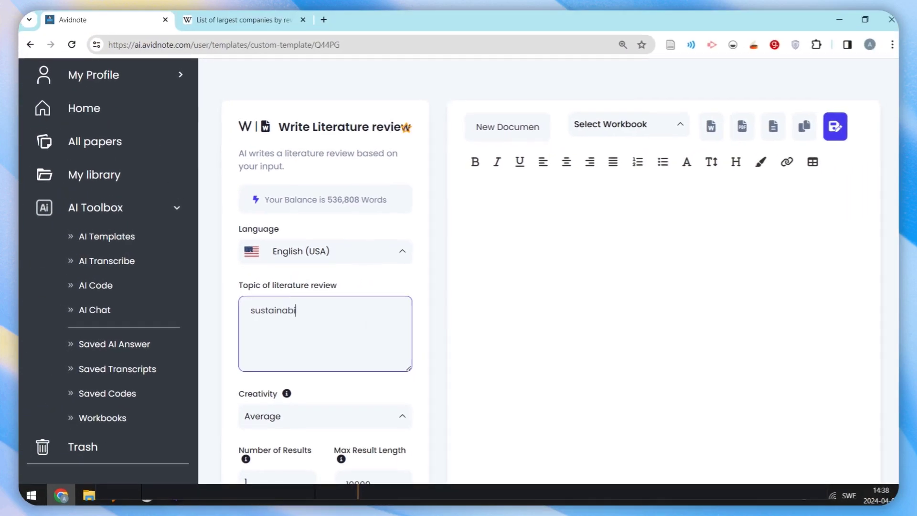
text(in manufacturing industry)
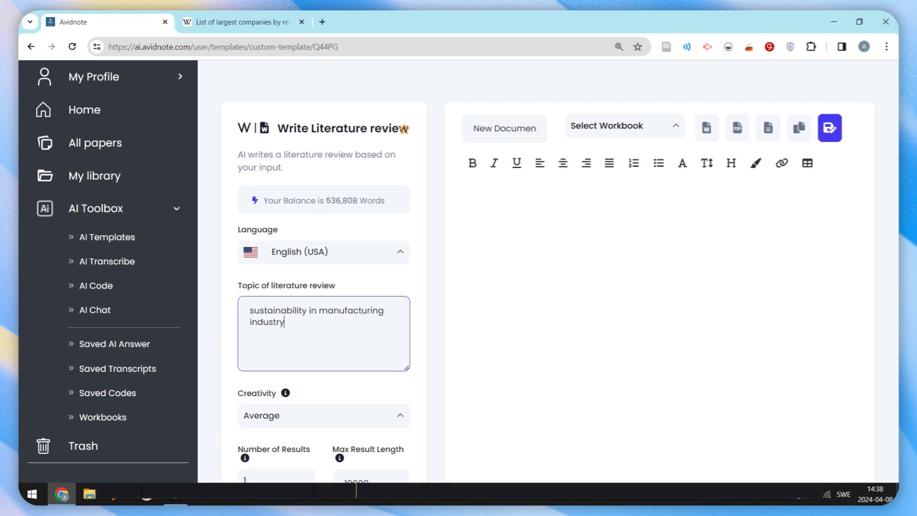
scroll(358, 335, down, 3)
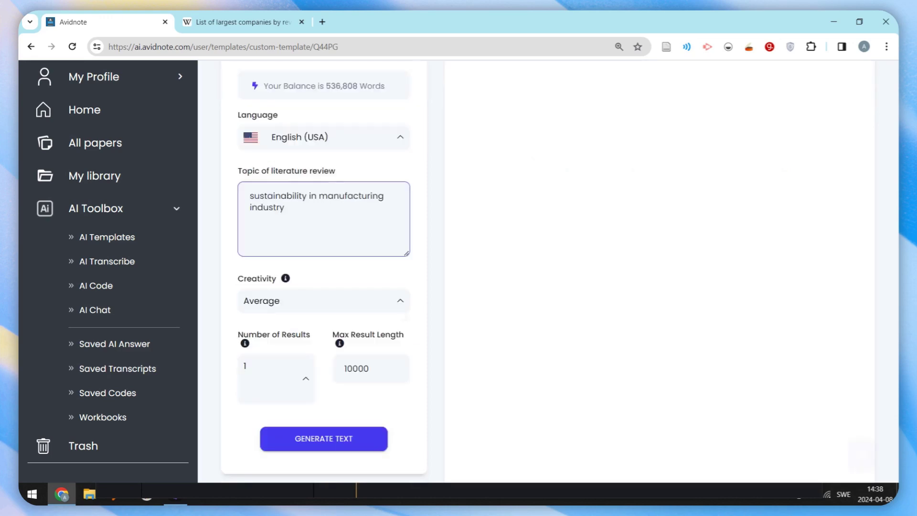
click(358, 404)
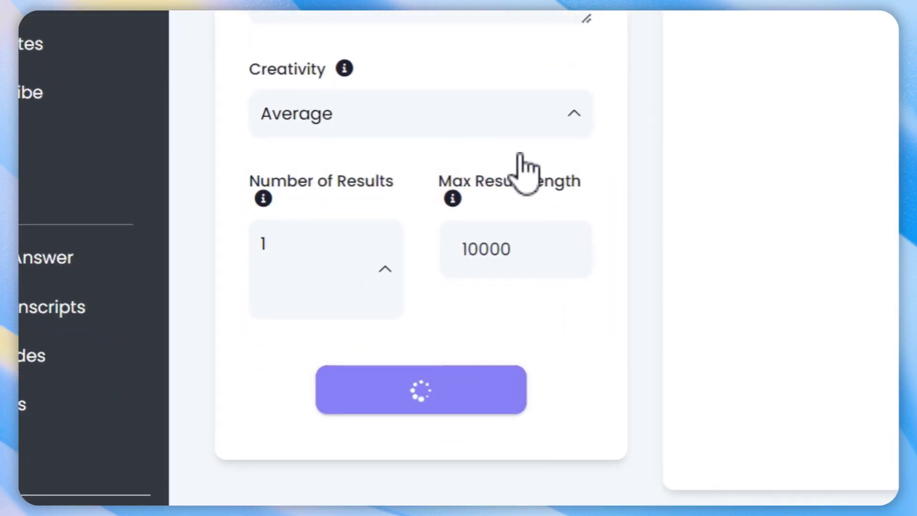
- Read through the generated literature review from the introduction to the conclusion
scroll(526, 168, up, 10)
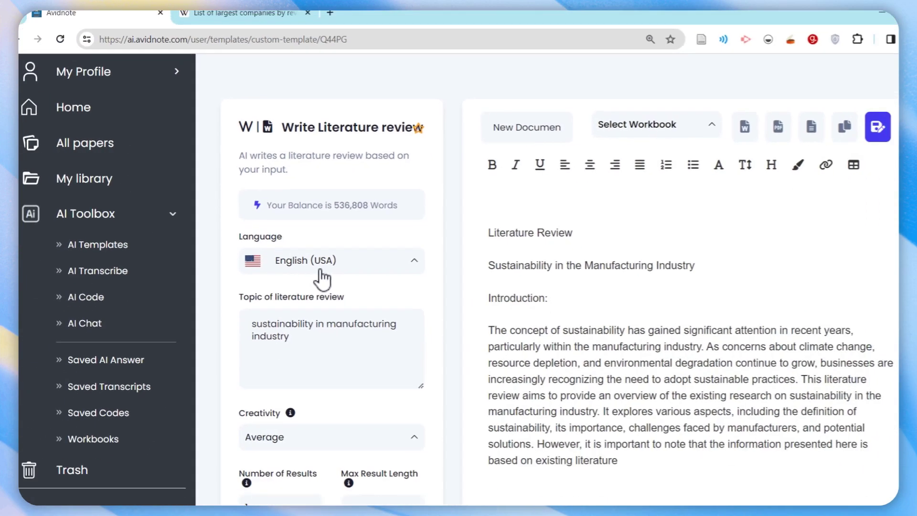
scroll(590, 364, down, 5)
scroll(591, 364, down, 6)
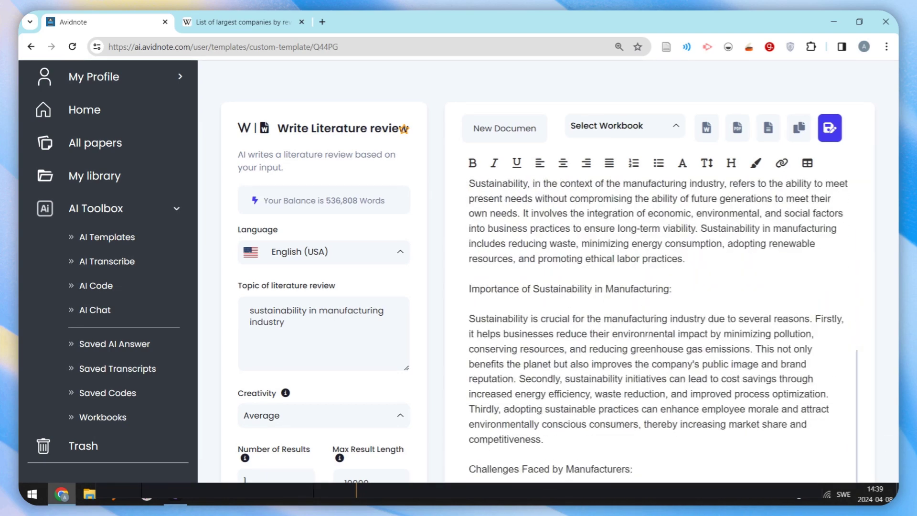
scroll(663, 330, down, 6)
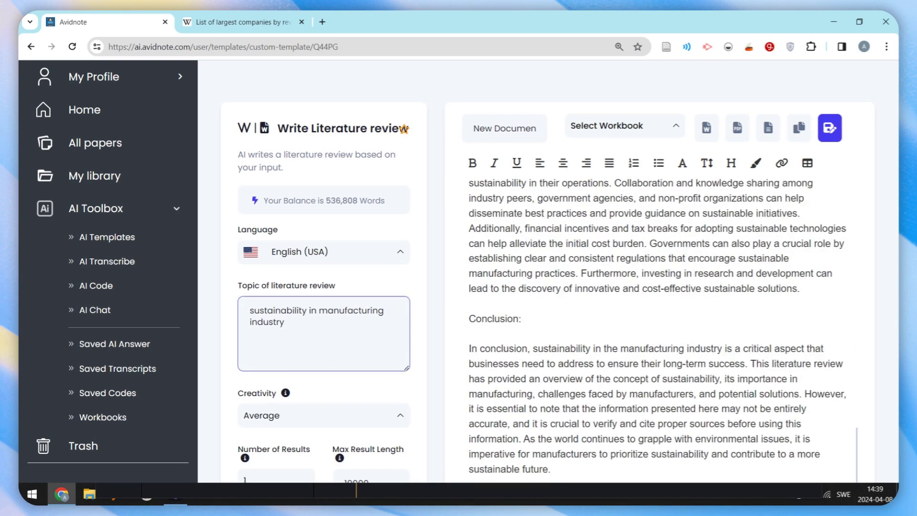
scroll(664, 330, up, 6)
scroll(664, 330, up, 7)
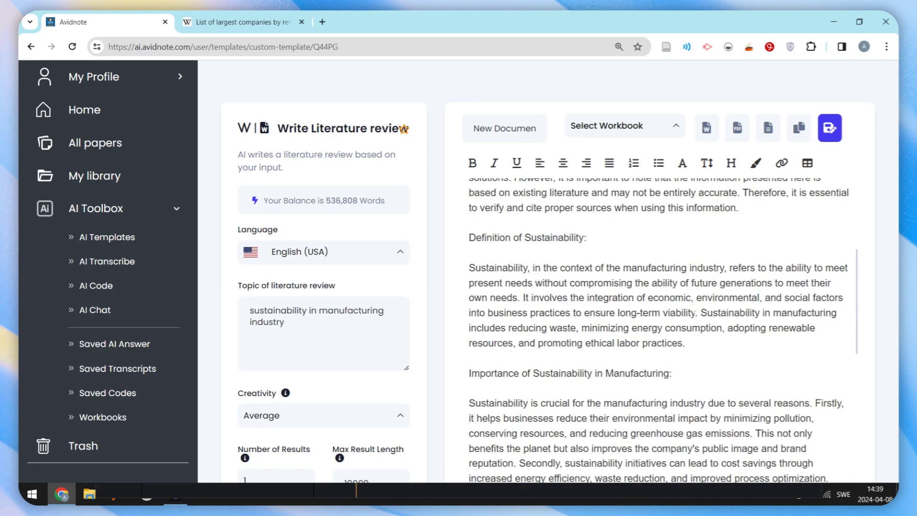
- Replace the review topic with the generated paragraph on why sustainability is crucial for manufacturing, and generate more text from it
scroll(663, 330, down, 4)
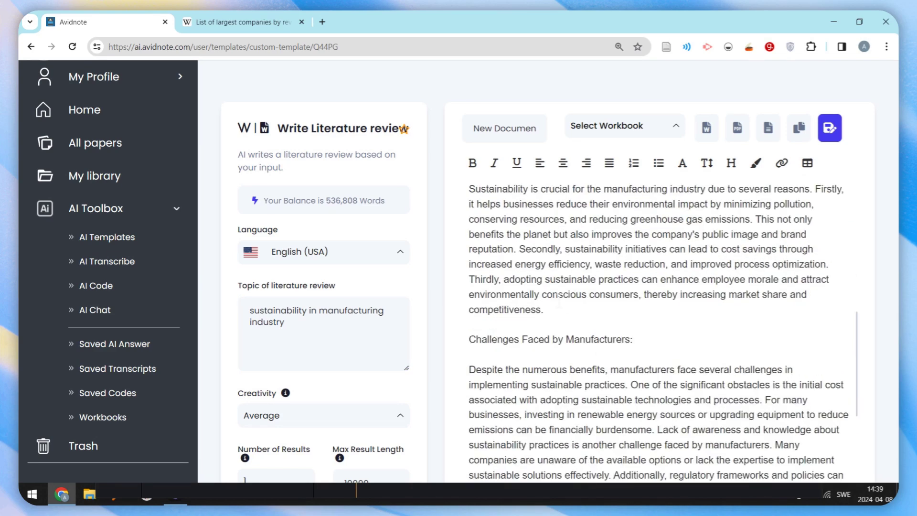
drag(544, 311, 486, 212)
key(ctrl+c)
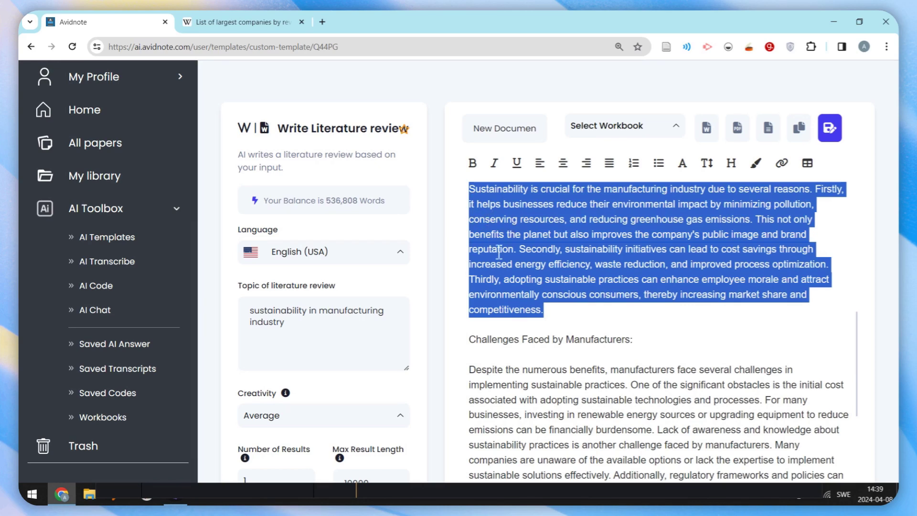
click(325, 344)
key(ctrl+v)
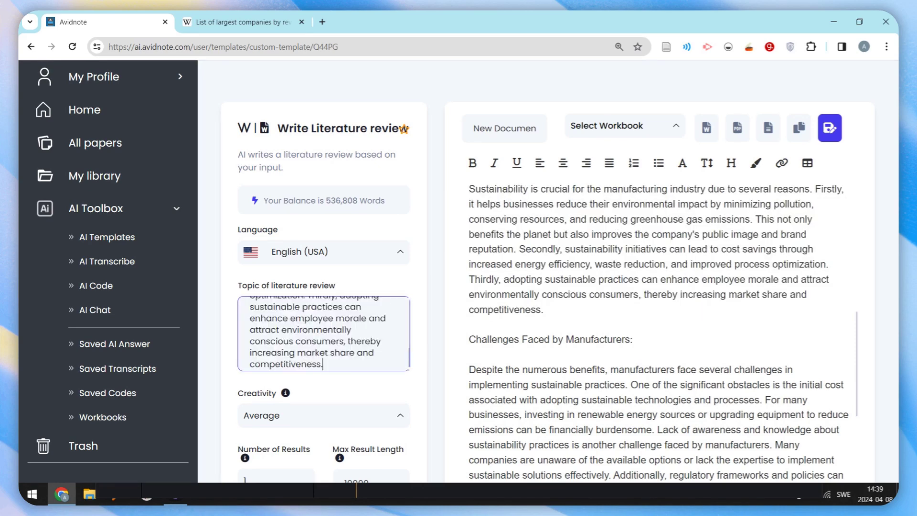
scroll(415, 387, down, 3)
click(367, 409)
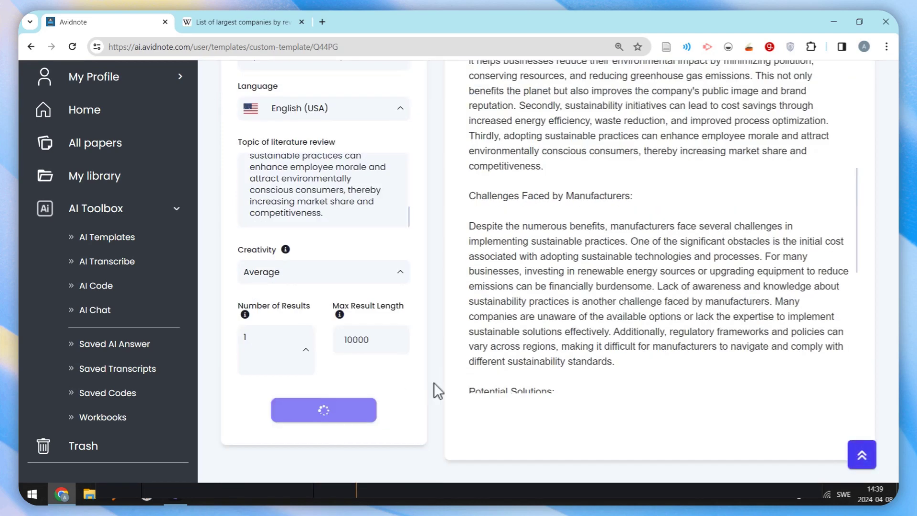
scroll(465, 221, up, 3)
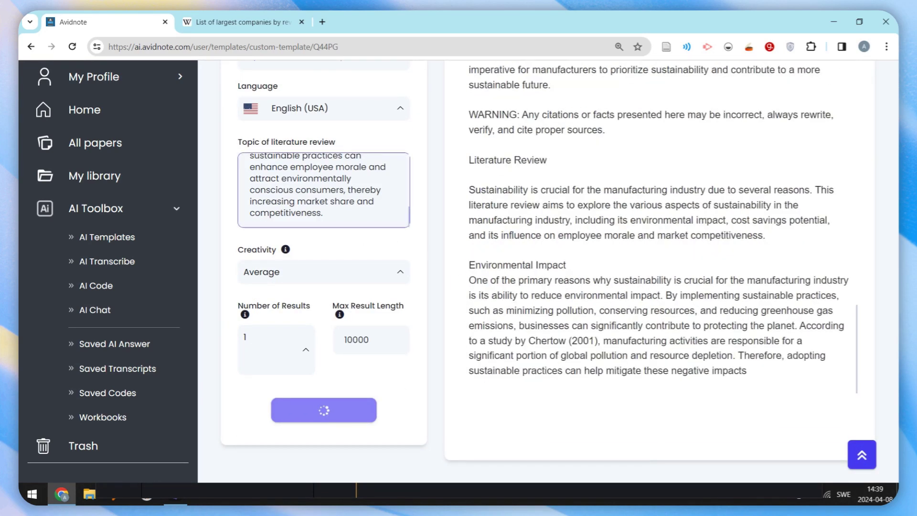
triple_click(346, 189)
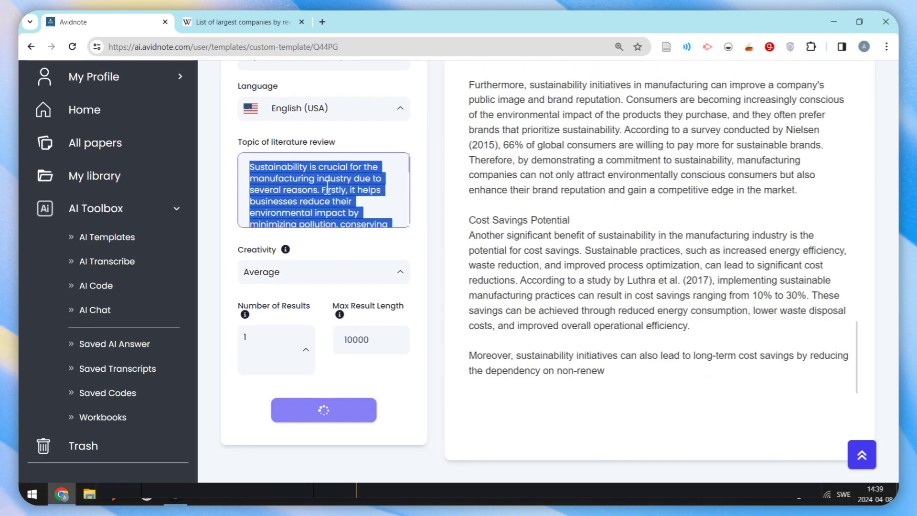
click(324, 179)
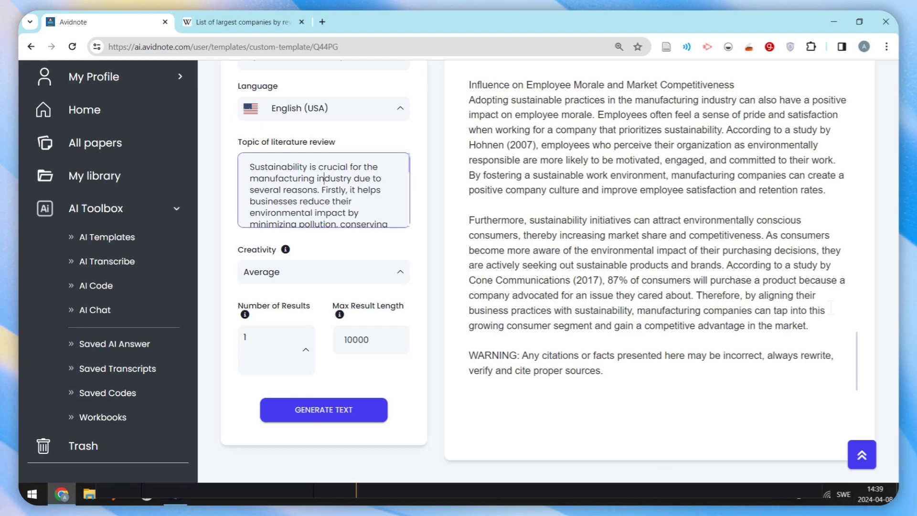
- Delete everything from "According to a study by Cone Communications (2017)" to the end of the paragraph starting with "Furthermore"
drag(808, 325, 594, 281)
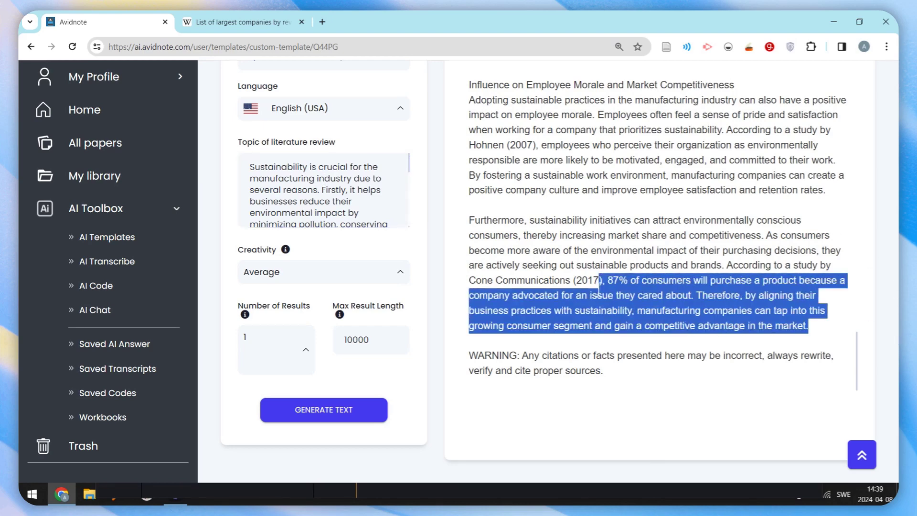
key(BackSpace)
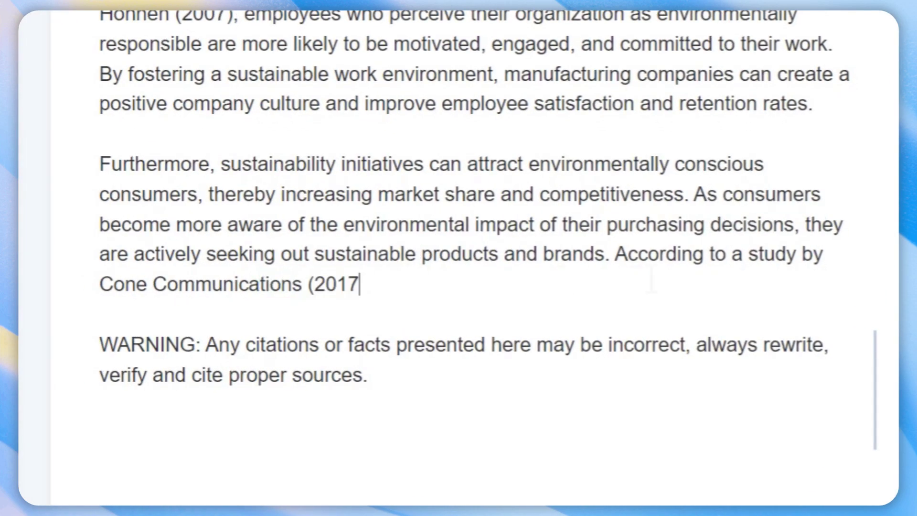
drag(359, 285, 615, 255)
key(BackSpace)
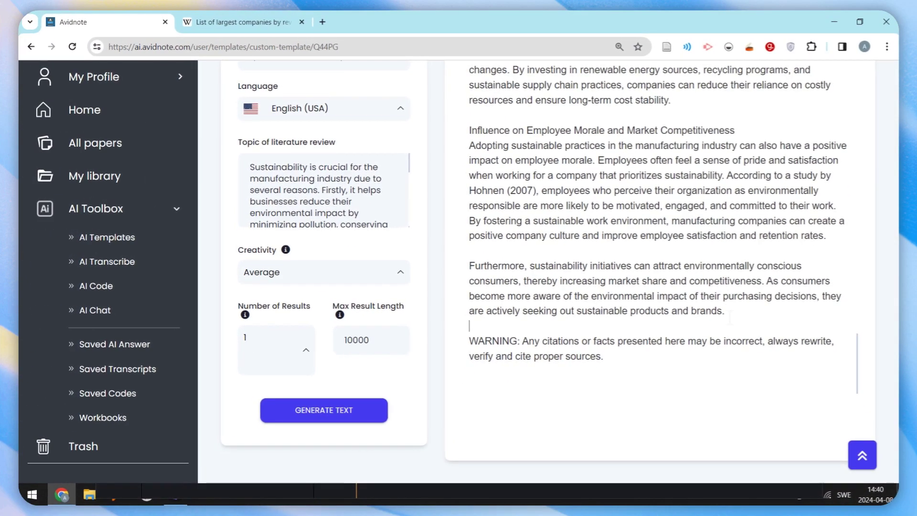
- Make the last paragraph before the warning, starting with "Furthermore, sustainability initiatives", bold
drag(616, 285, 63, 202)
key(ctrl+b)
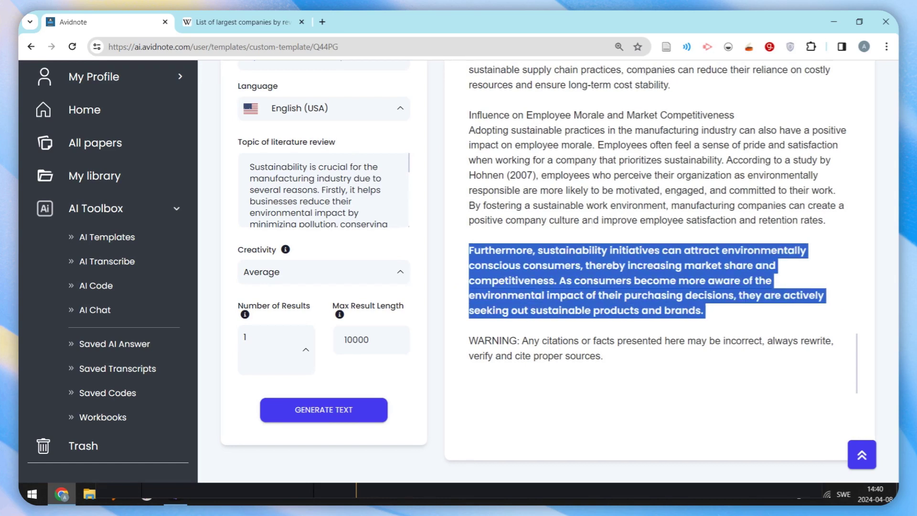
click(587, 219)
drag(604, 356, 462, 344)
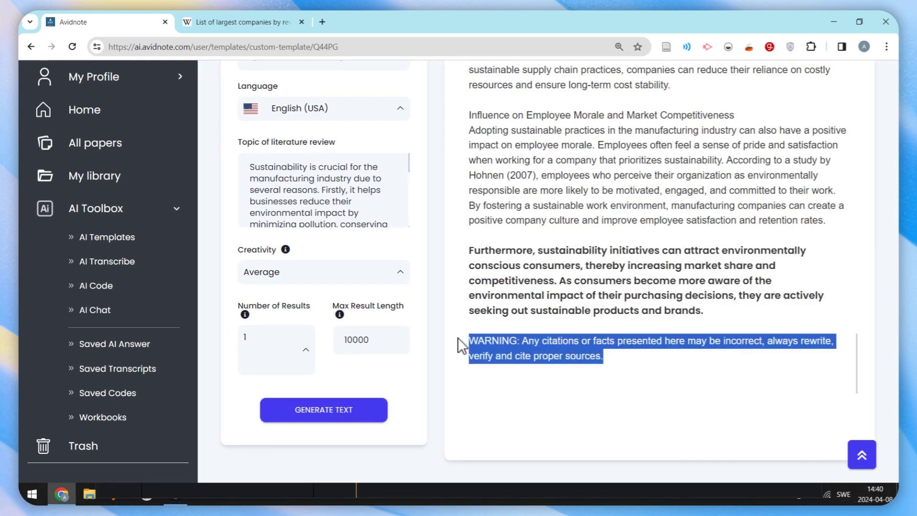
click(811, 340)
- Rename the document "My document" and save it
drag(855, 357, 800, 98)
scroll(801, 138, up, 12)
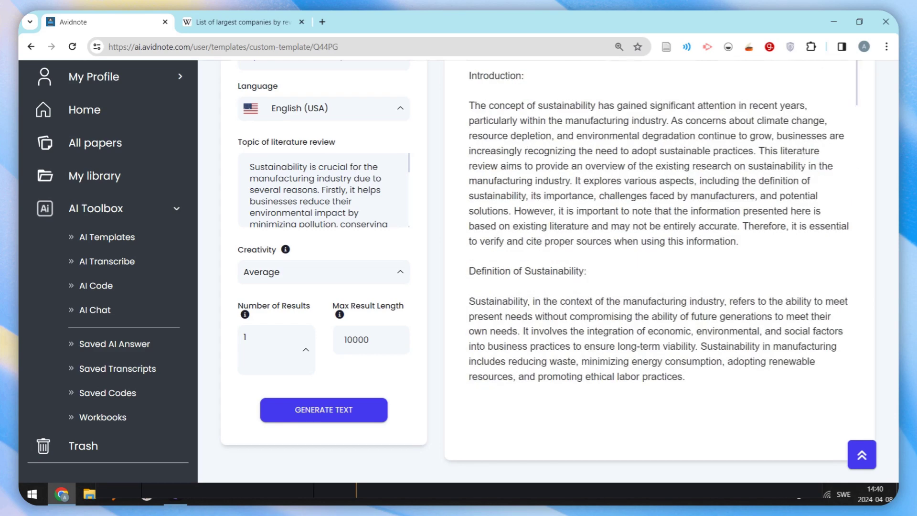
scroll(391, 191, up, 3)
click(553, 142)
key(ctrl+a)
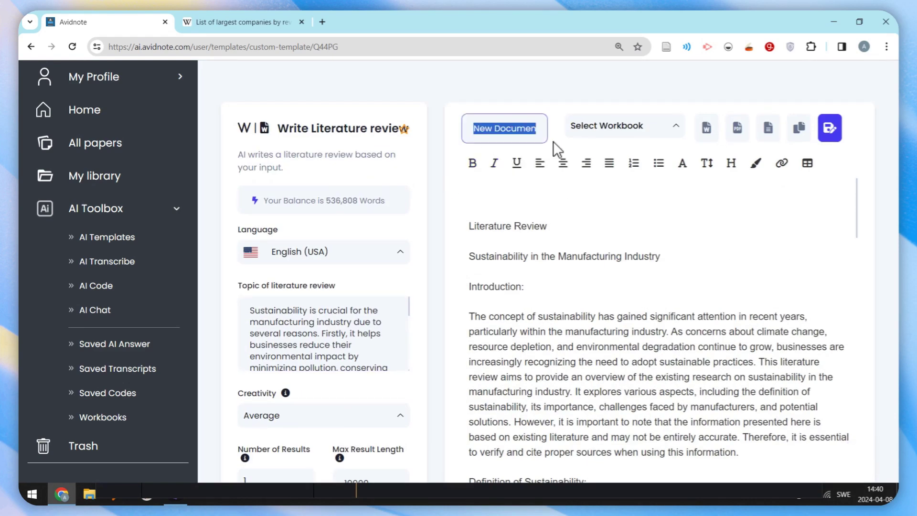
text(My document)
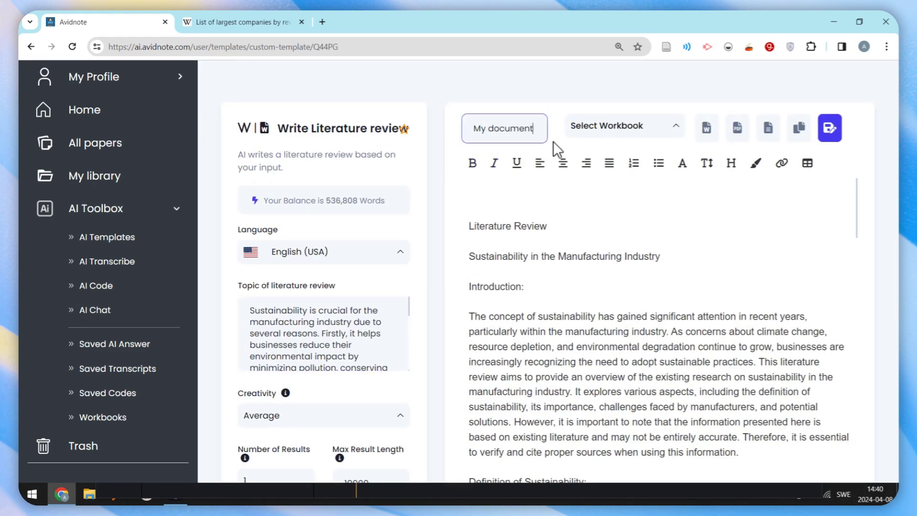
click(820, 124)
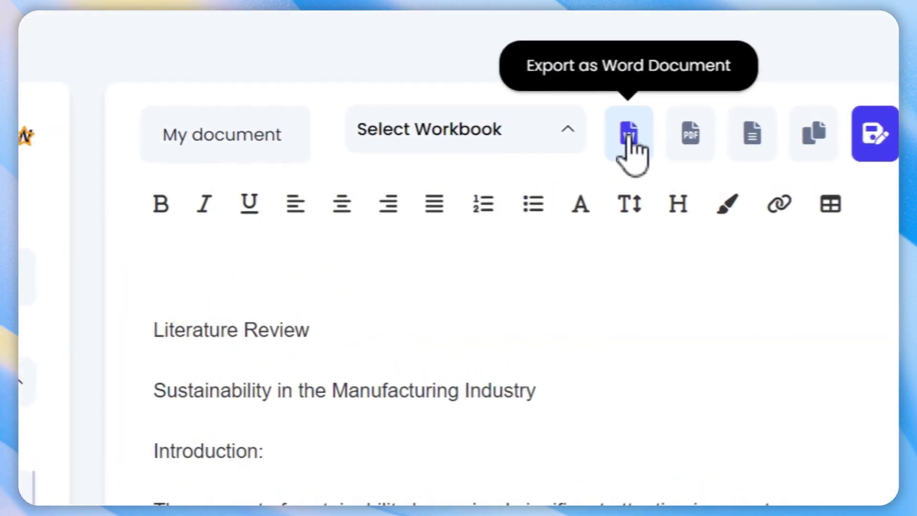
- Export the review as a Word file named "document", open it in Word to check it, and close it again
click(628, 136)
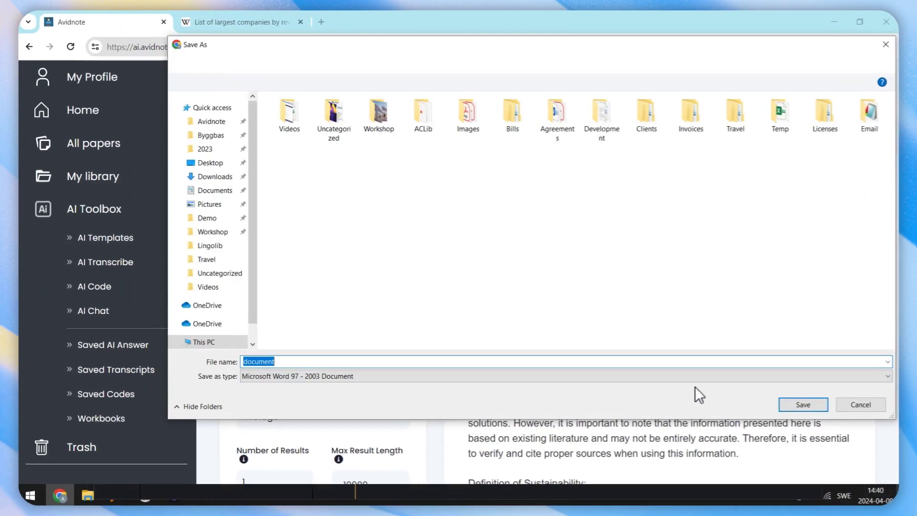
click(817, 350)
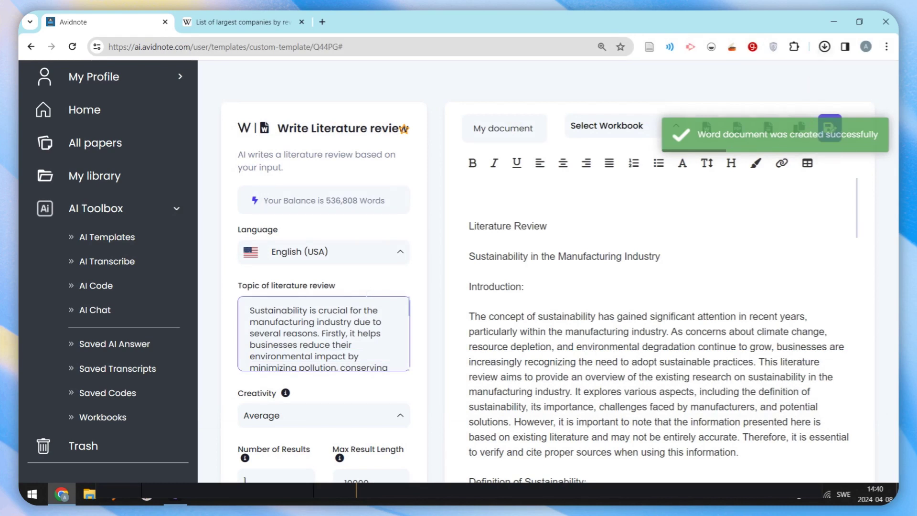
click(732, 69)
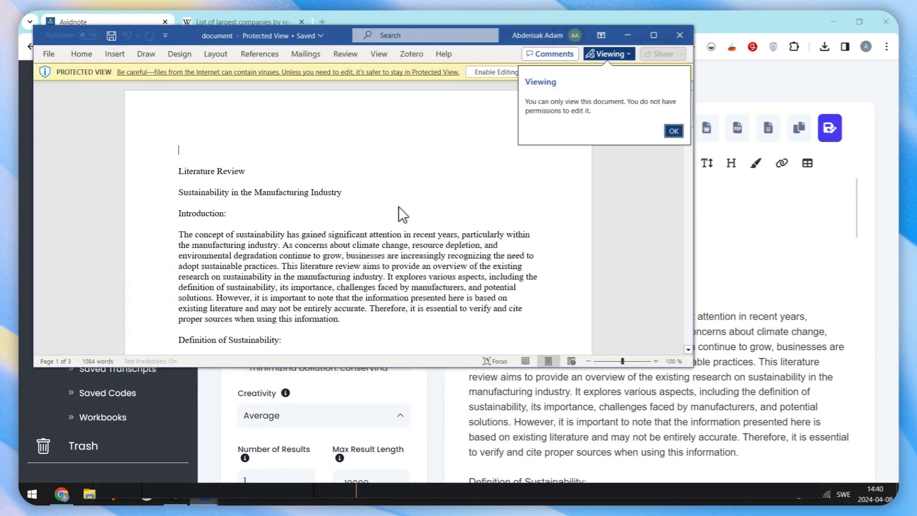
click(679, 34)
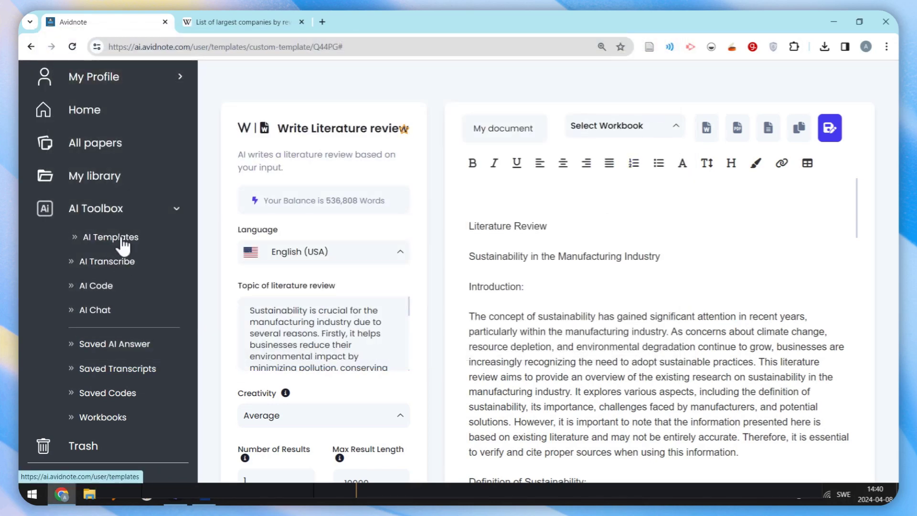
- Open the Plan my lesson AI template and enter "quadratic equations" as the lesson topic
click(143, 242)
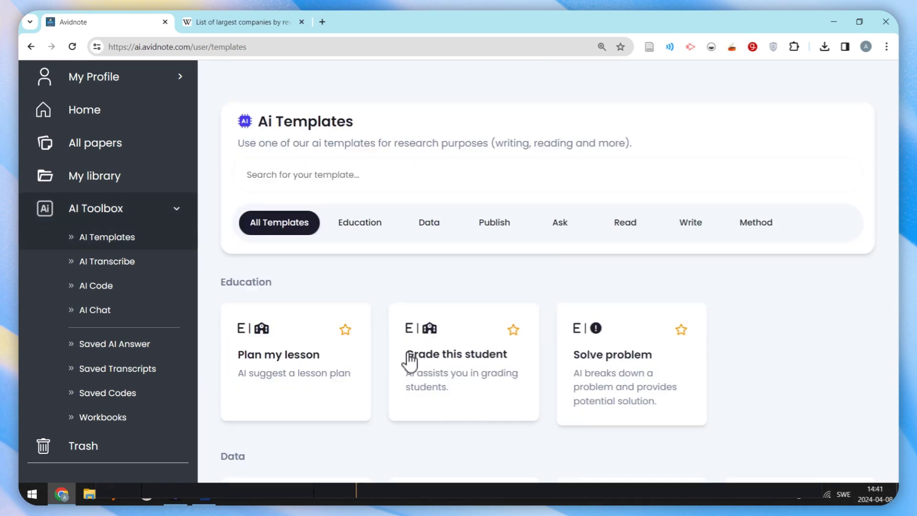
click(296, 378)
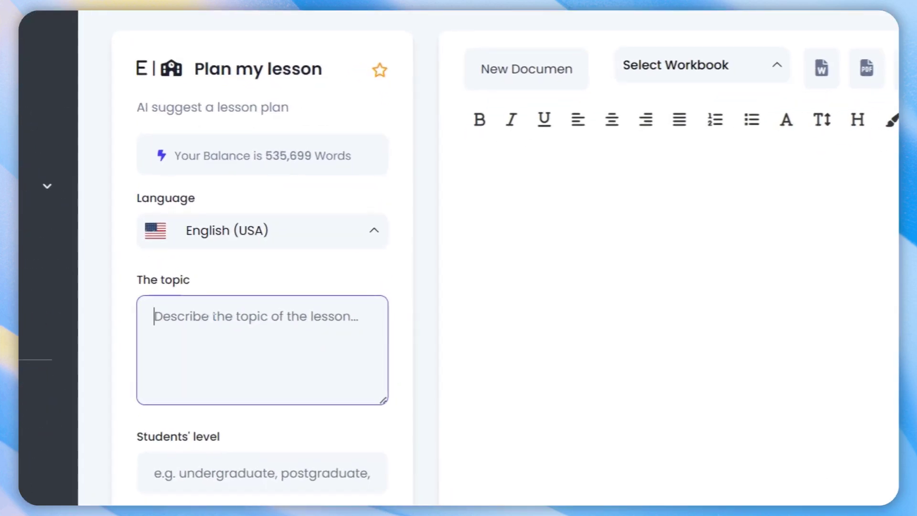
text(quadra)
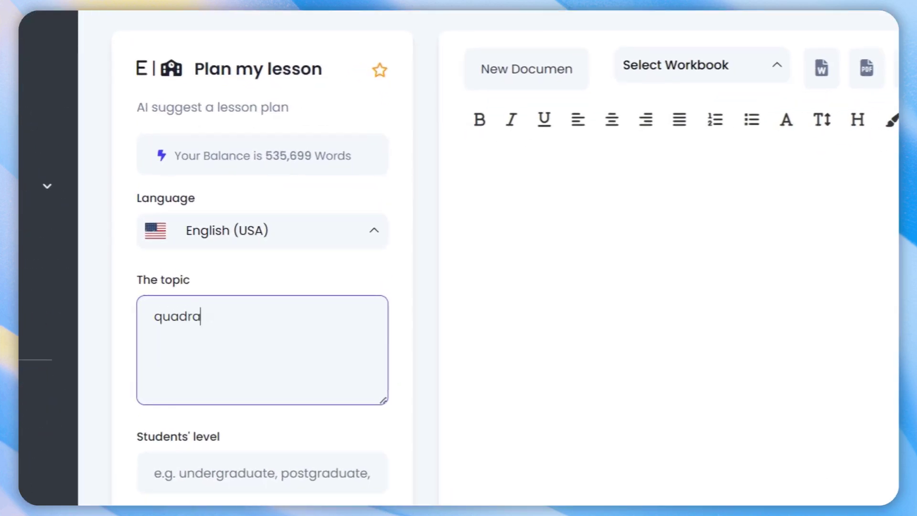
text(tic equations)
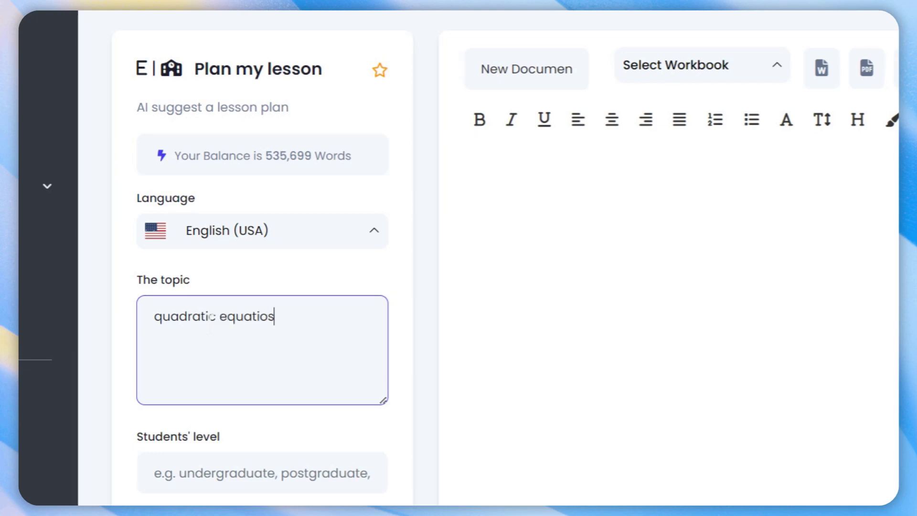
key(BackSpace)
text(ns)
key(Tab)
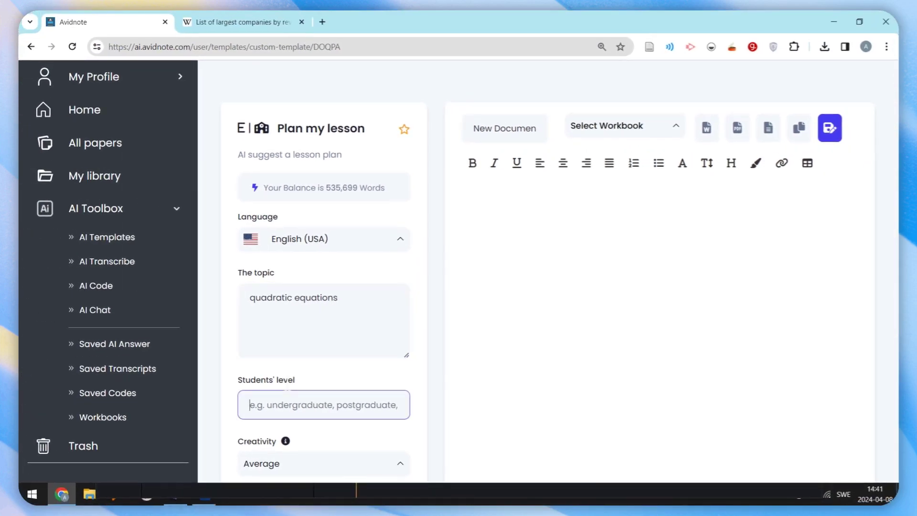
- Set the students' level to "undergraduates", generate the lesson plan and look through the generated text
text(undergraduates)
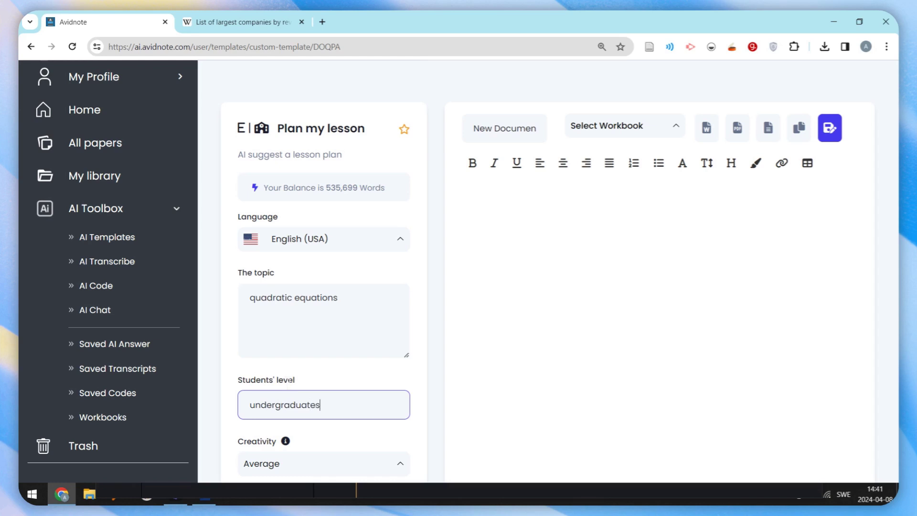
scroll(326, 453, down, 3)
click(326, 454)
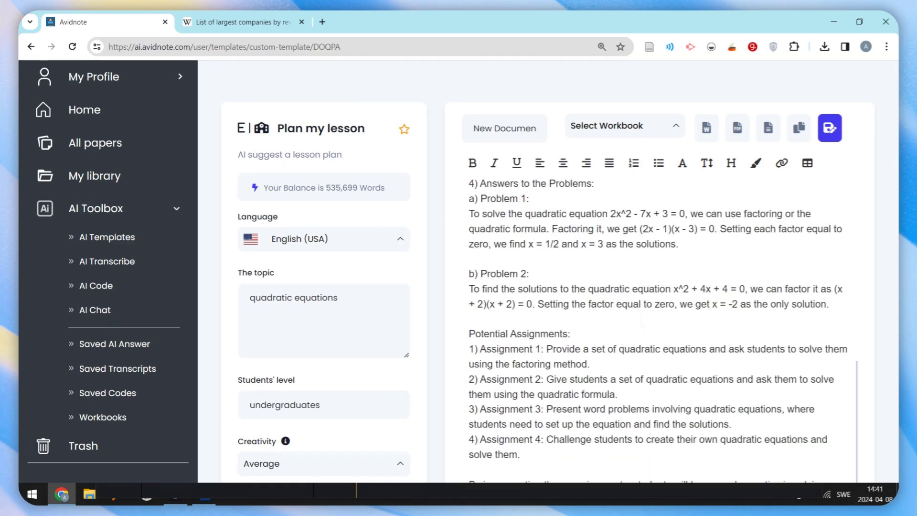
scroll(866, 324, down, 3)
scroll(461, 275, up, 3)
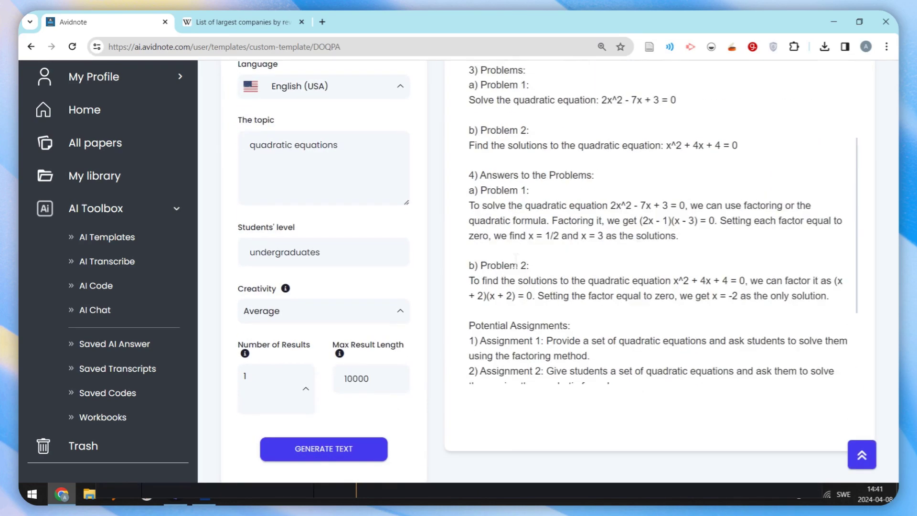
- Clear the lesson topic and delete the entire generated lesson plan from the document
scroll(461, 275, up, 7)
drag(341, 298, 111, 289)
key(BackSpace)
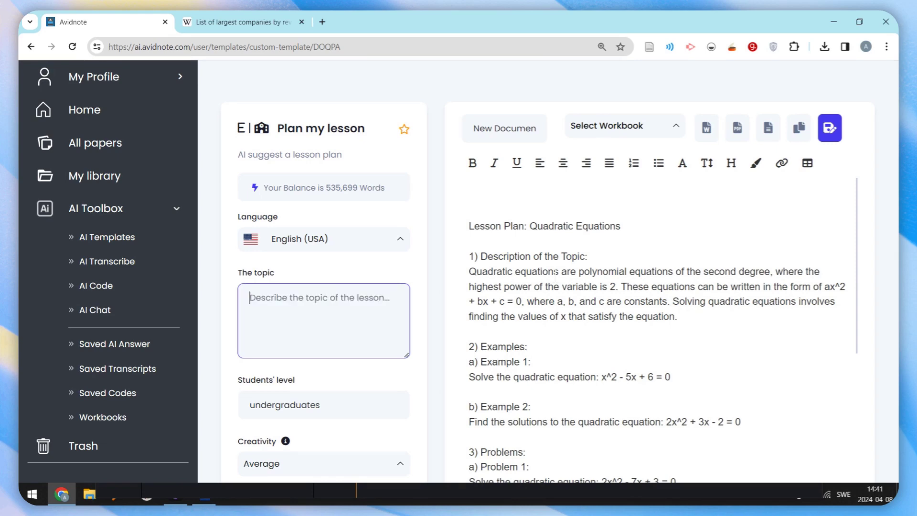
click(587, 256)
key(ctrl+a)
key(BackSpace)
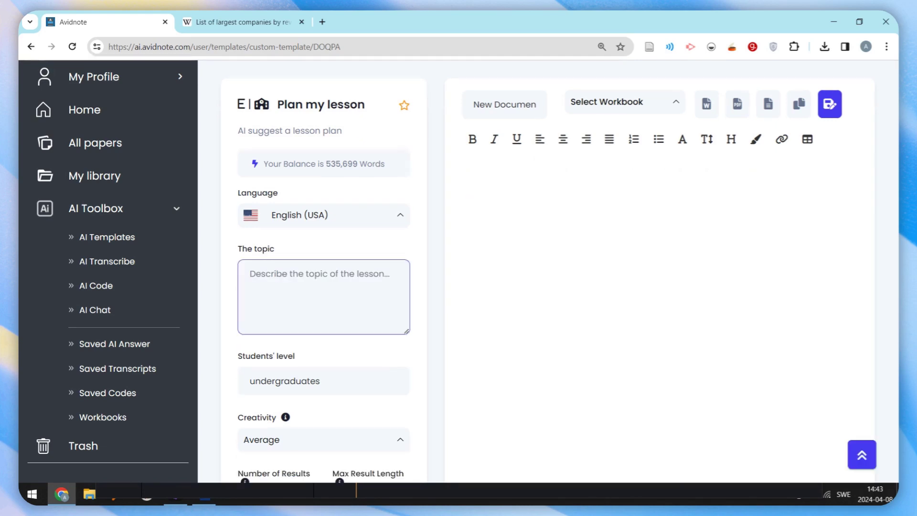
- Generate a lesson plan on the topic "history of the persian empire, focusing on cyrus the great"
text(histo)
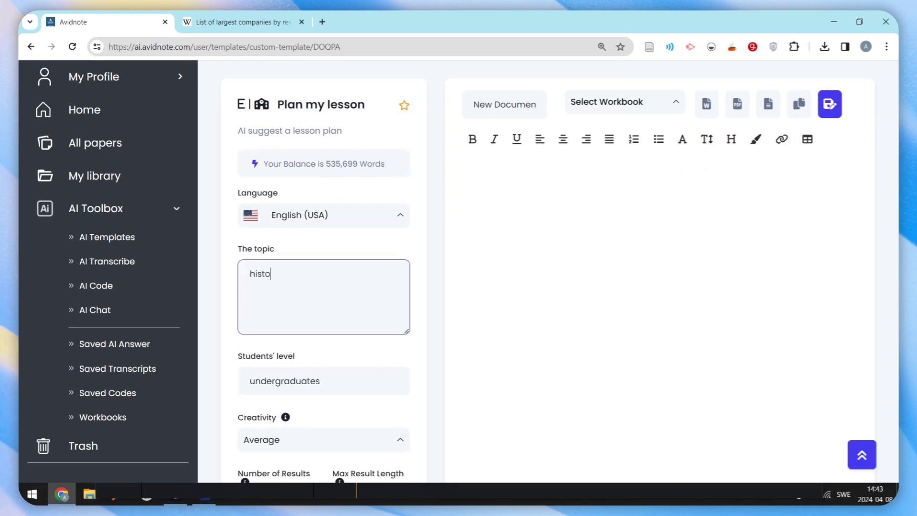
text(ry )
text(of the persian )
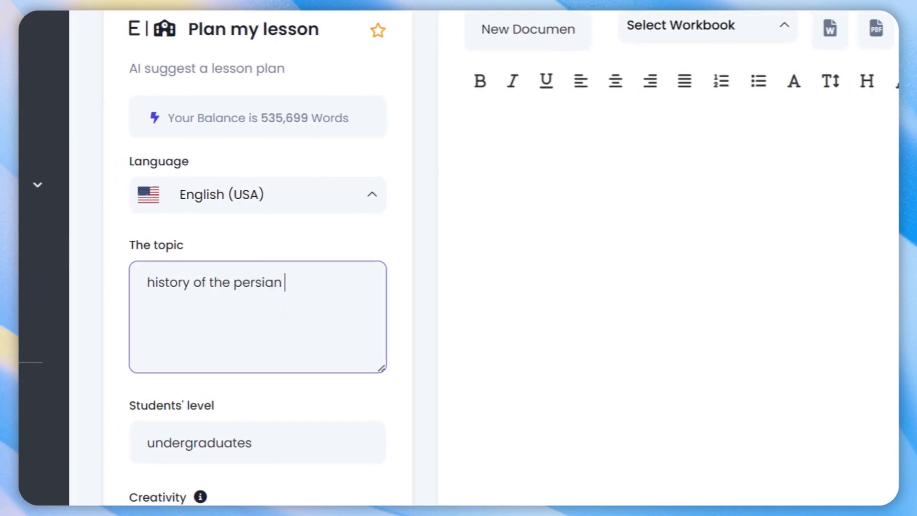
text(empire, focusing on c)
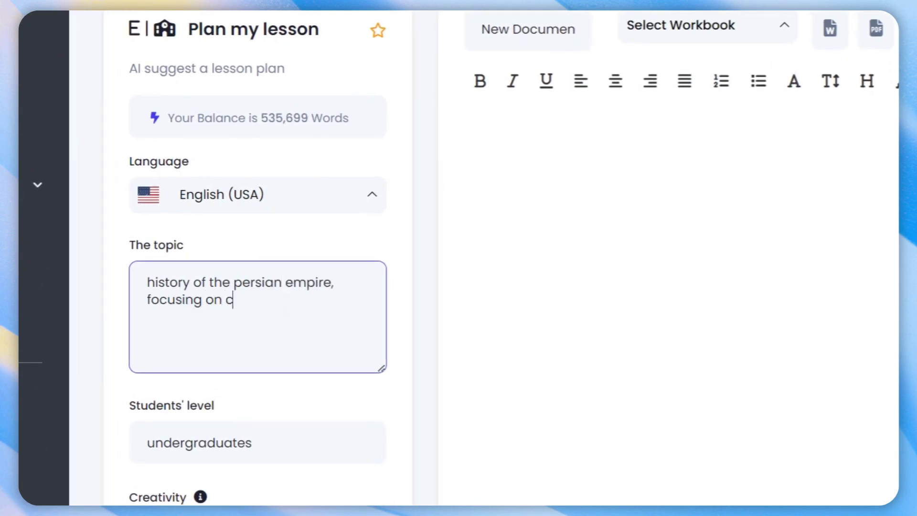
text(yrus the great)
scroll(307, 395, down, 3)
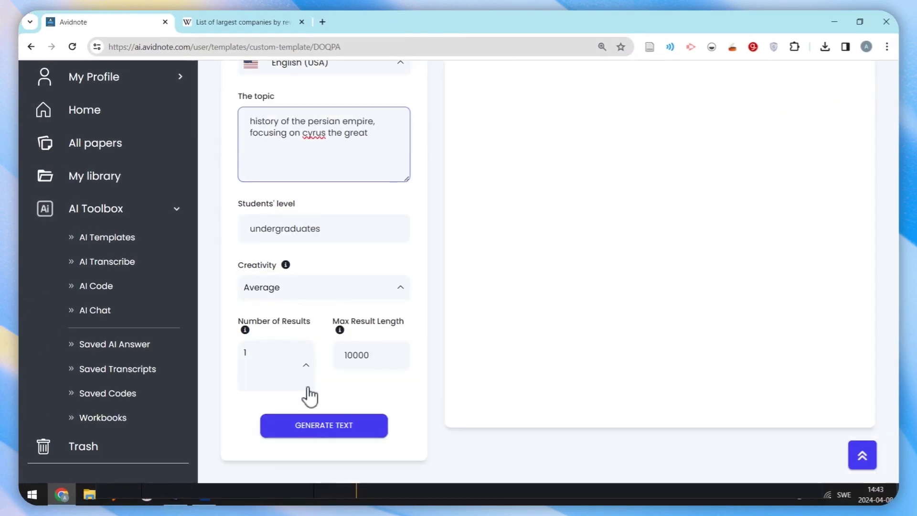
click(323, 424)
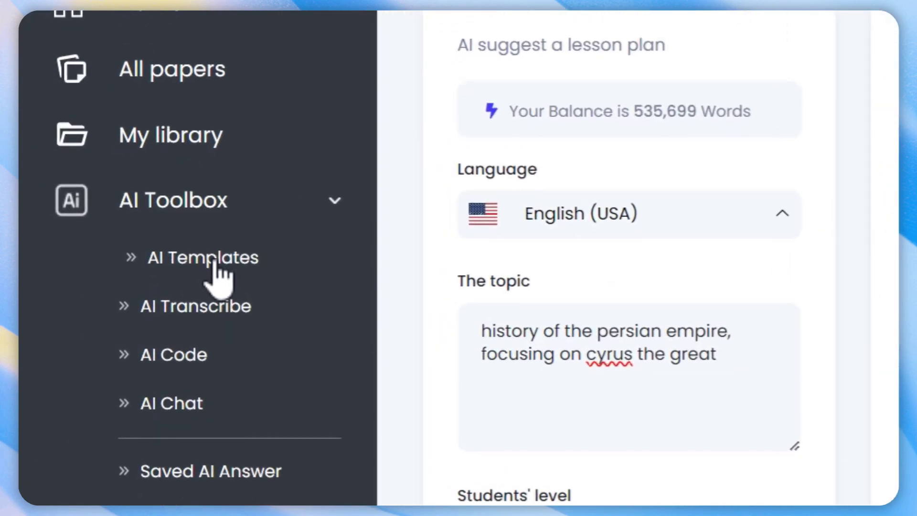
- Open the Analyze data template from the Data category of the AI templates, ready for data entry
click(214, 263)
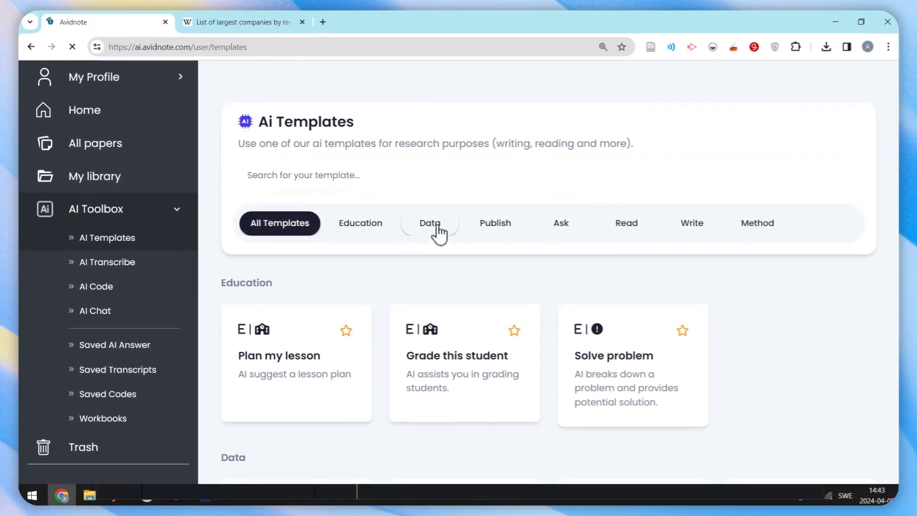
click(437, 232)
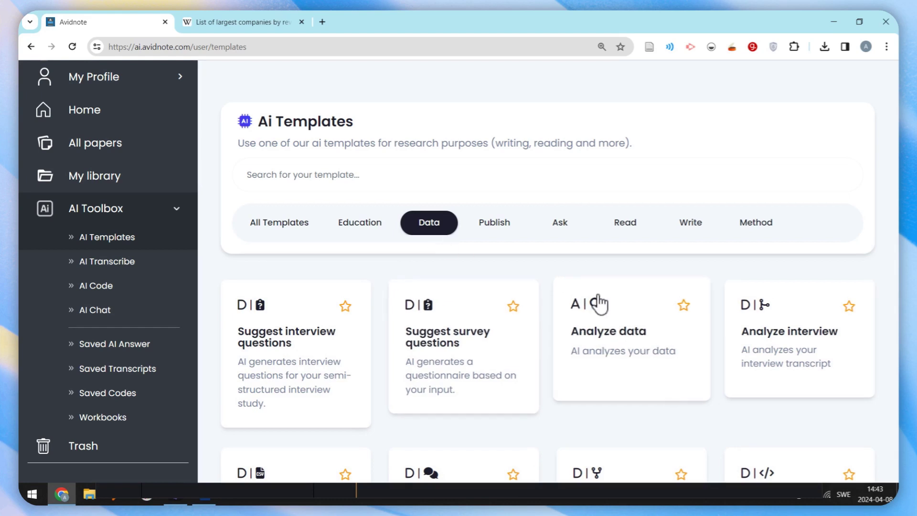
scroll(598, 302, down, 2)
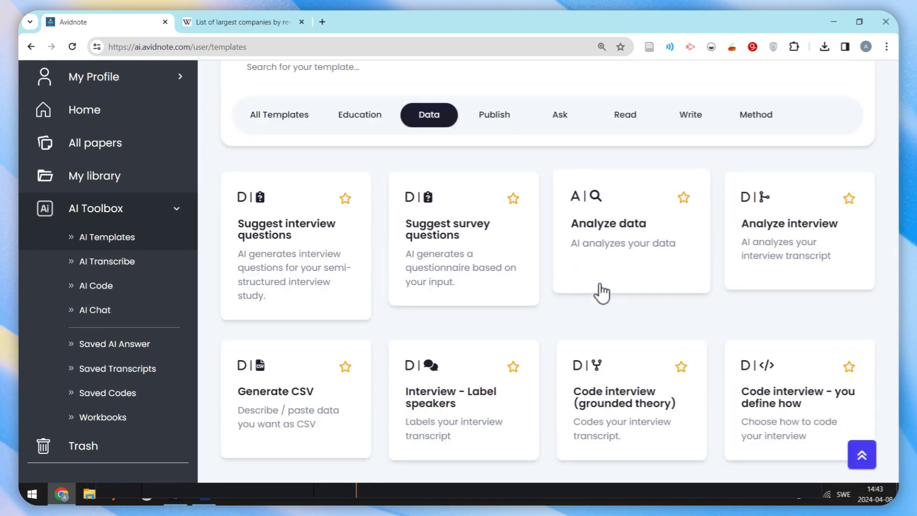
click(564, 249)
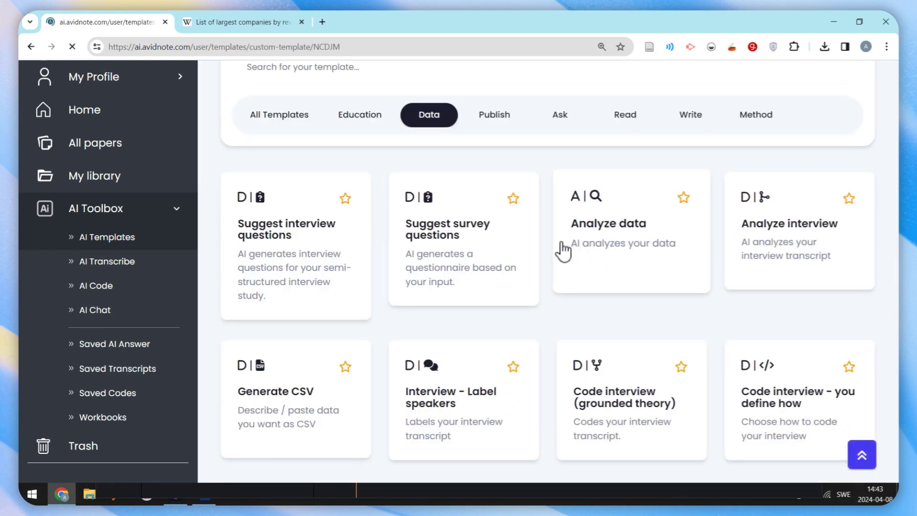
click(257, 304)
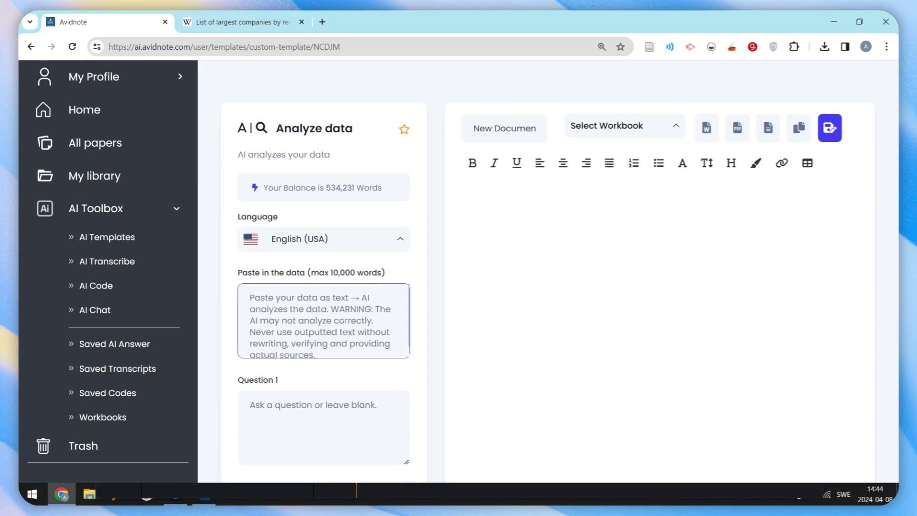
- Copy the full table of the 50 largest companies by revenue, including its headers, from the open Wikipedia page
click(237, 22)
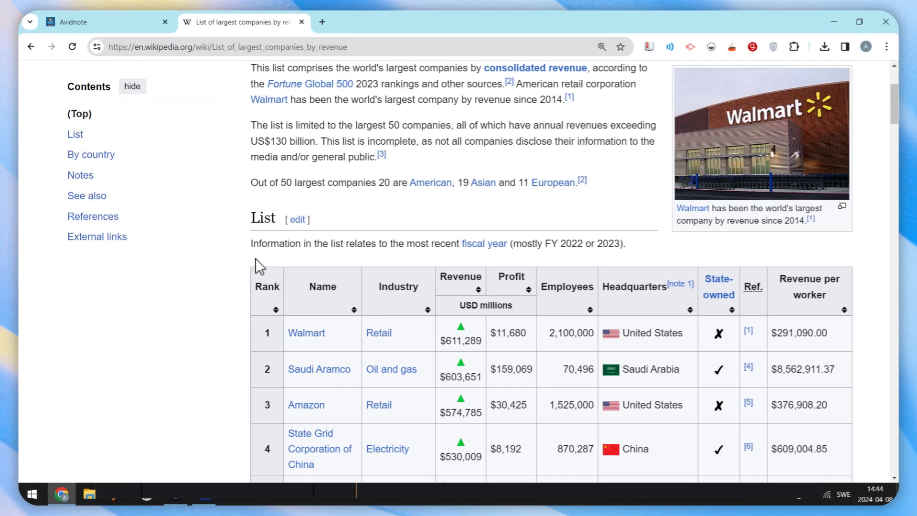
drag(256, 261, 816, 252)
scroll(819, 352, down, 14)
scroll(786, 352, down, 20)
scroll(786, 351, up, 3)
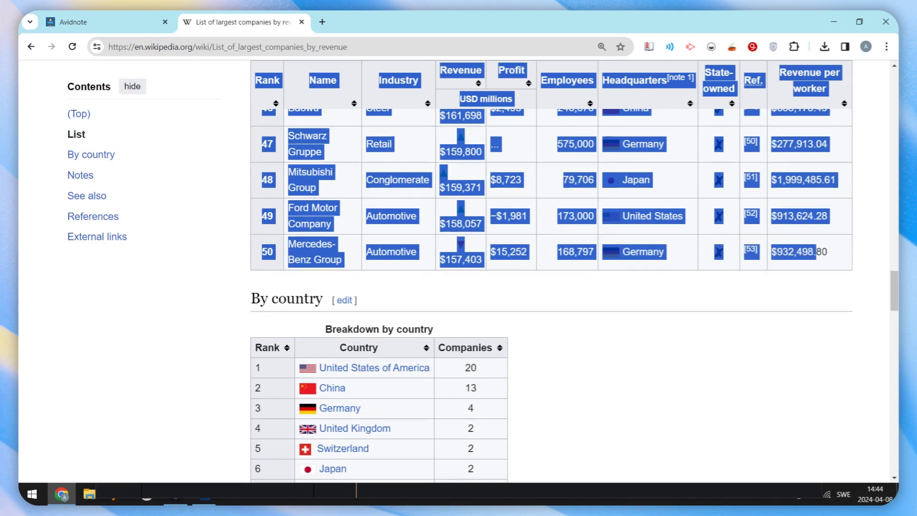
drag(894, 287, 880, 101)
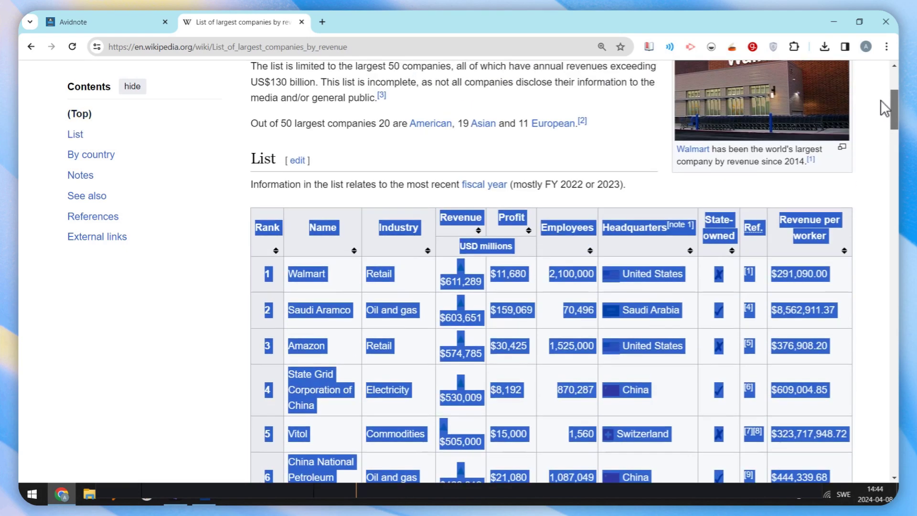
click(241, 293)
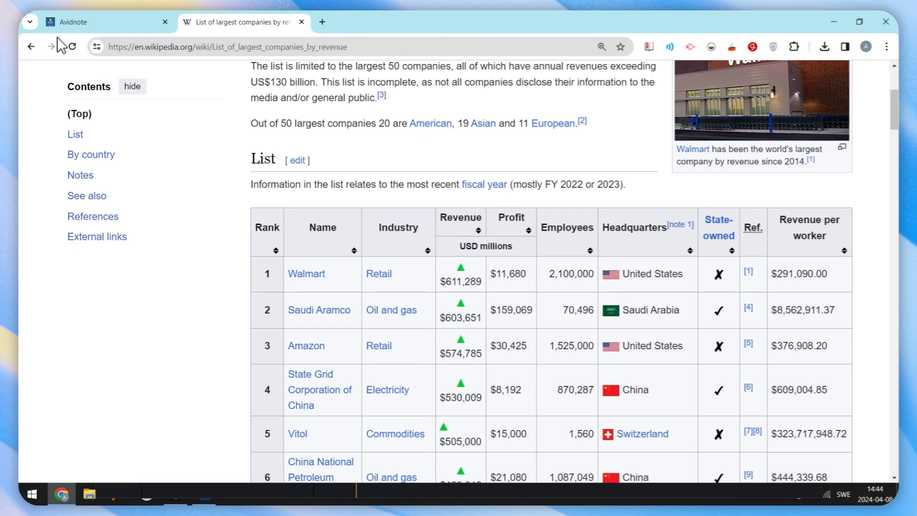
- Return to Avidnote and paste the copied company table as the data to analyze
click(65, 24)
click(323, 320)
key(ctrl+v)
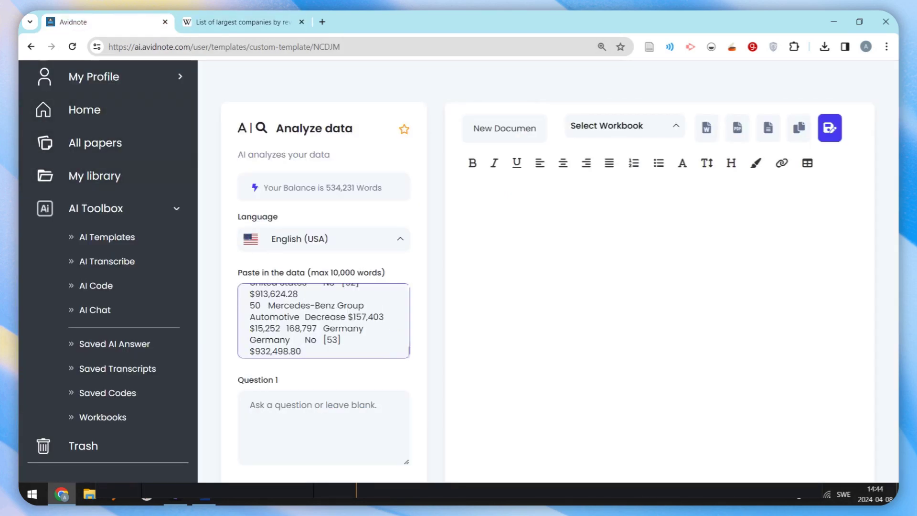
- Enter "which country had the most companies in this dataset?" as Question 1
click(287, 421)
scroll(324, 287, down, 3)
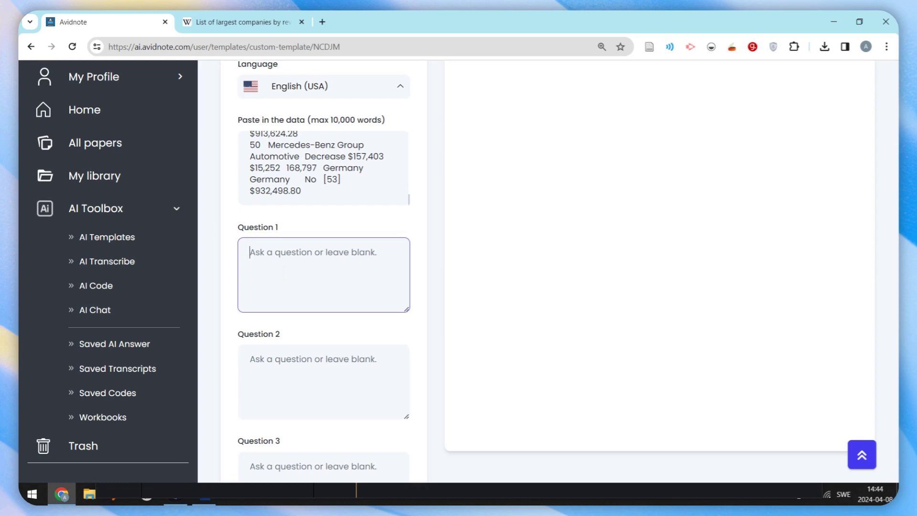
text(which cou)
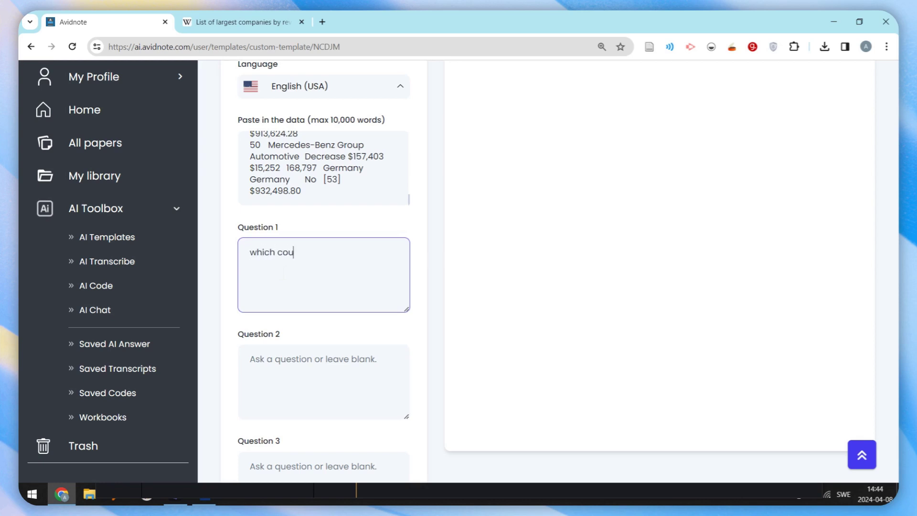
text(ntry had the most c)
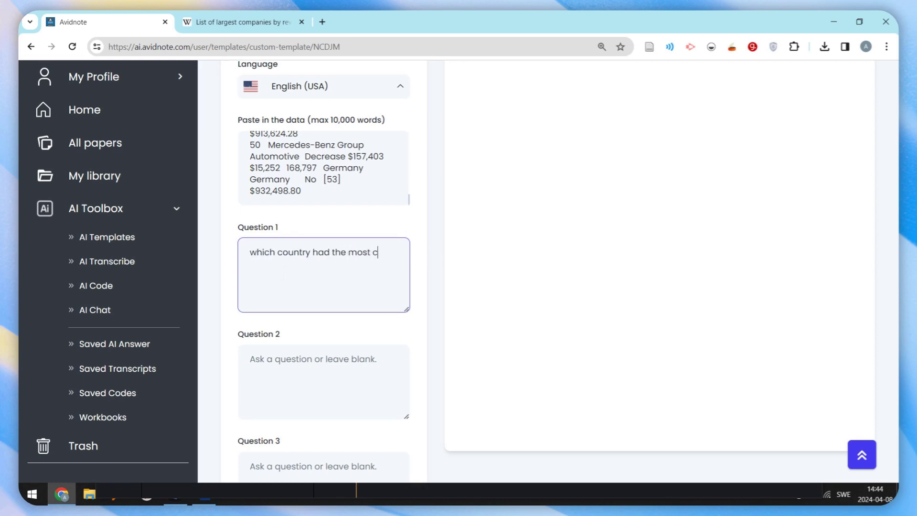
text(ompanies in this dataset?)
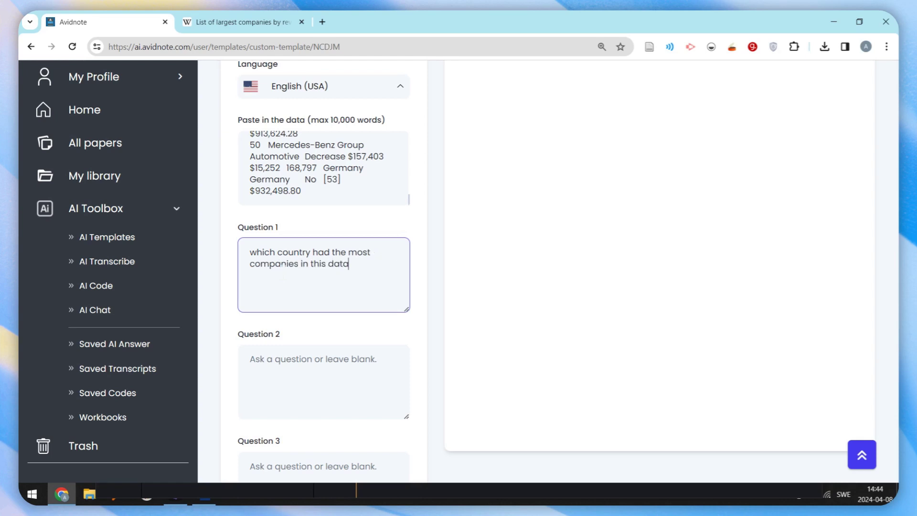
- Enter "which company in the financial sector ranked the highest?" as Question 2
click(250, 360)
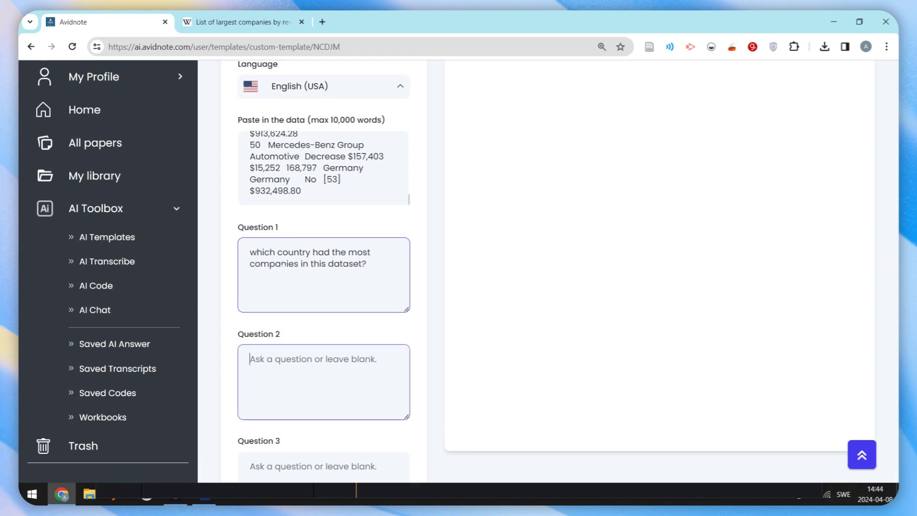
text(which com)
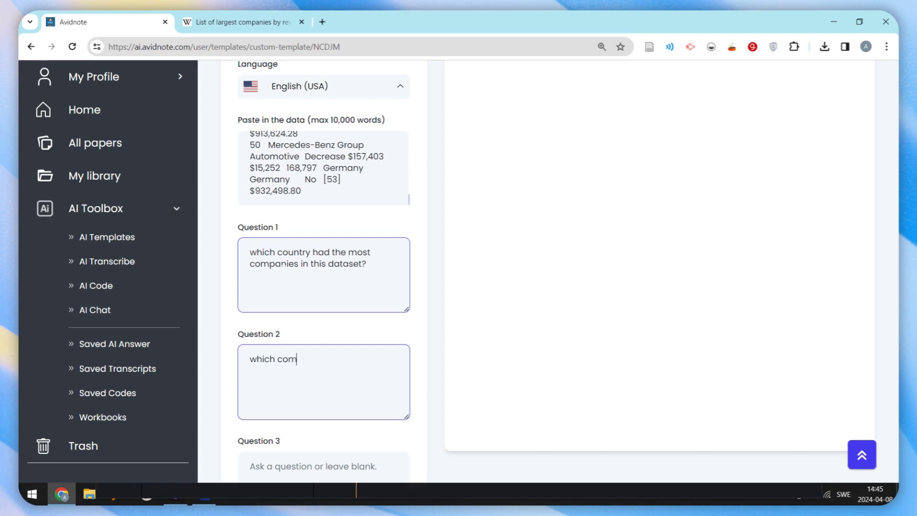
text(pany in the financial sector ranked the )
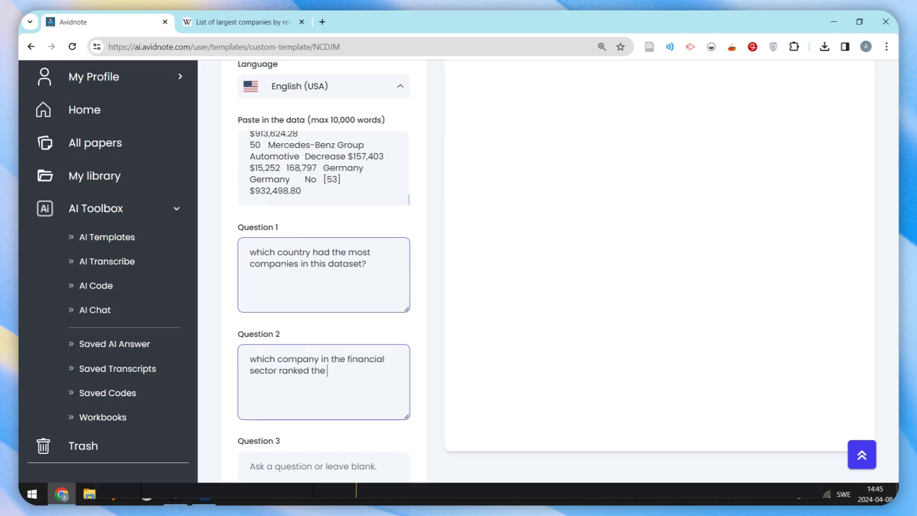
text(highest?)
- Enter "compare the u.s and china" as Question 3
key(Tab)
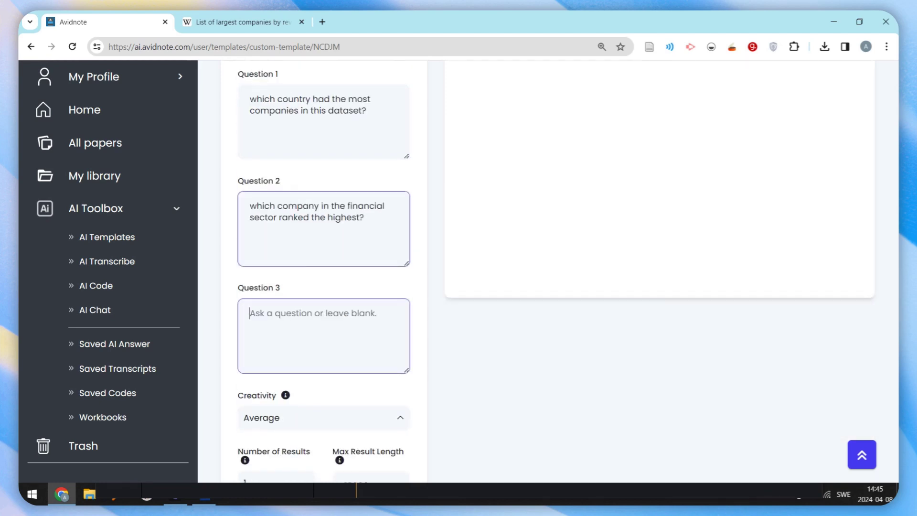
text(compare the u)
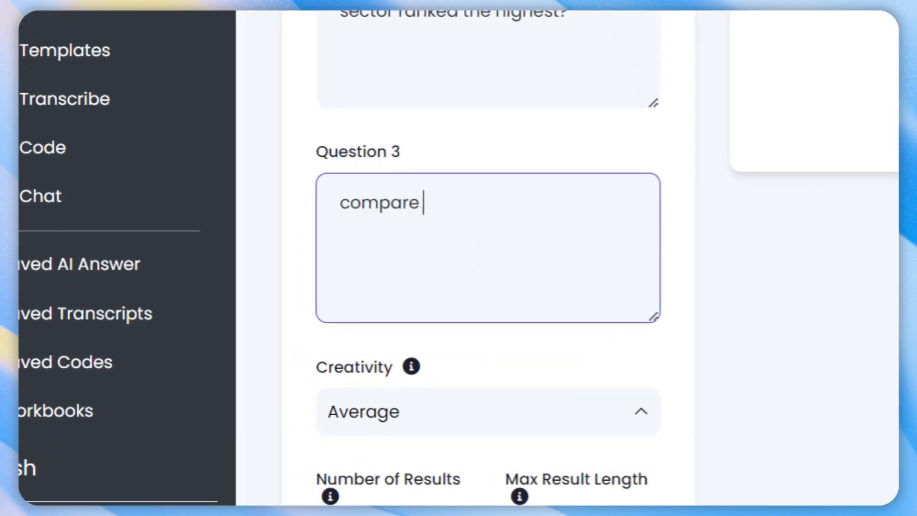
text(.s and china)
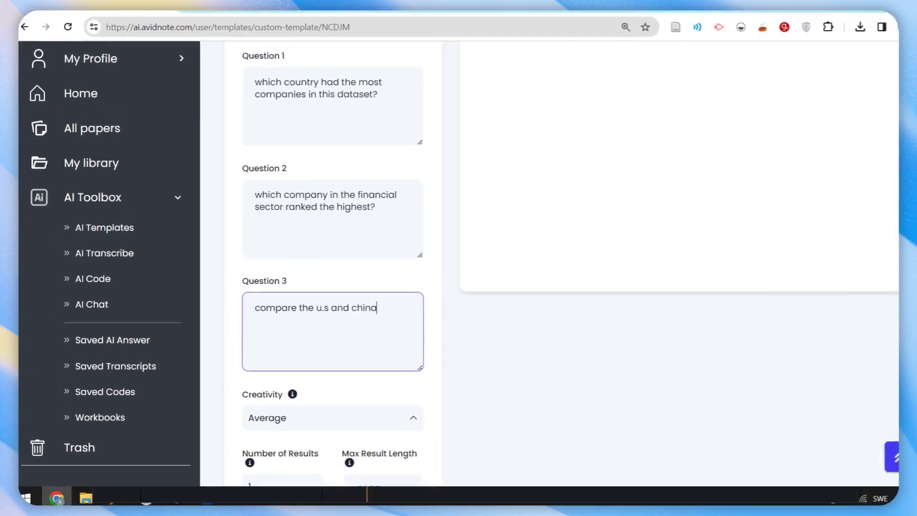
- Generate the data analysis from the pasted company table and the three entered questions
scroll(340, 423, down, 3)
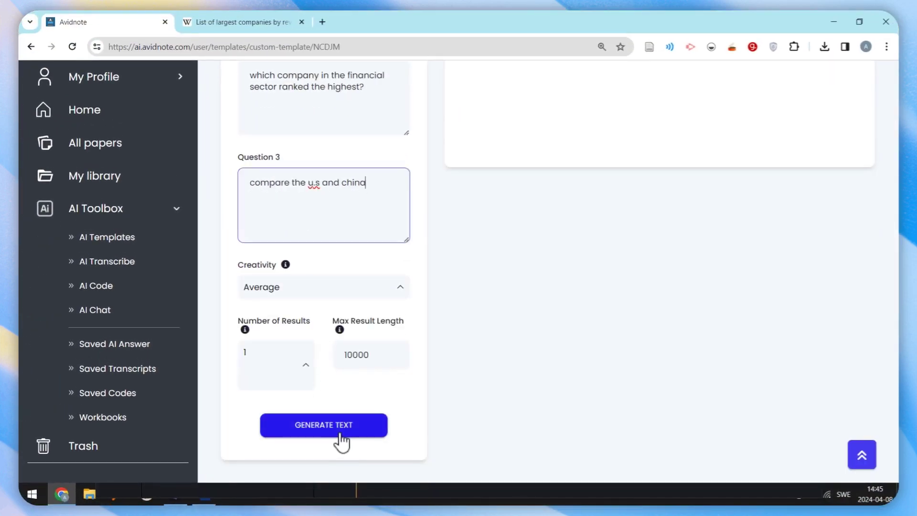
click(340, 433)
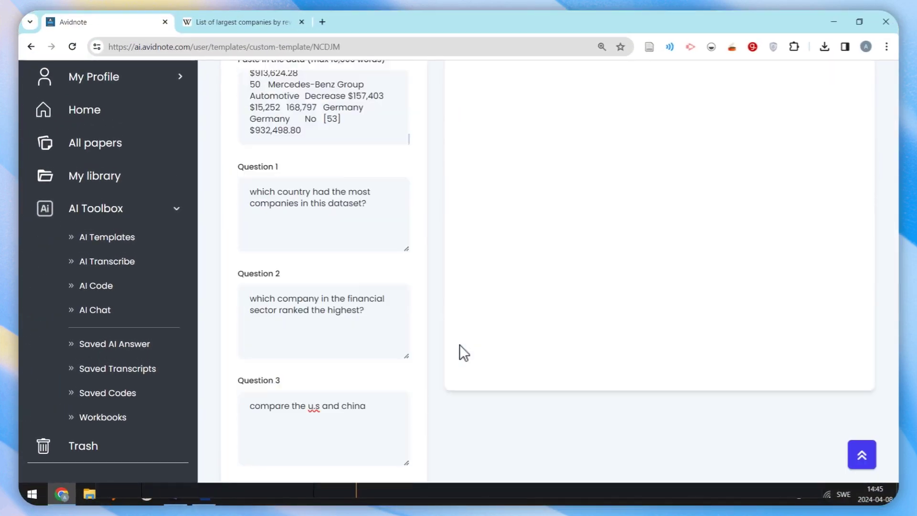
scroll(333, 165, up, 20)
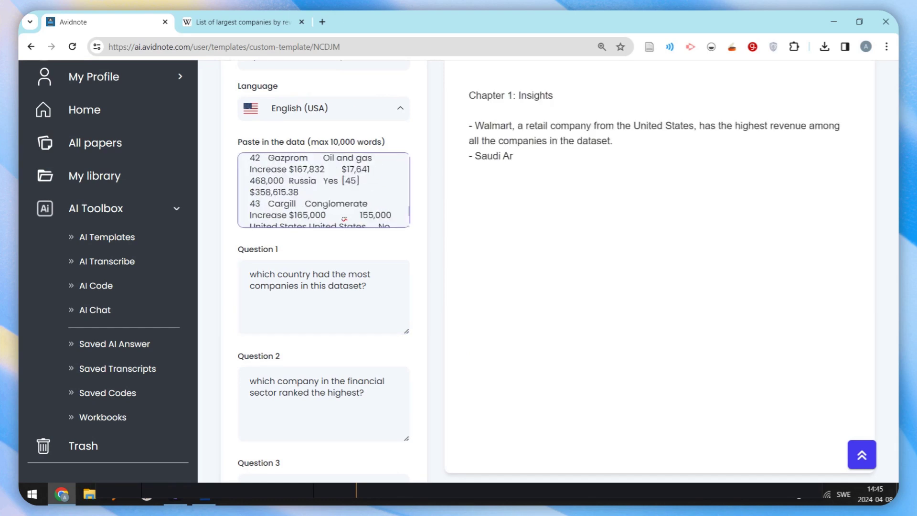
scroll(333, 164, up, 5)
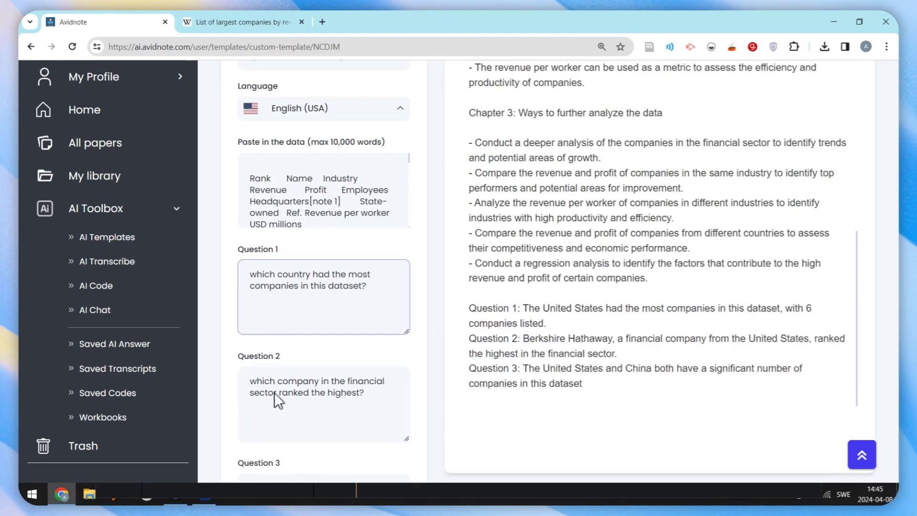
- Read through the generated analysis, covering the insights, the data assessment and the suggested ways to further analyze the data
scroll(659, 250, up, 10)
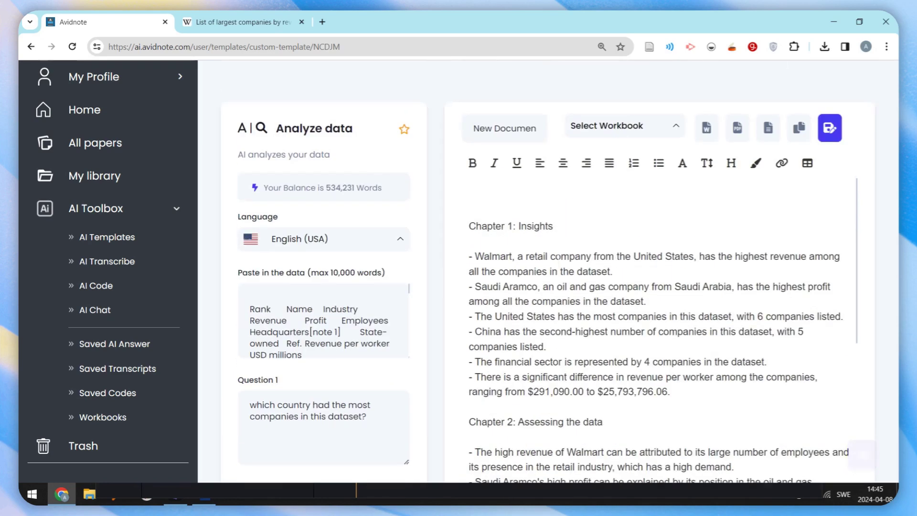
scroll(659, 249, down, 3)
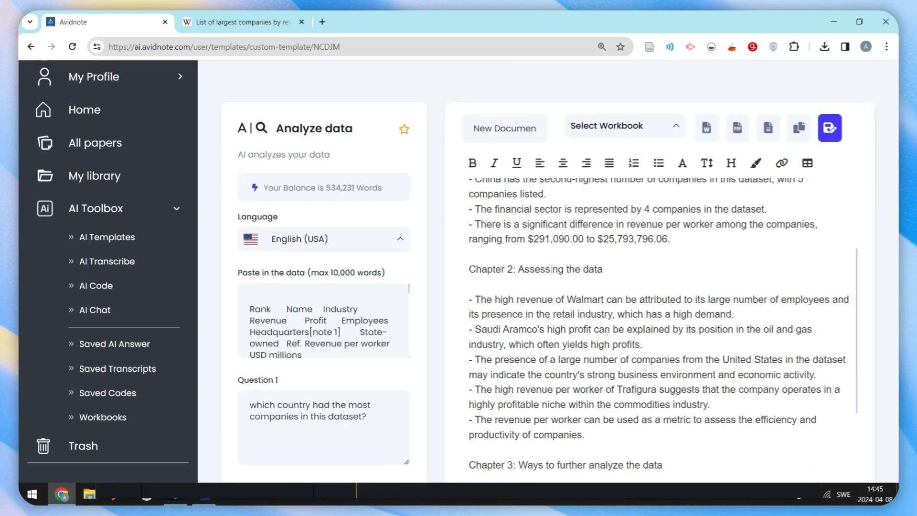
scroll(552, 269, down, 3)
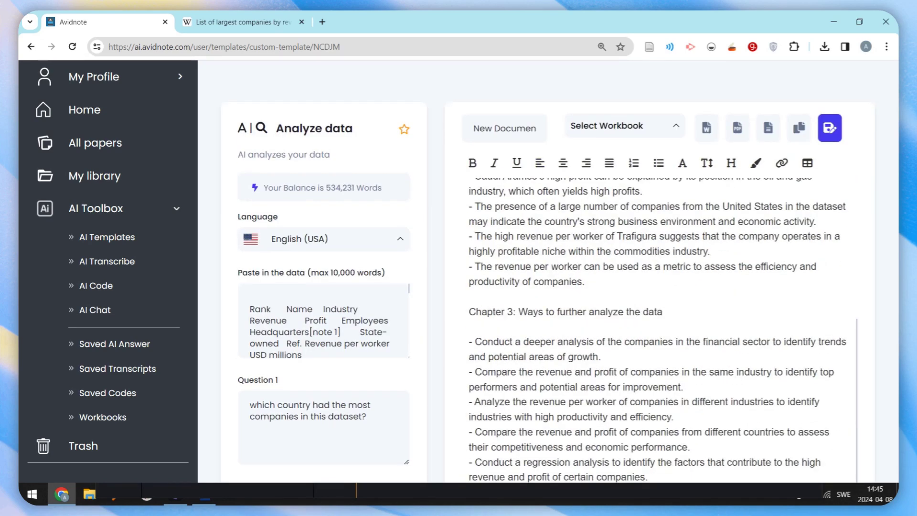
scroll(477, 267, up, 6)
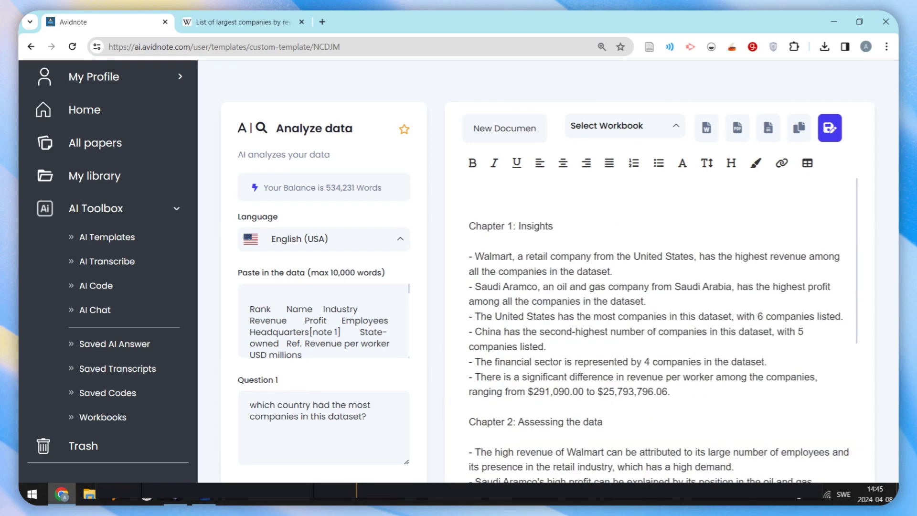
drag(472, 257, 652, 362)
click(652, 362)
scroll(659, 329, down, 3)
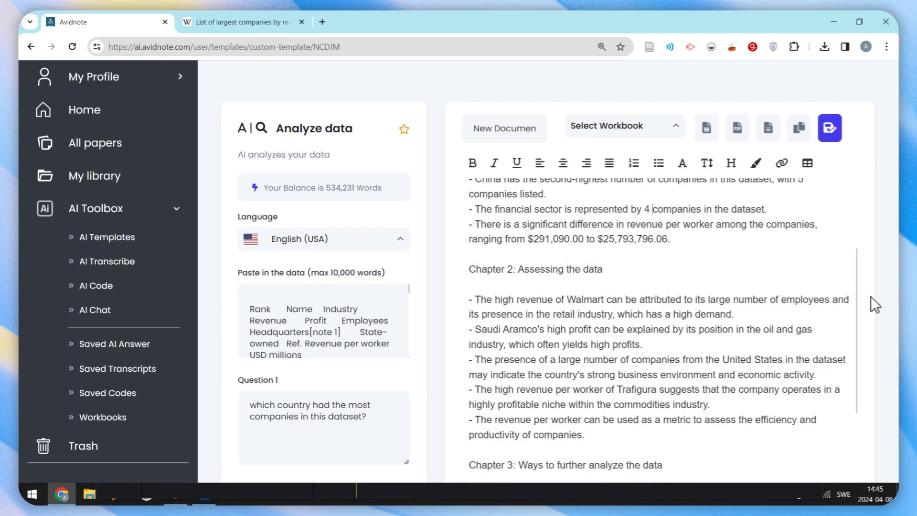
scroll(872, 304, down, 1)
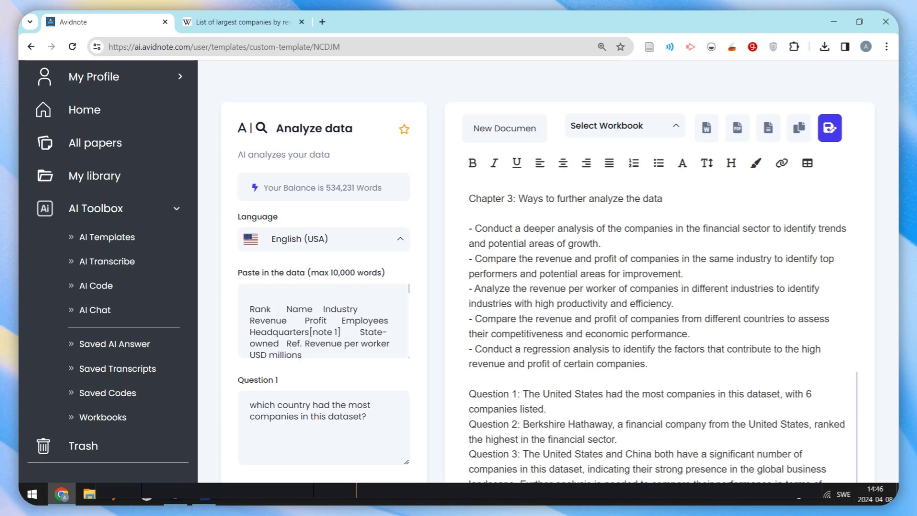
drag(523, 349, 612, 350)
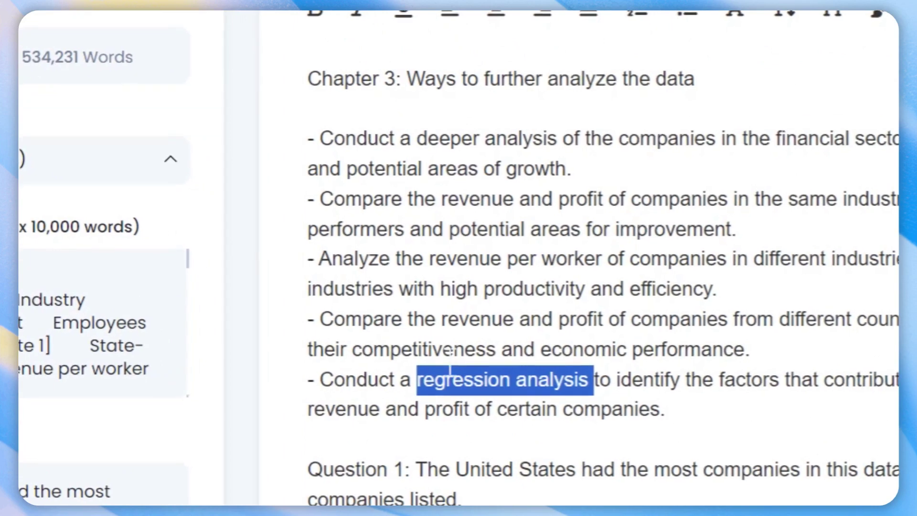
click(625, 319)
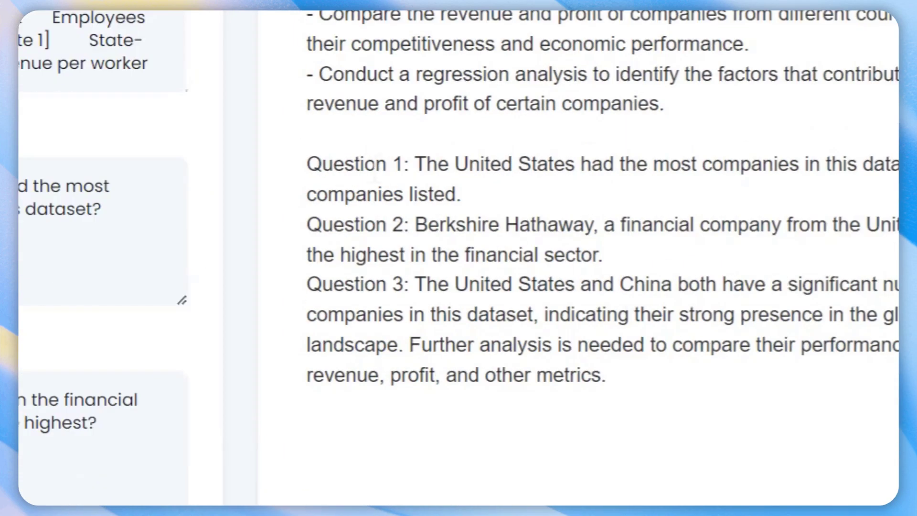
- Make the "Question 1" label in the generated analysis bold
drag(307, 469, 403, 469)
key(ctrl+b)
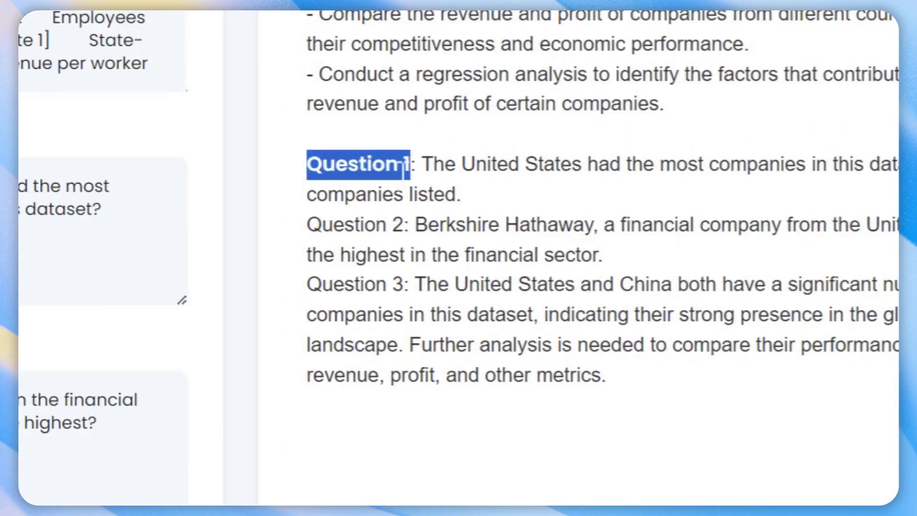
click(398, 164)
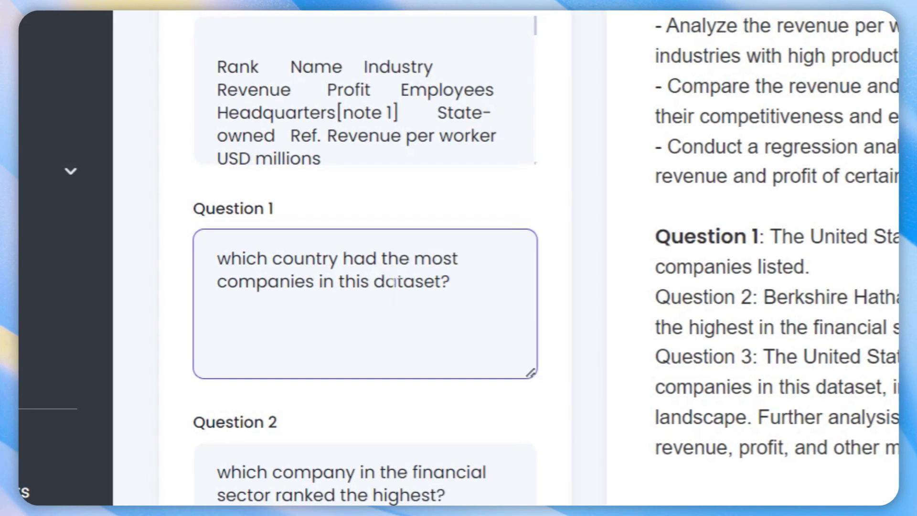
- Review the answers to Questions 1 and 2, checking the highest-ranked financial company against Wikipedia's list of largest companies before returning to Avidnote
drag(782, 236, 809, 266)
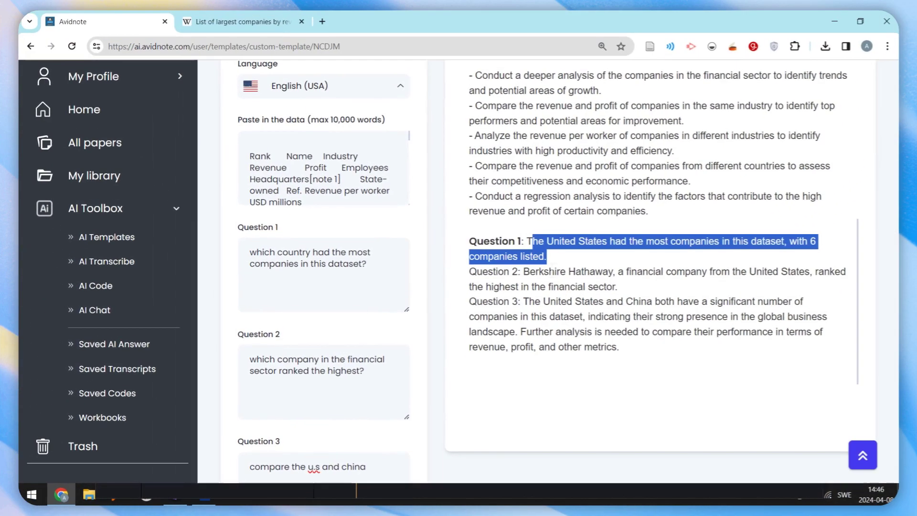
drag(565, 161, 633, 161)
drag(569, 271, 612, 272)
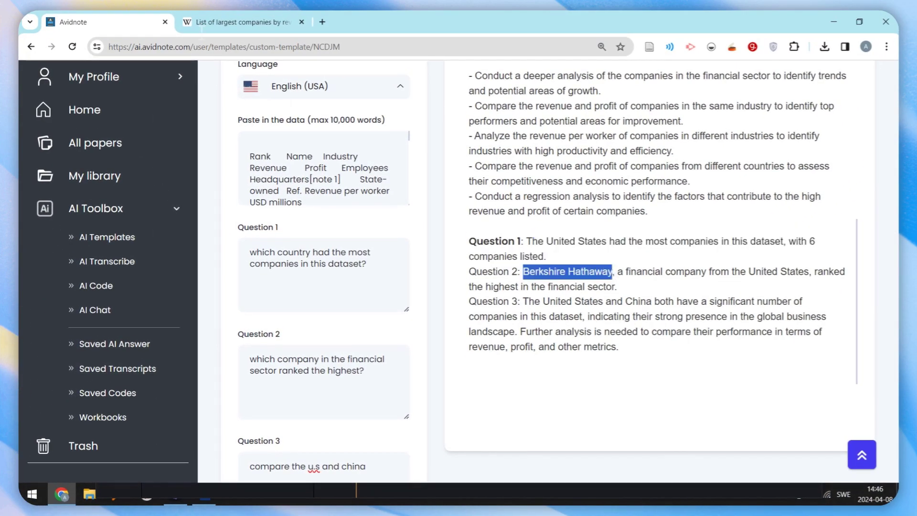
key(ctrl+Tab)
scroll(358, 210, down, 6)
scroll(355, 301, down, 3)
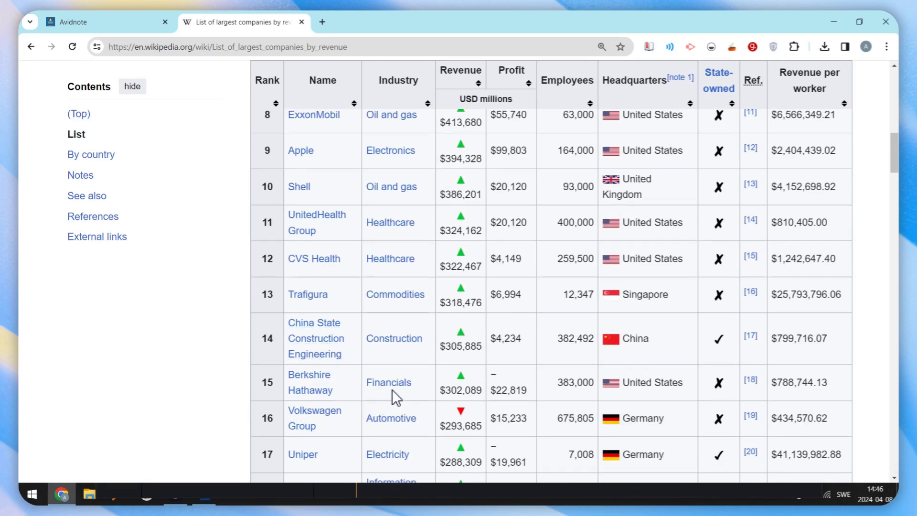
click(82, 18)
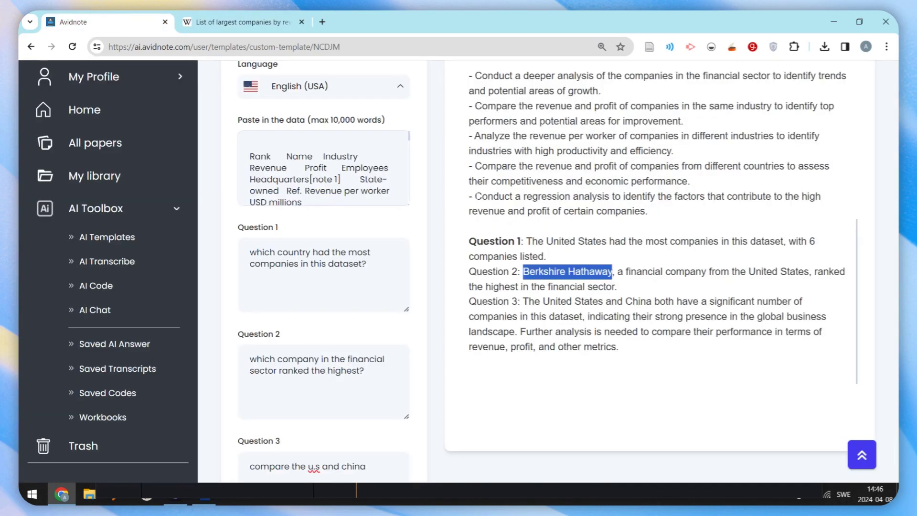
- Review the generated answer to Question 3 and go back to the AI templates overview
drag(620, 348, 527, 302)
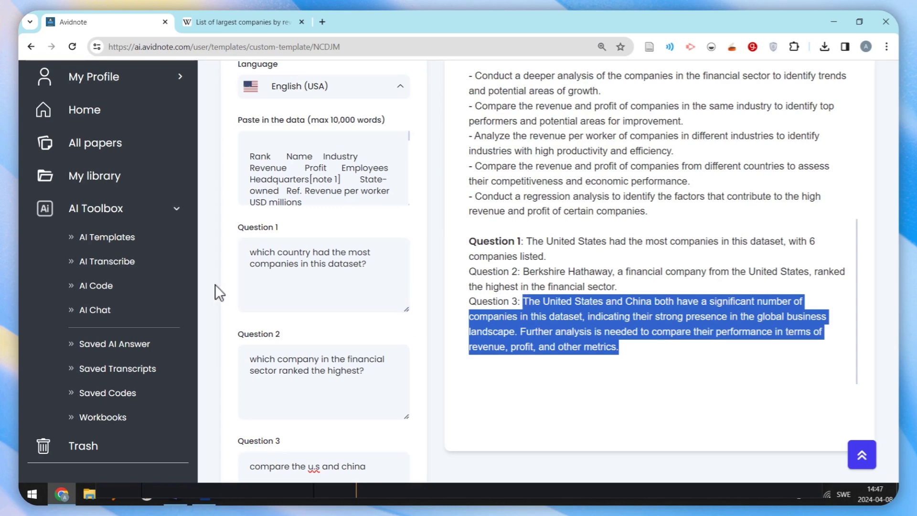
scroll(215, 284, up, 3)
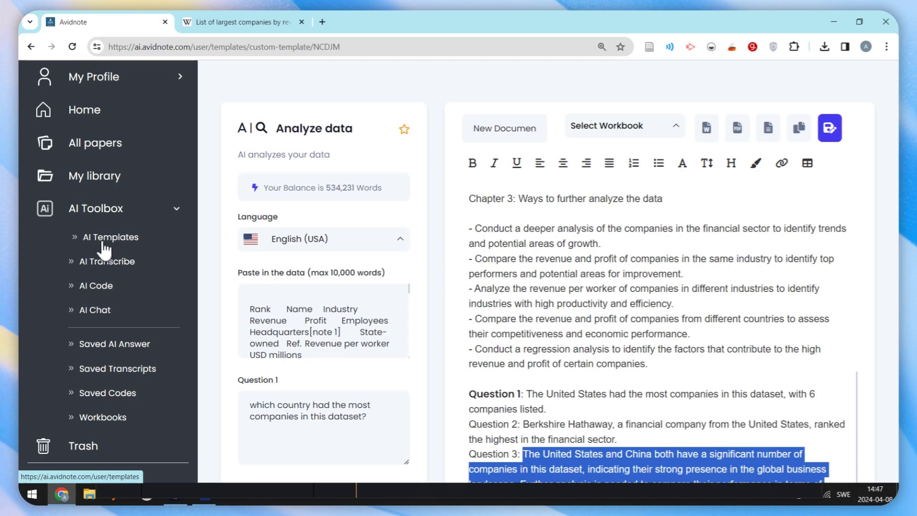
click(120, 239)
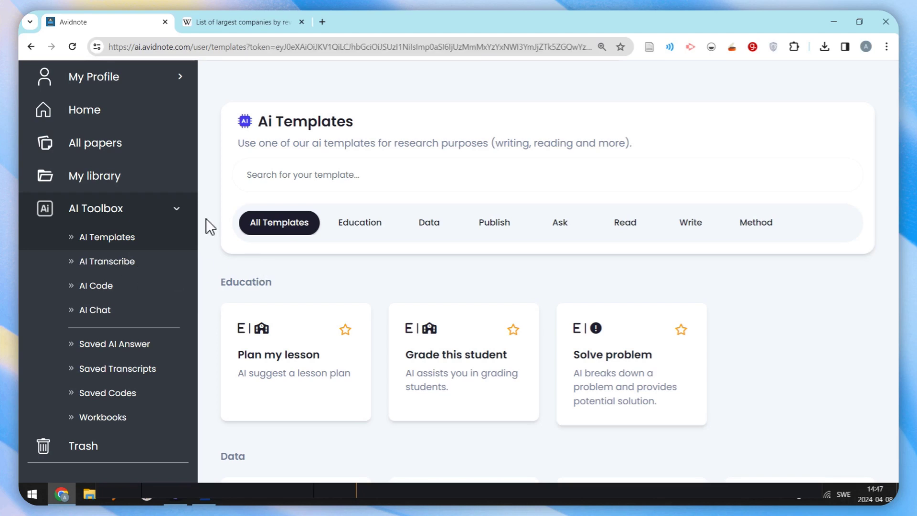
- Create a folder titled "My new research project" in the personal library
click(106, 177)
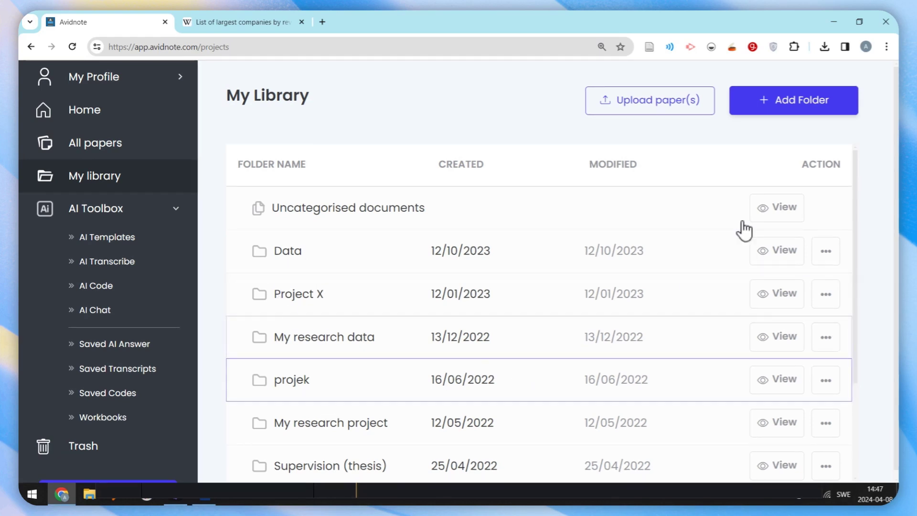
click(788, 111)
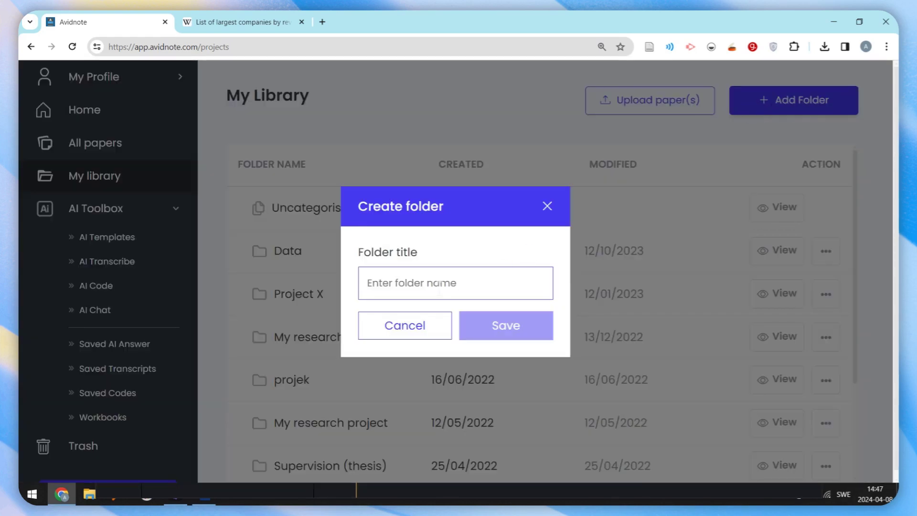
text(MY new)
key(BackSpace)
key(BackSpace)
key(BackSpace)
key(BackSpace)
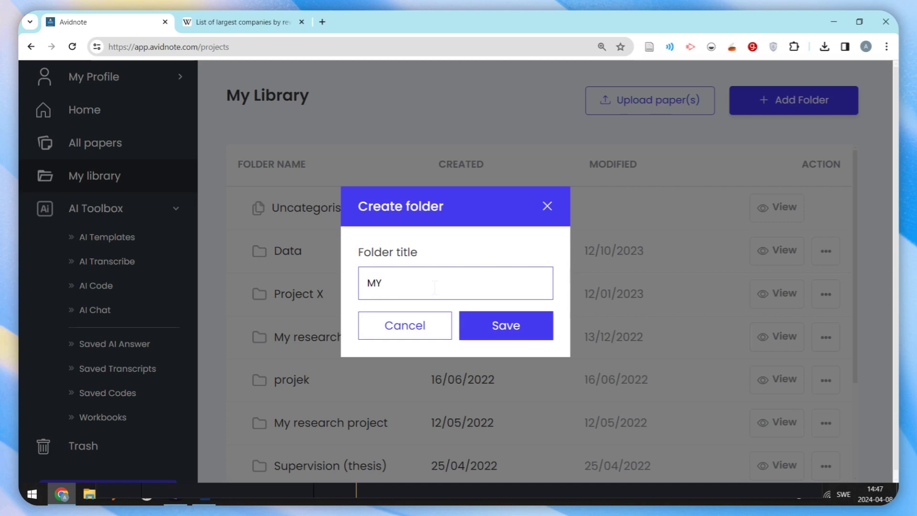
text(nre)
text(ew research project)
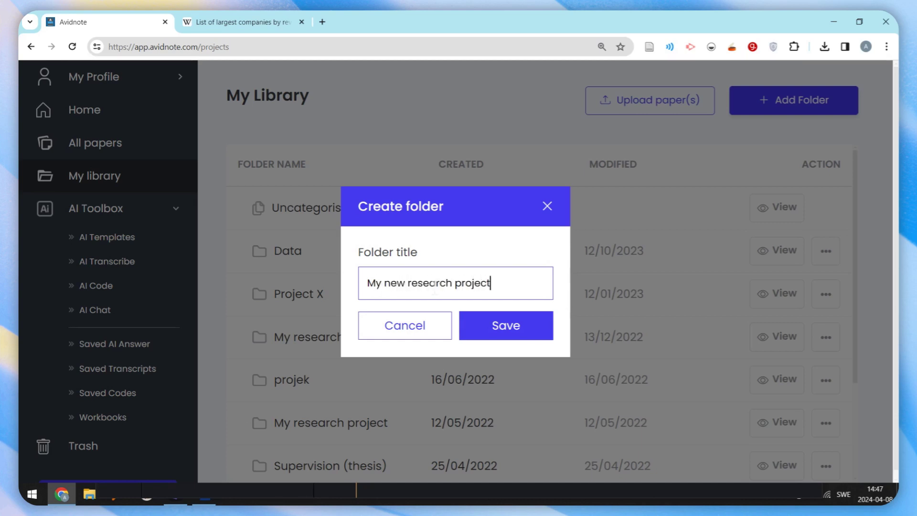
click(495, 340)
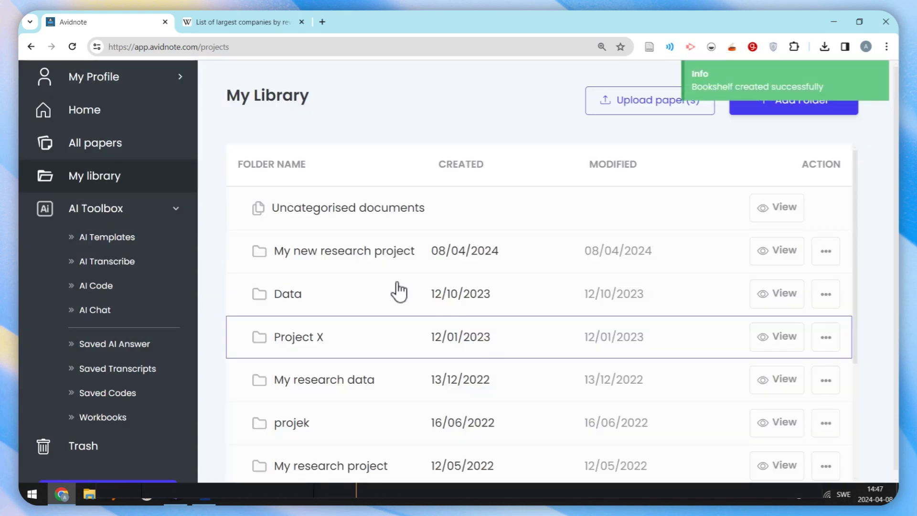
- Upload the PDF "Why do people Migrate - A Review of the Theoretical Literature" into the "My new research project" folder
click(651, 250)
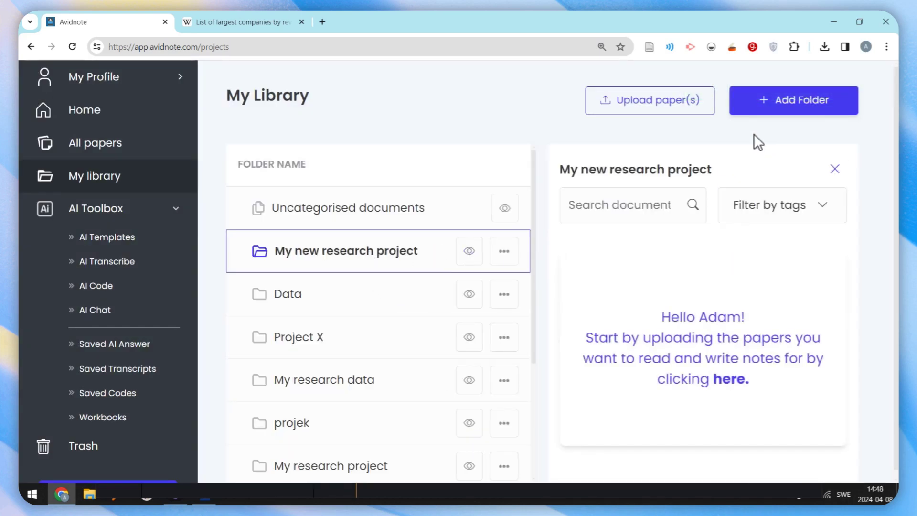
click(681, 115)
key(Escape)
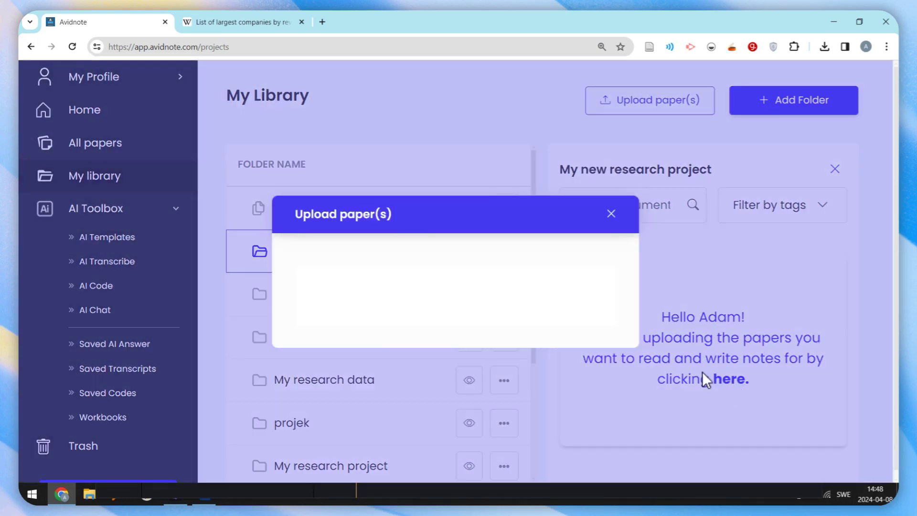
click(728, 384)
click(296, 272)
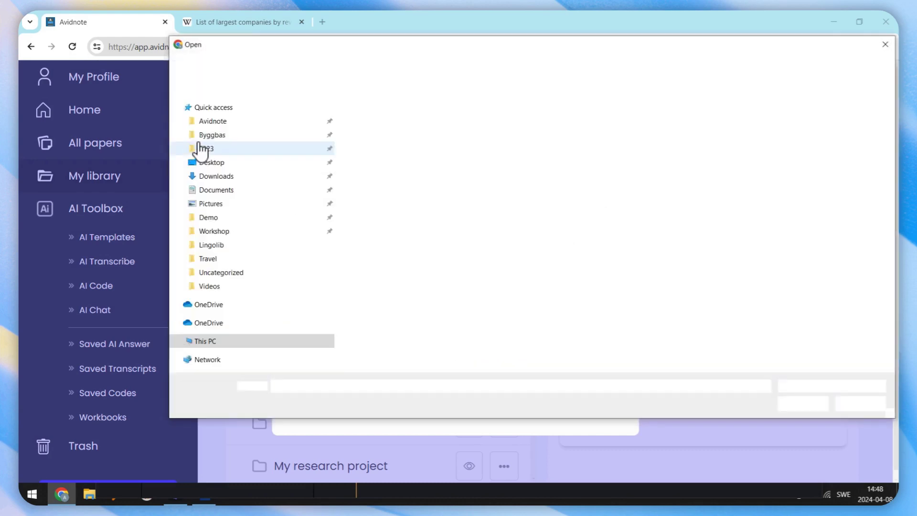
click(408, 117)
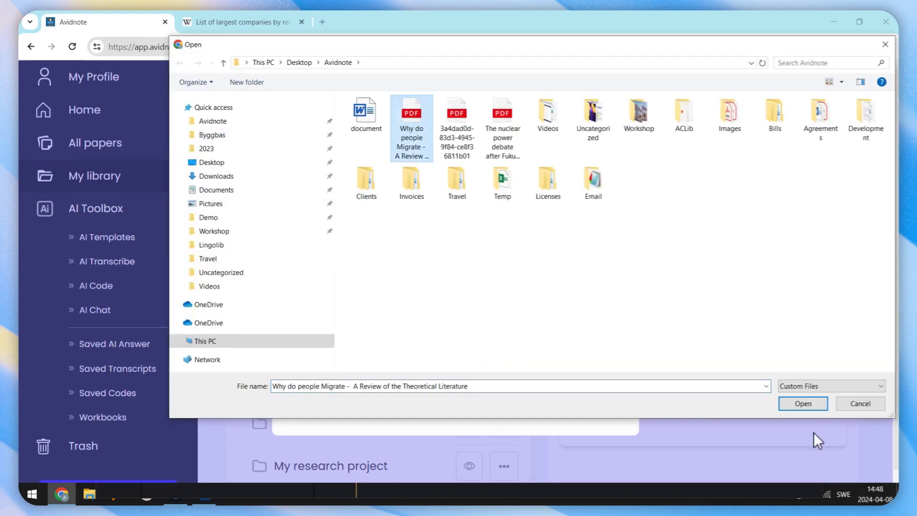
click(818, 402)
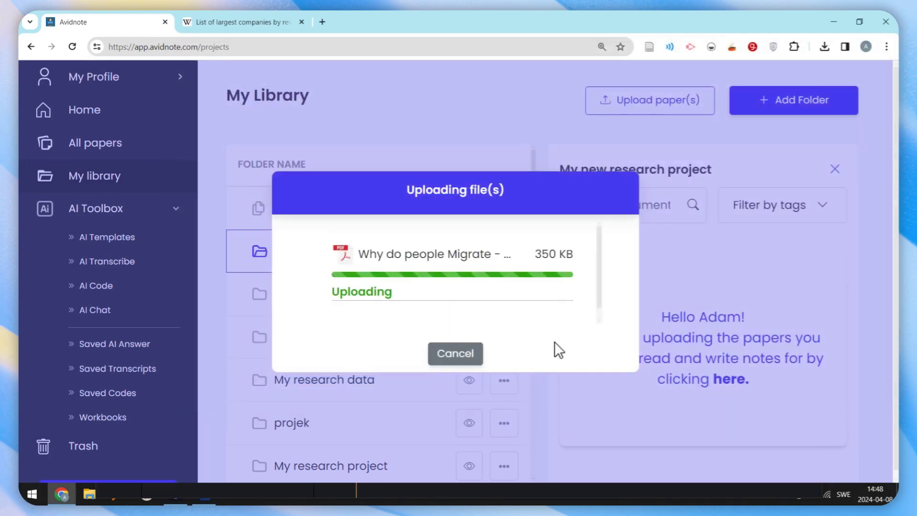
click(459, 363)
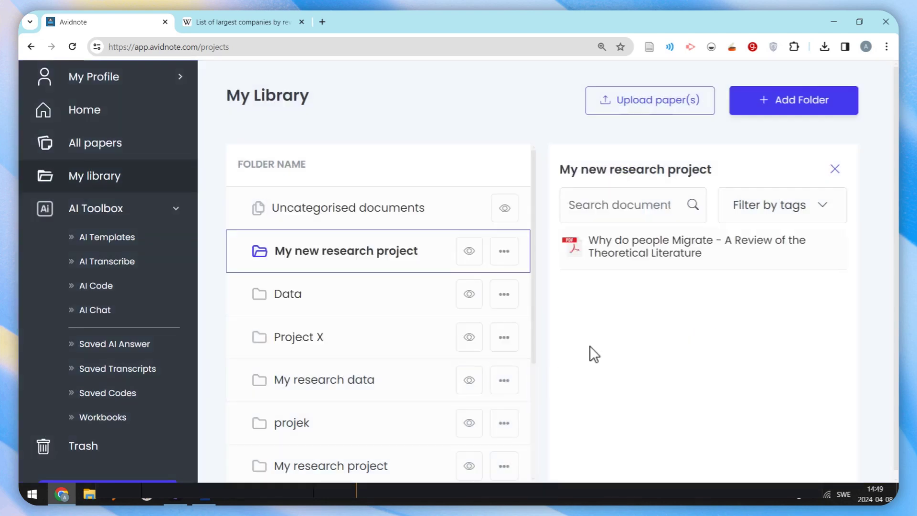
- Open the uploaded migration paper beside the note editor and go to its abstract on page 3
click(617, 254)
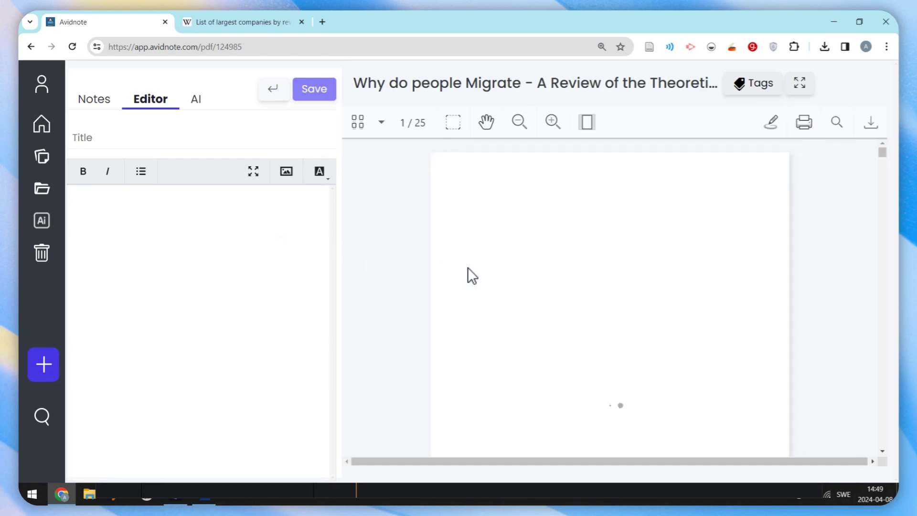
scroll(696, 298, down, 10)
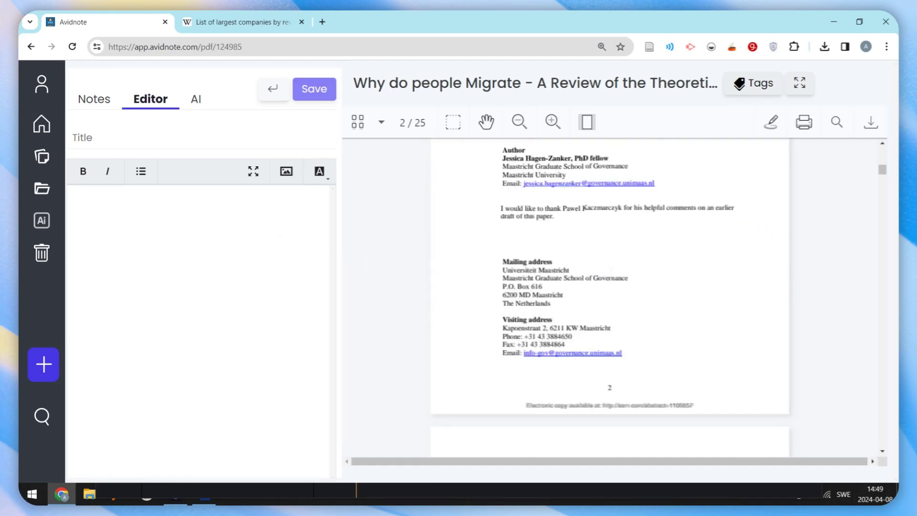
scroll(614, 291, down, 5)
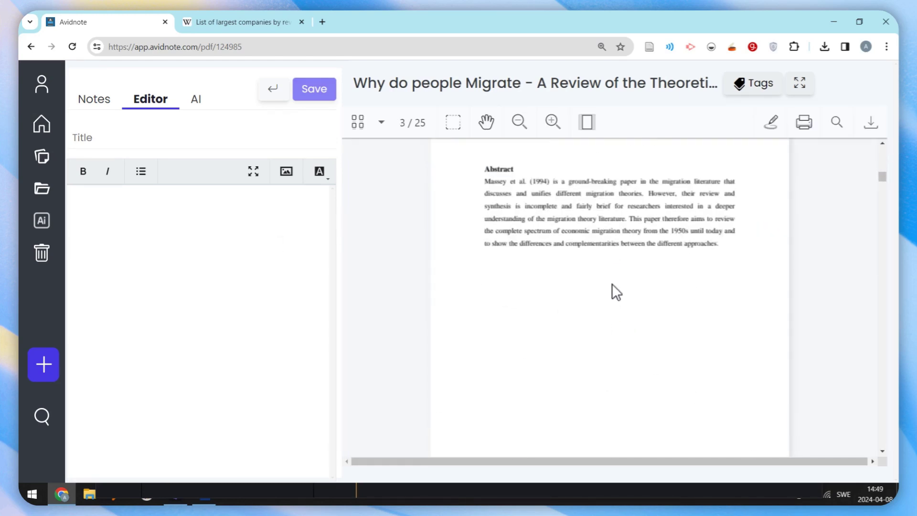
- Enlarge the paper's text, read from the abstract into the page 4 introduction in the expanded document view, and return to the split view
click(553, 122)
click(552, 122)
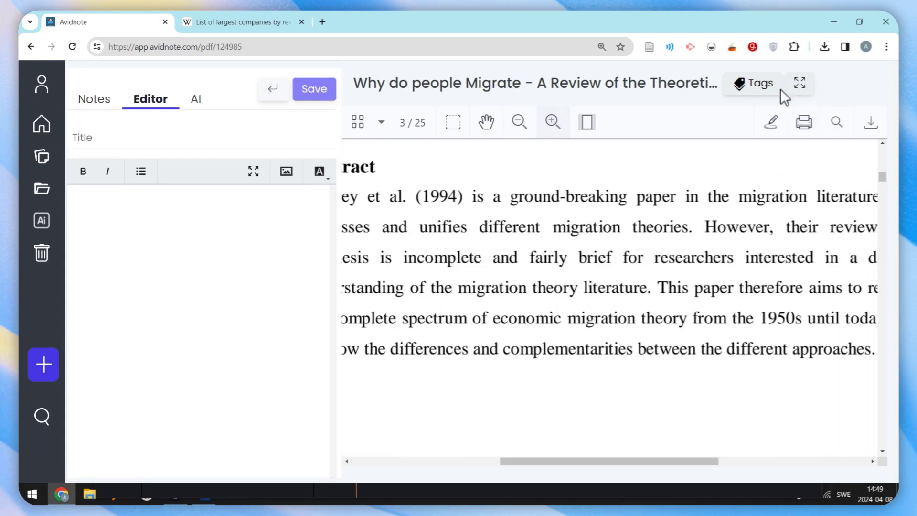
click(799, 83)
drag(316, 477, 235, 475)
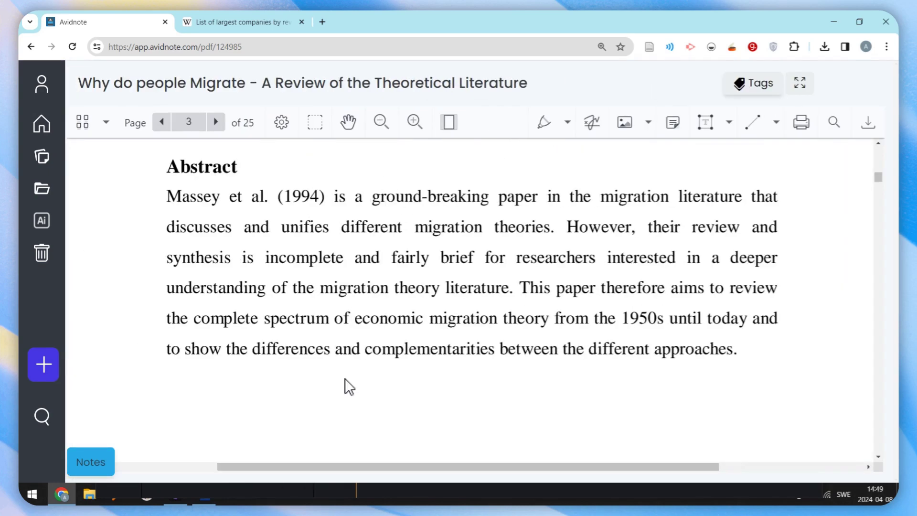
scroll(354, 335, down, 10)
scroll(354, 334, up, 2)
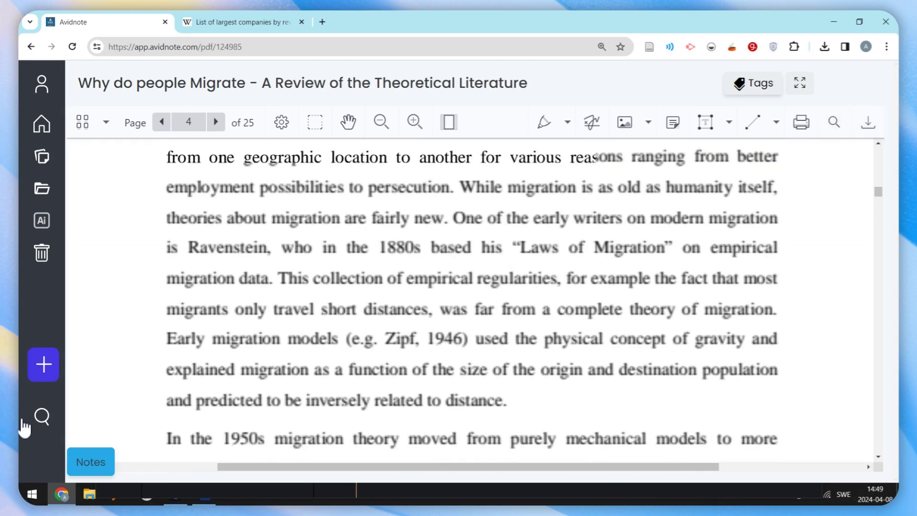
click(800, 84)
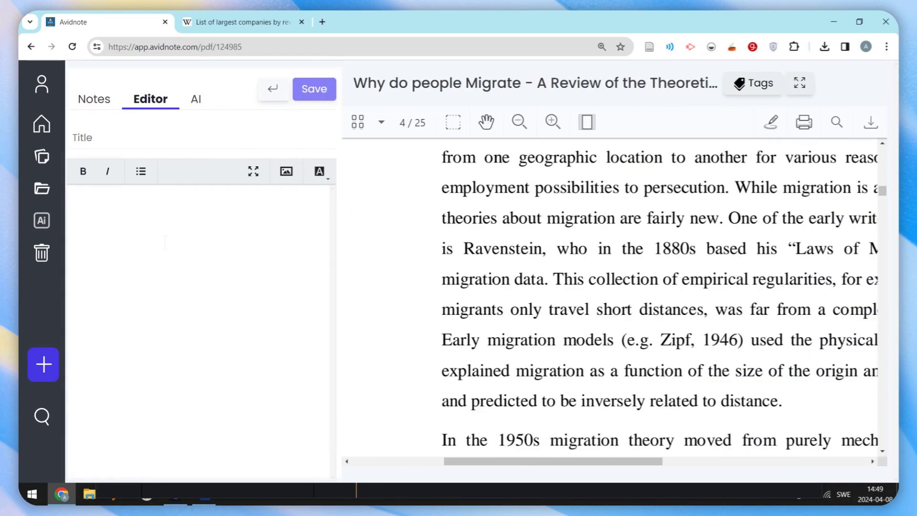
- Save a note on the paper reading "I can write my notes here." and retitle it "Intro"
text(I can write my notes here.)
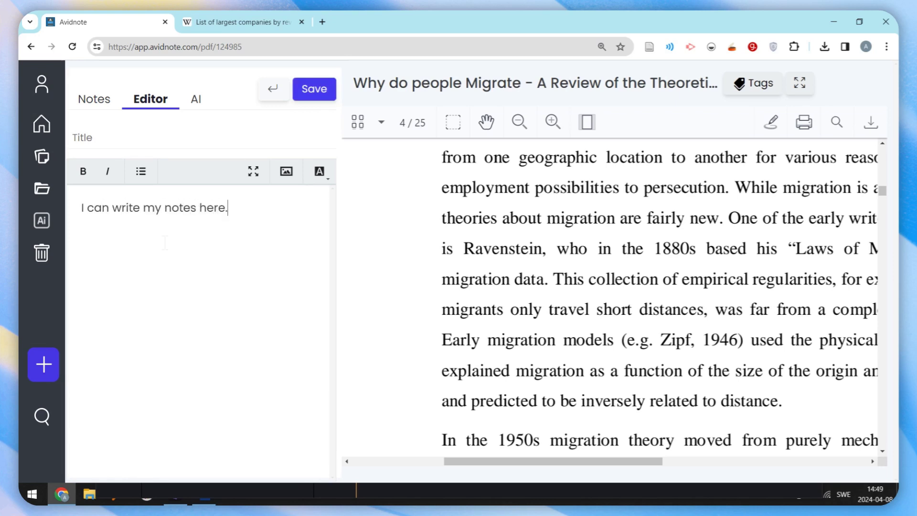
click(311, 94)
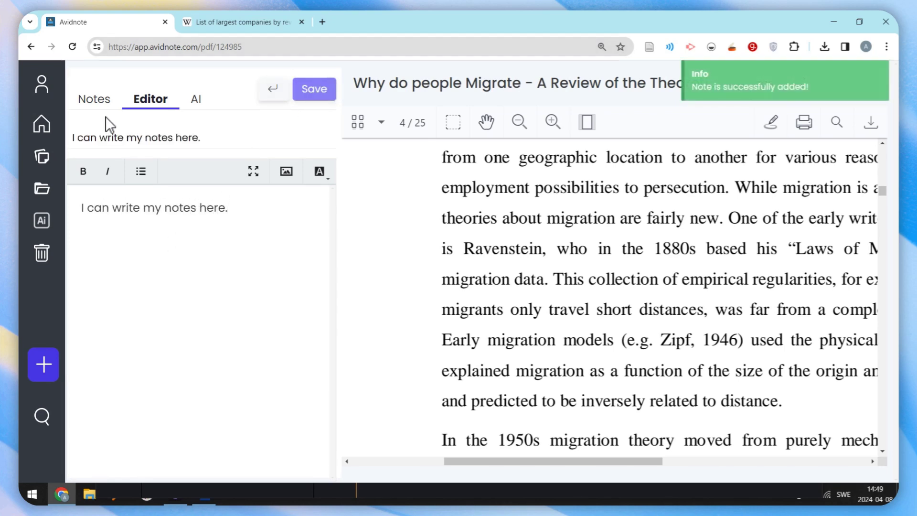
click(94, 101)
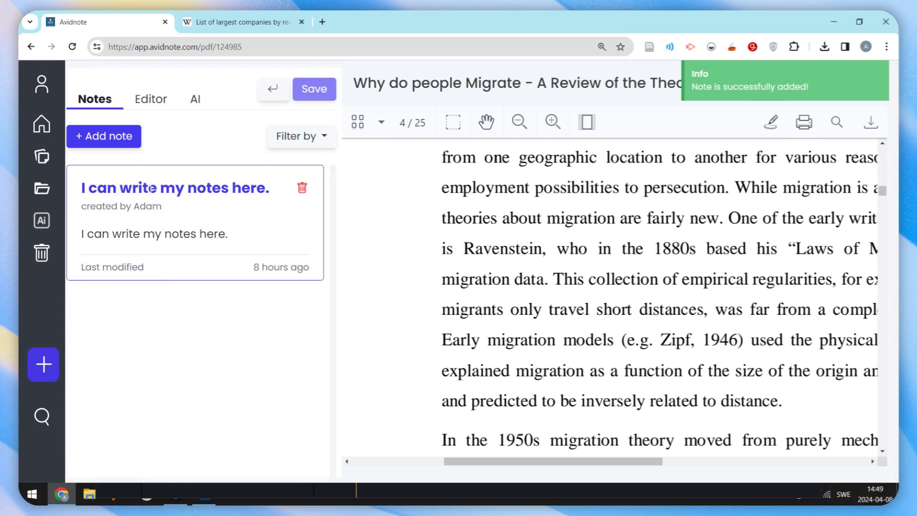
click(122, 196)
triple_click(144, 138)
text(Intro)
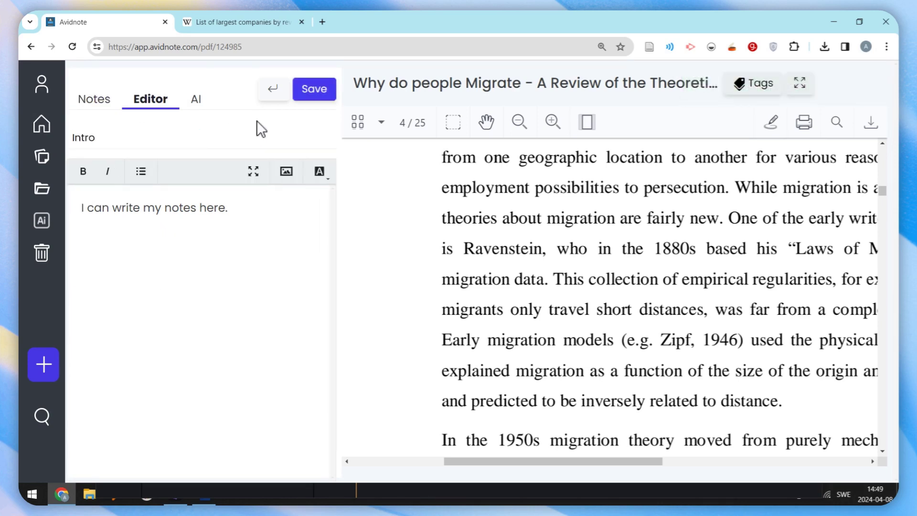
click(92, 100)
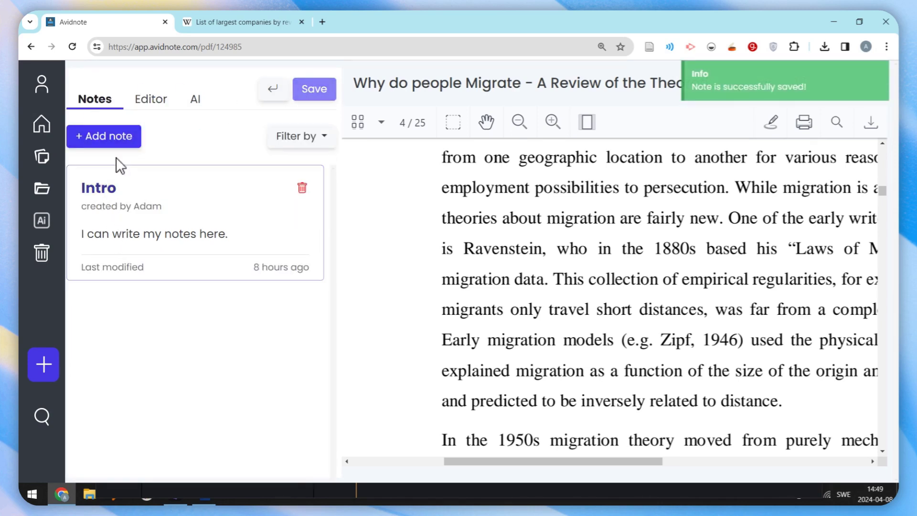
- Add and save another note titled "Second note" reading "My second note here." and view it briefly in the full-screen editor
click(111, 139)
click(170, 144)
text(Second n)
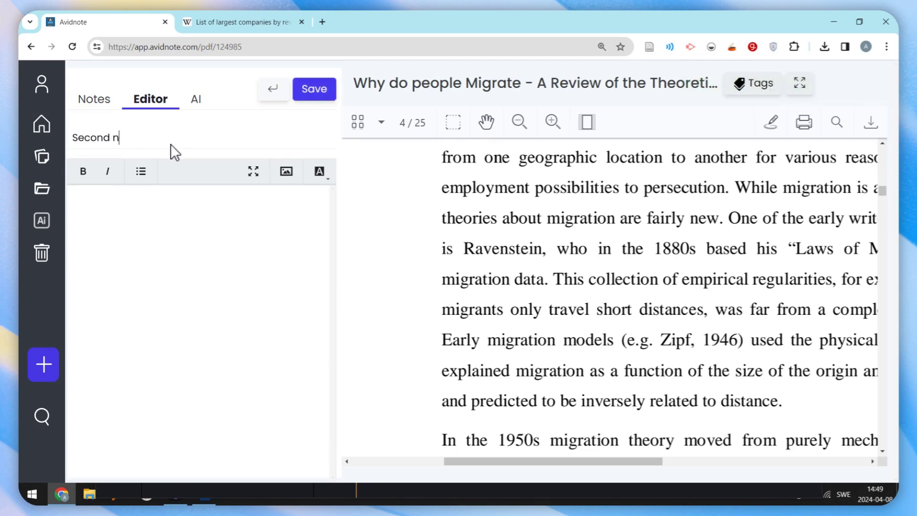
text(ote)
key(Tab)
text(My second n)
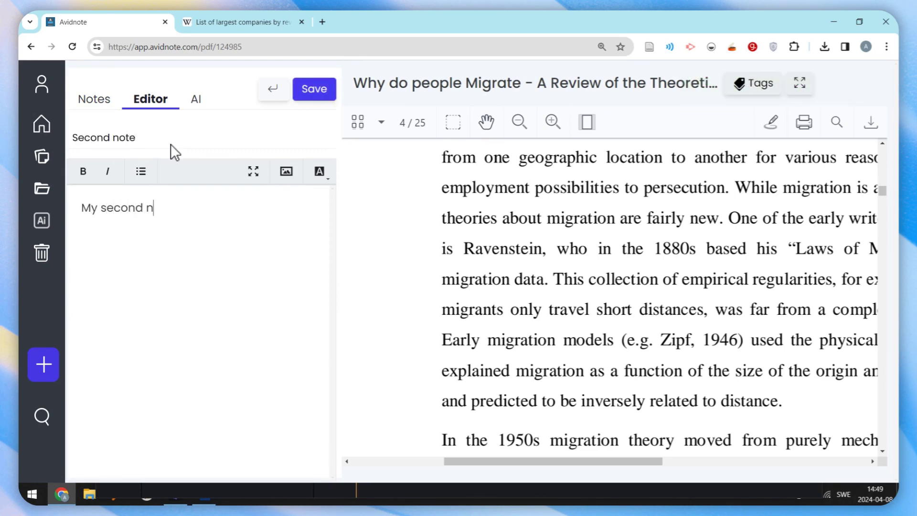
text(ote here.)
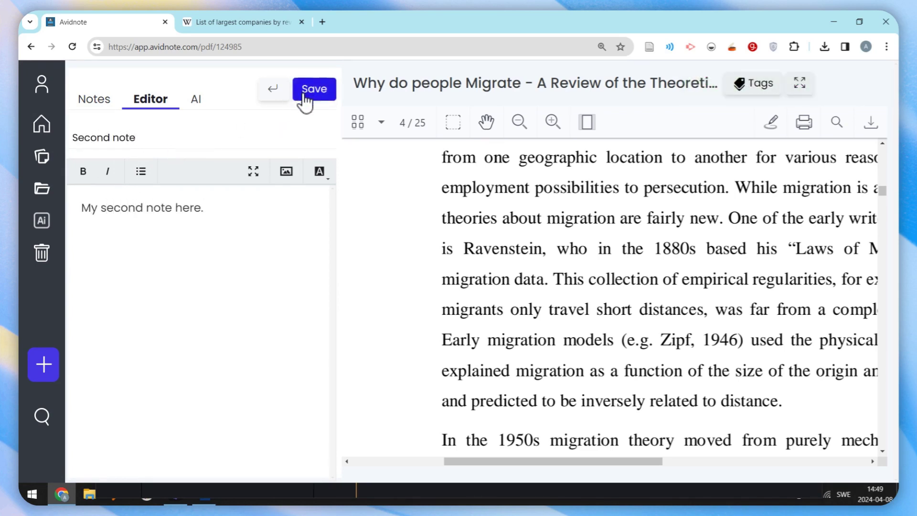
click(314, 90)
click(257, 175)
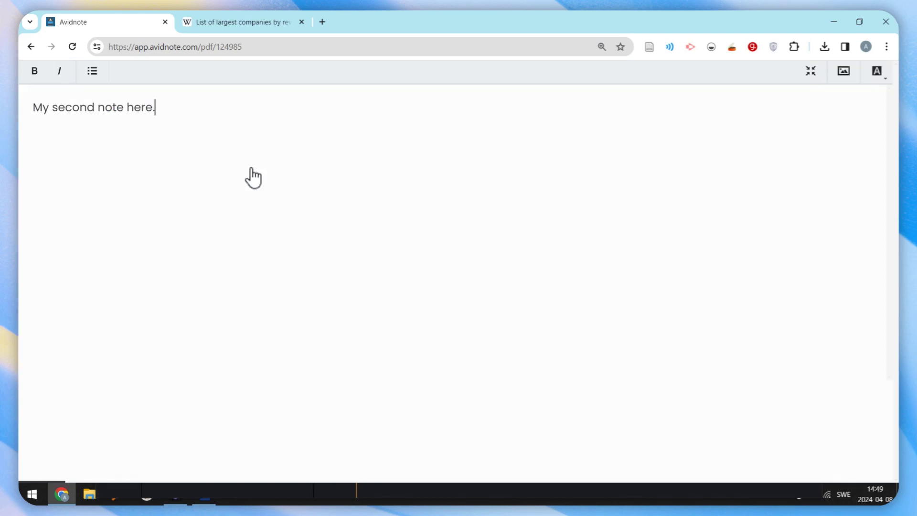
click(811, 73)
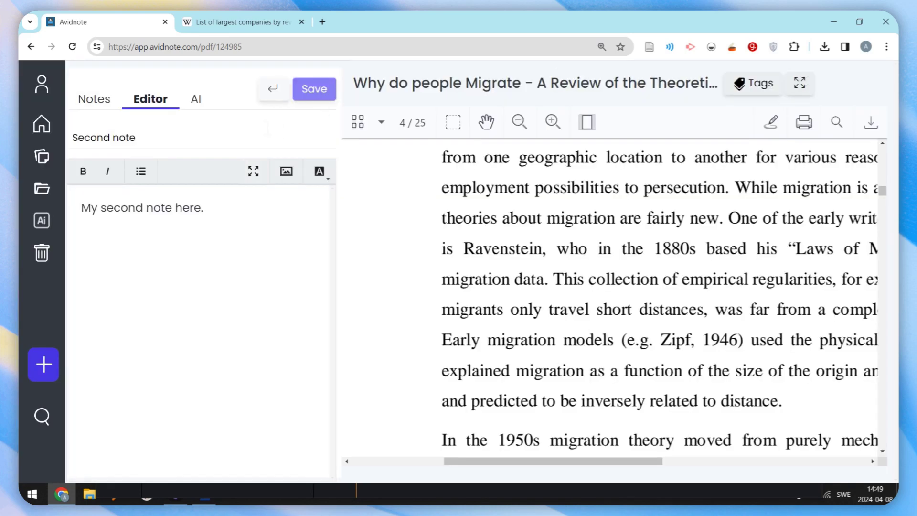
- Ask the AI document chat "what is this paper about?" with the paper's introduction fitted beside it
click(197, 100)
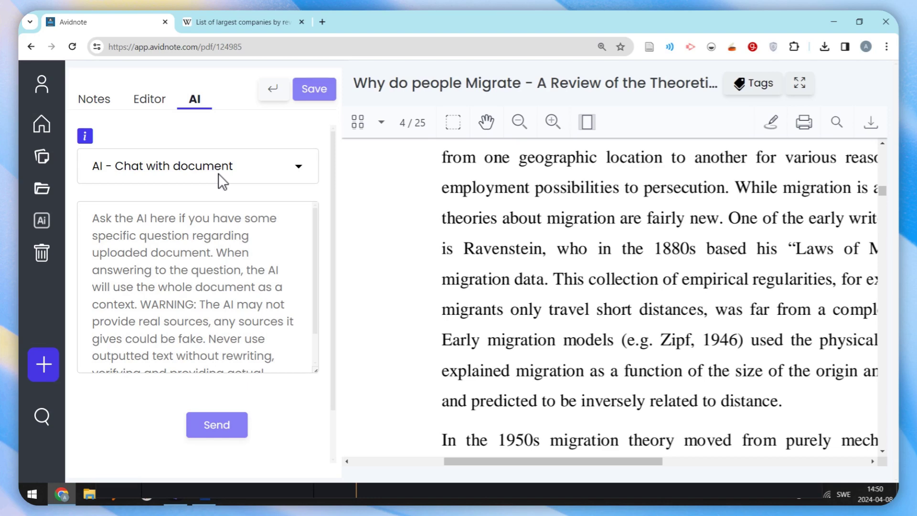
scroll(511, 235, up, 8)
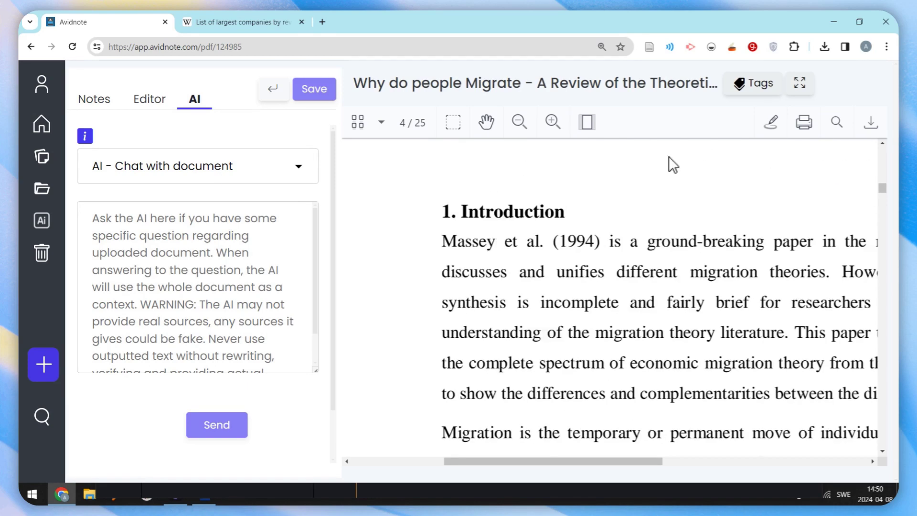
click(520, 123)
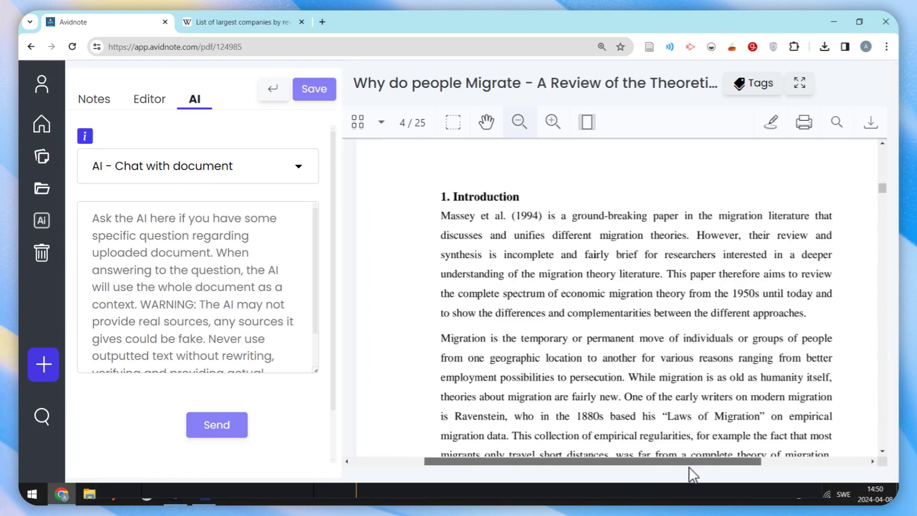
drag(639, 467, 695, 467)
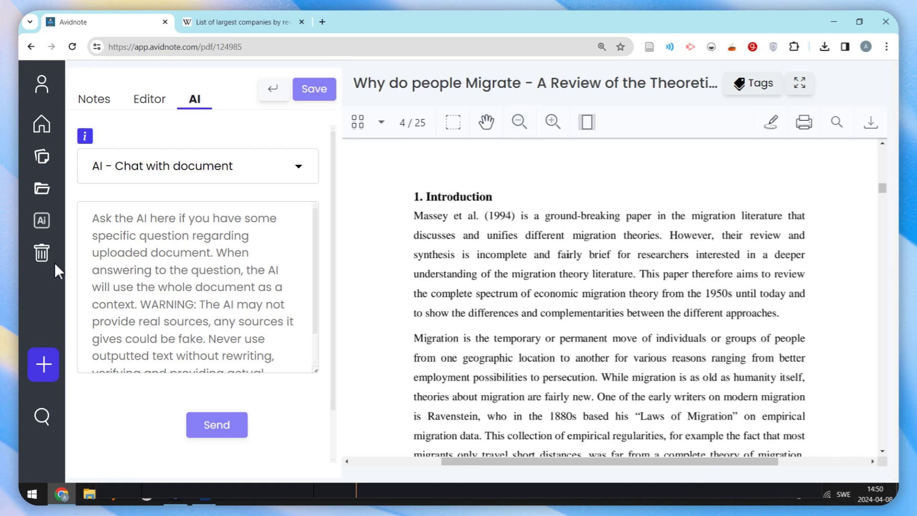
click(77, 260)
text(what is th)
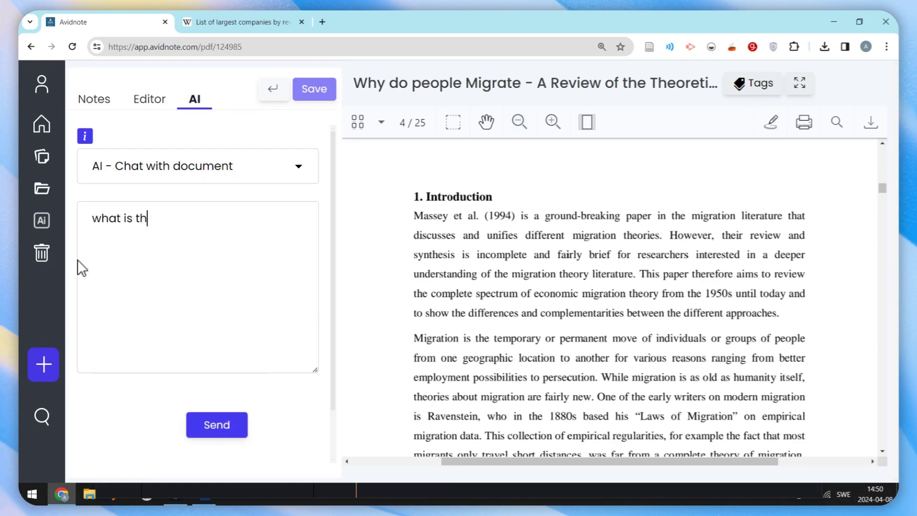
text(is paper about?)
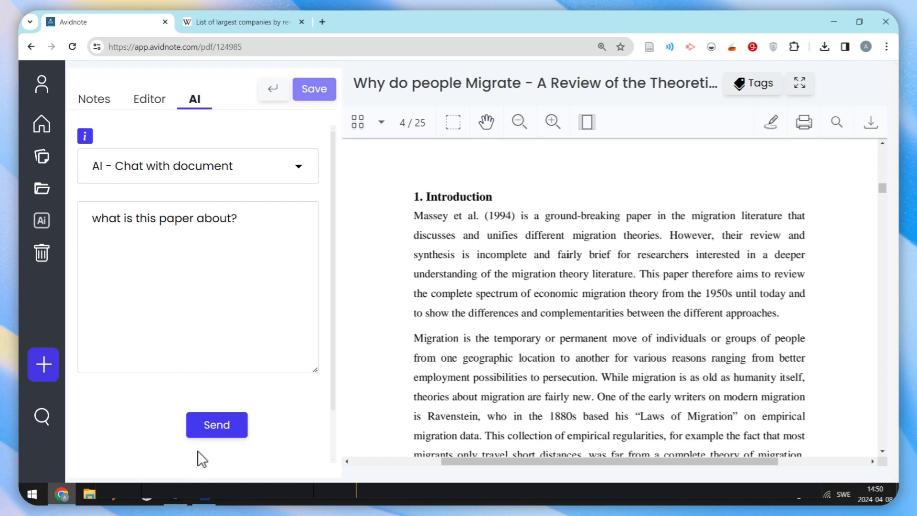
click(217, 425)
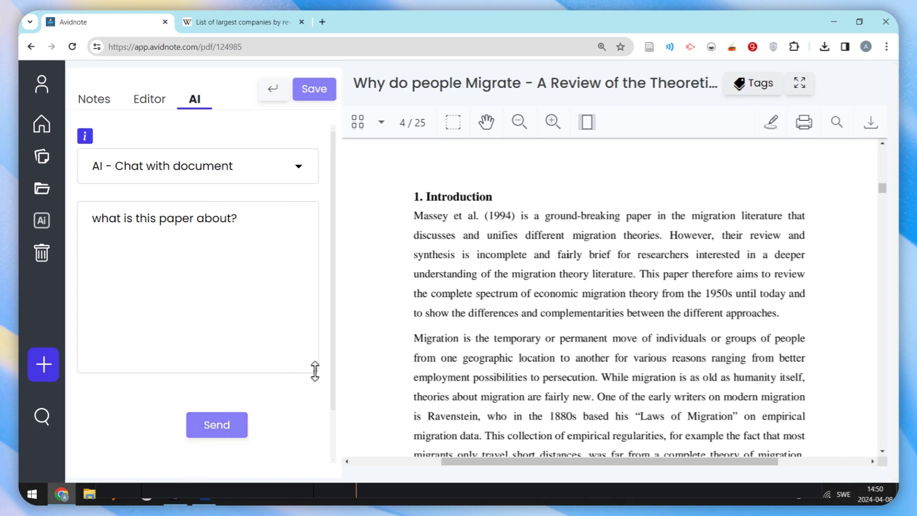
- Read the AI's answer about the paper, copy it into the second note after the existing text, and save the note
drag(315, 371, 303, 277)
scroll(258, 413, down, 1)
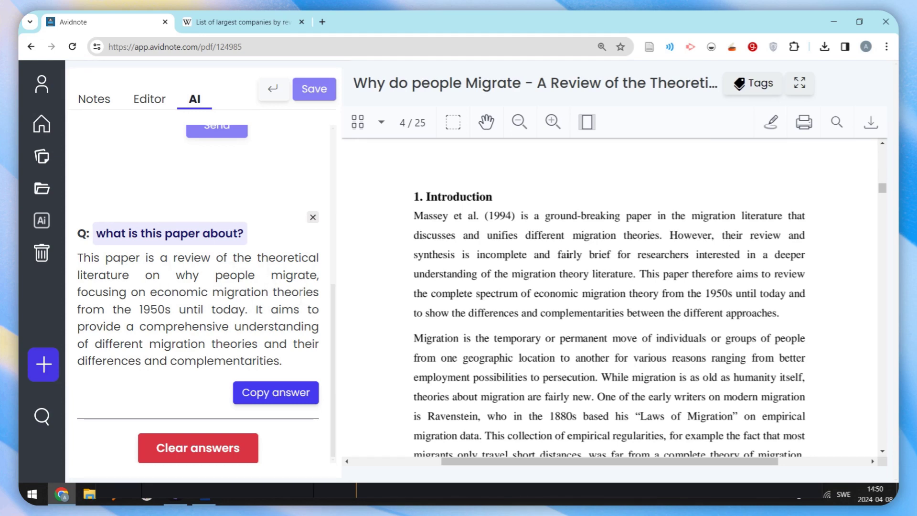
scroll(292, 329, up, 3)
scroll(286, 348, down, 3)
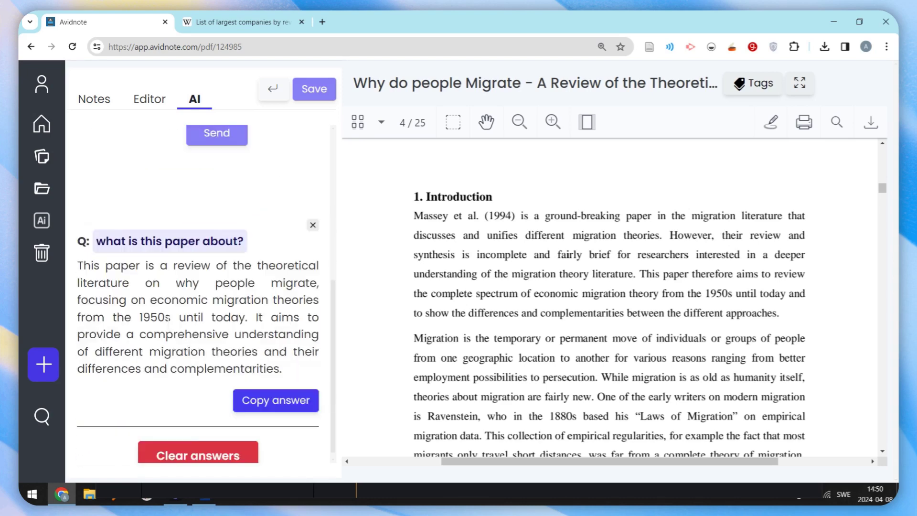
click(279, 382)
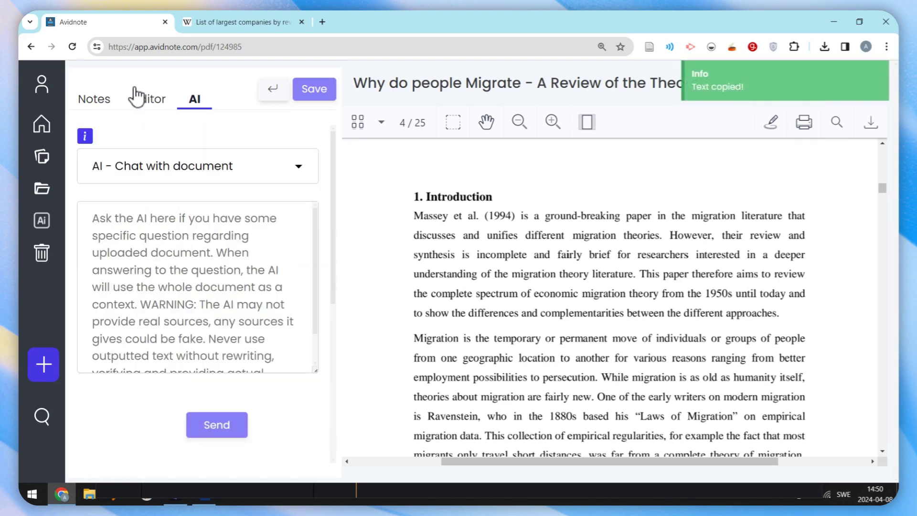
click(140, 100)
key(ctrl+v)
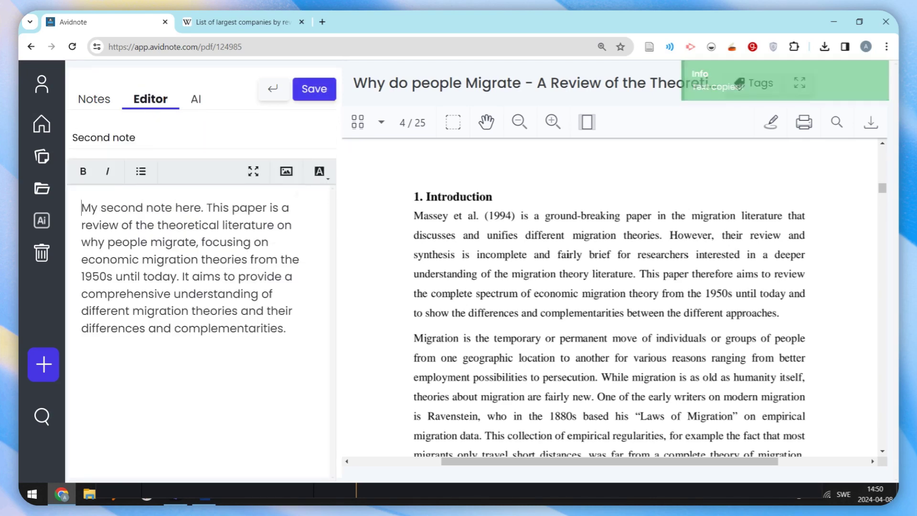
click(313, 89)
- Ask the AI document chat "what does the paper say in chapter 5"
click(197, 101)
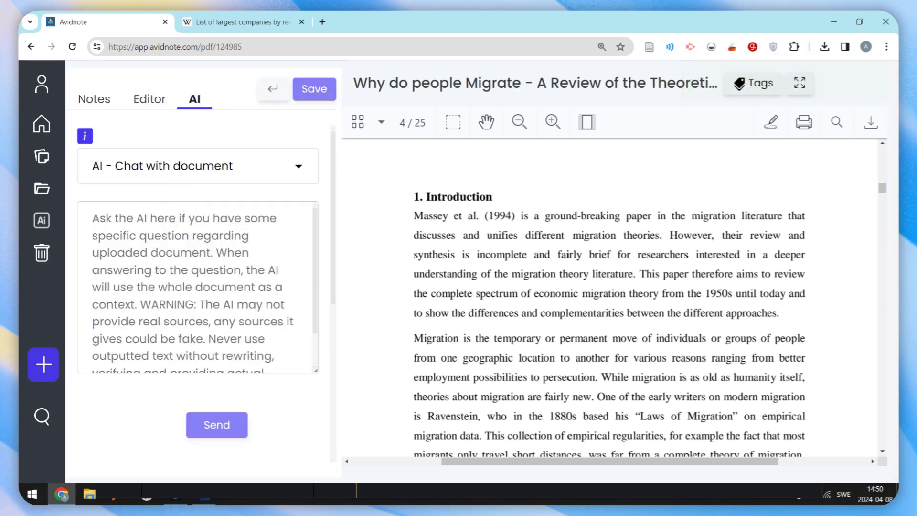
click(213, 240)
text(W)
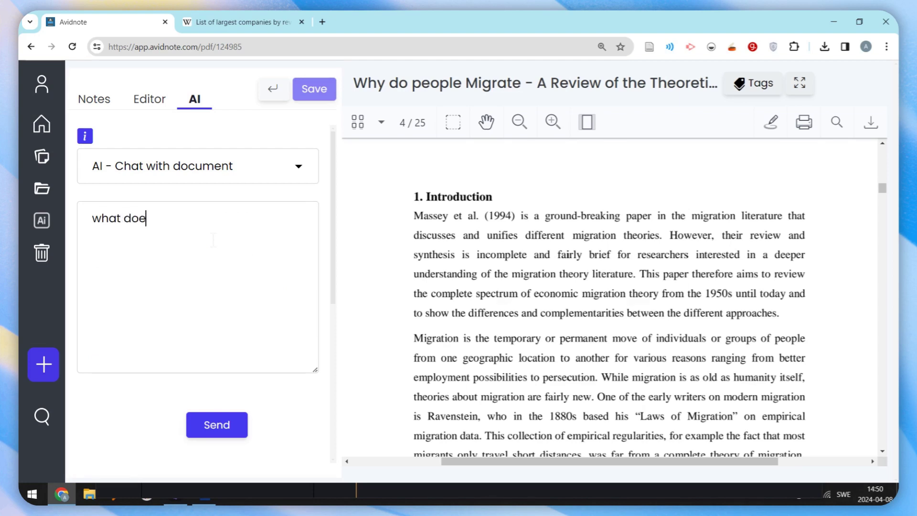
text(hat does the paper say in)
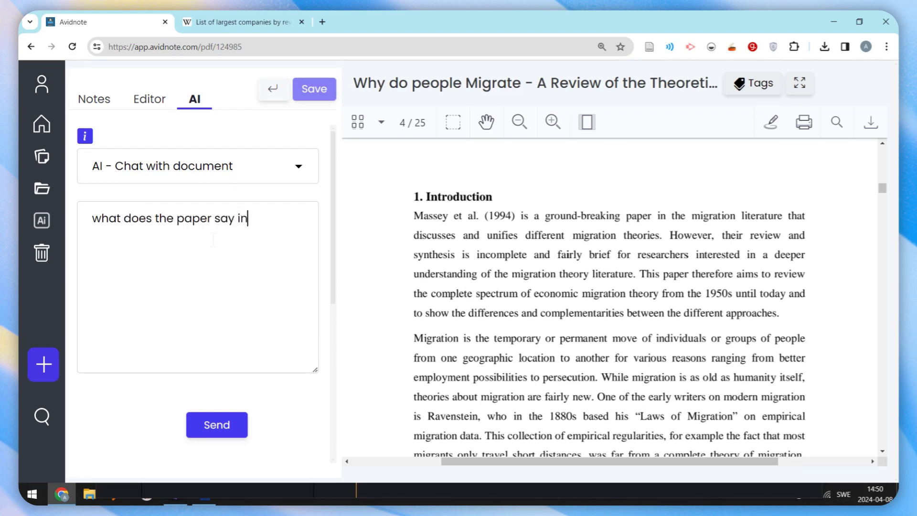
text( chapter 5)
click(241, 432)
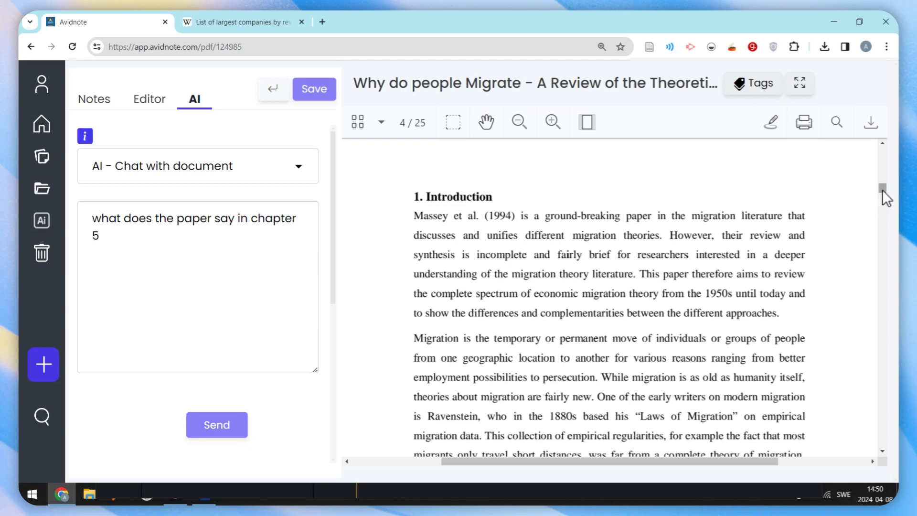
- Compare the AI's chapter 5 answer with section 5 of the paper, marking the matching heading words and the answer's key sentences
drag(883, 189, 884, 239)
scroll(812, 250, down, 20)
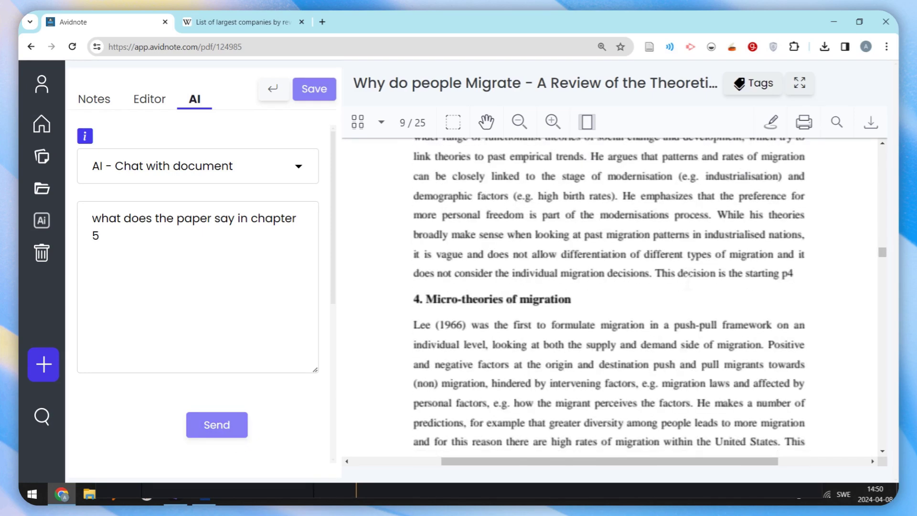
scroll(680, 287, down, 20)
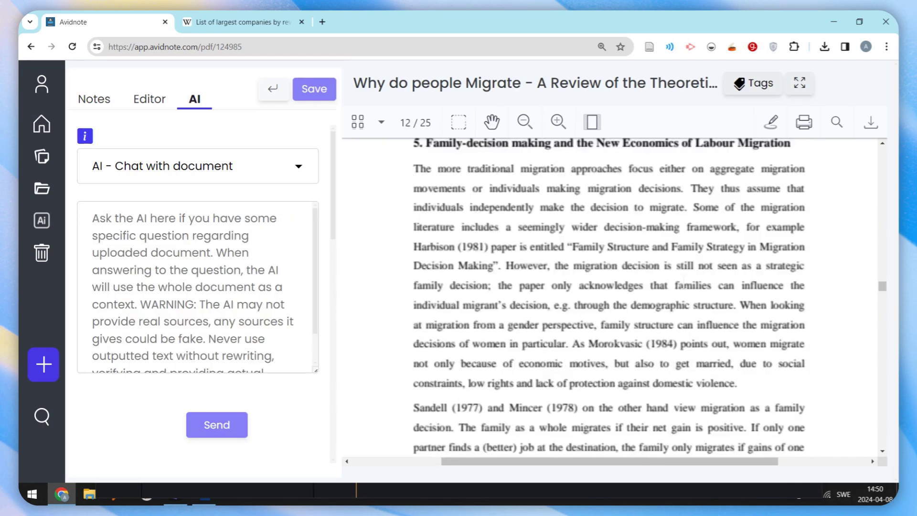
scroll(113, 404, down, 3)
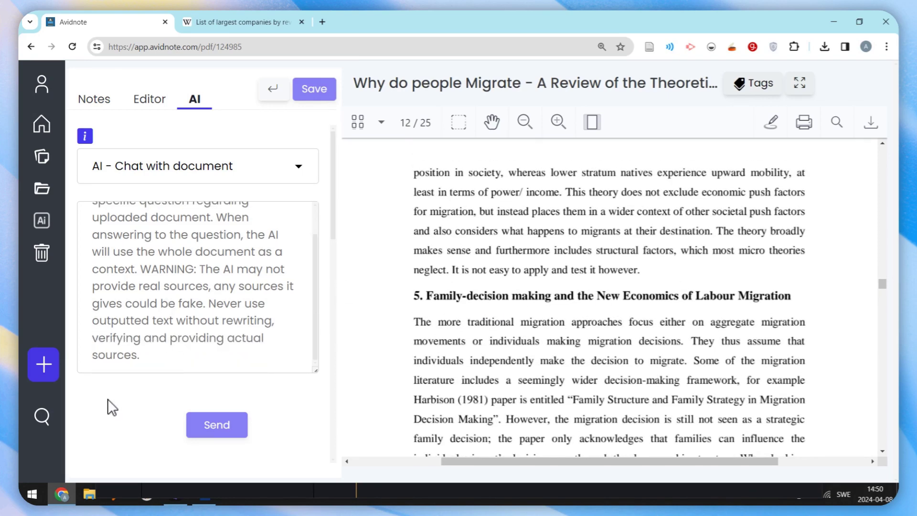
scroll(198, 293, down, 3)
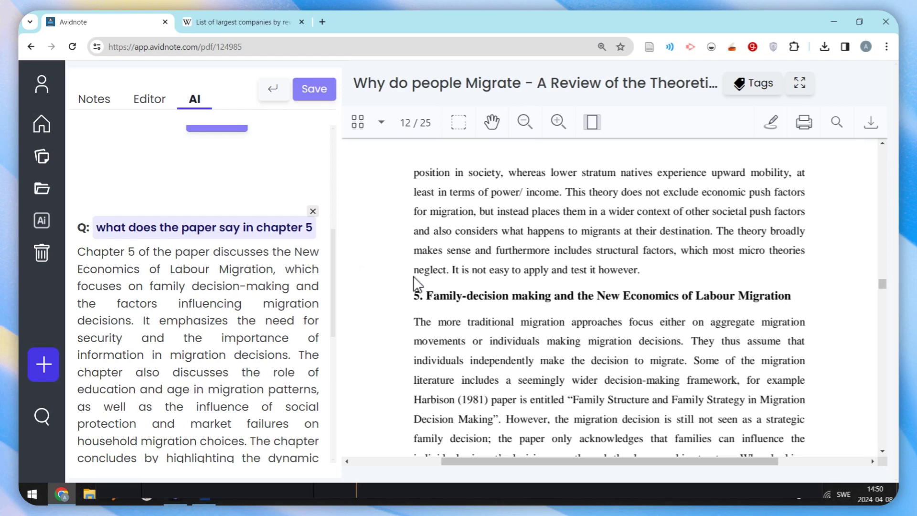
drag(596, 296, 790, 297)
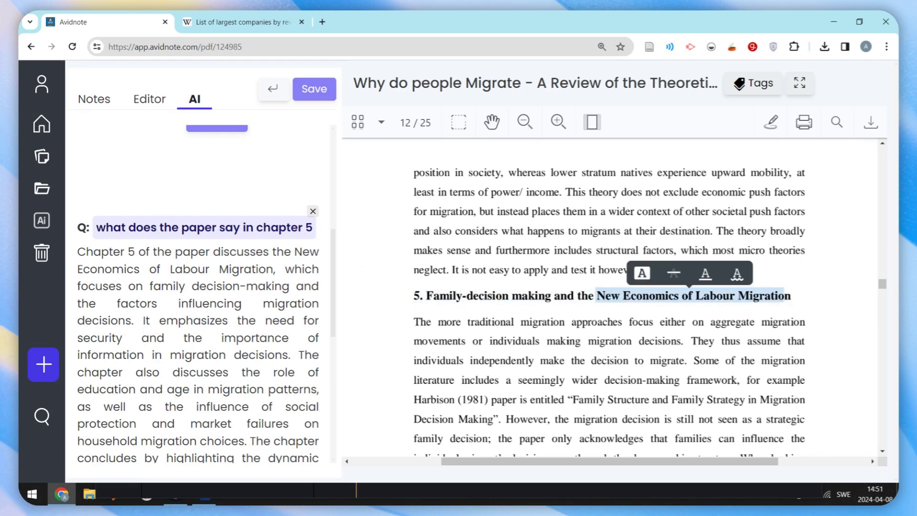
drag(144, 320, 289, 423)
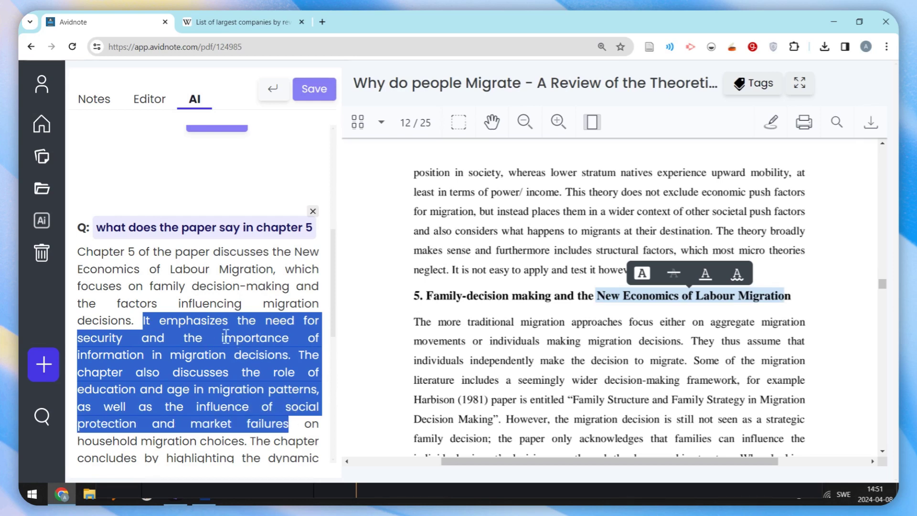
- Highlight the opening lines of section 5 up to "paper is entitled", and "power/ income" through "what happens" in the paragraph above
scroll(210, 338, down, 3)
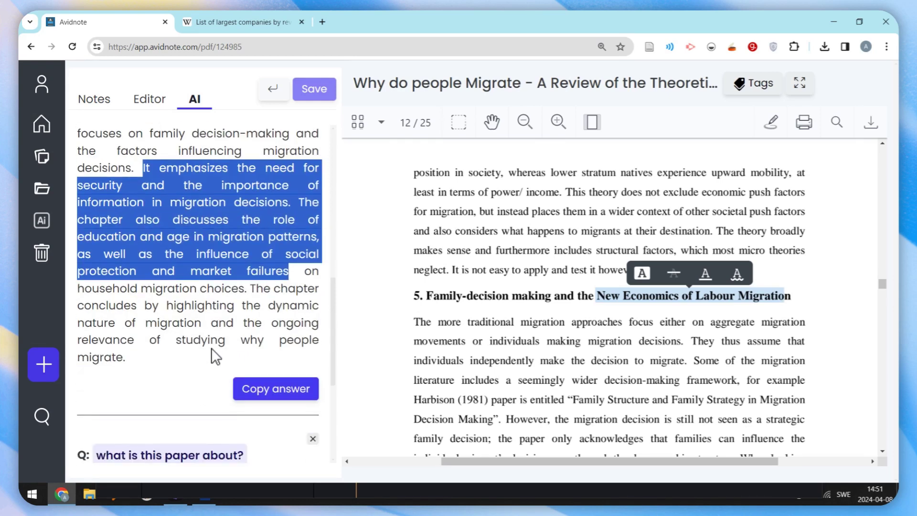
click(414, 322)
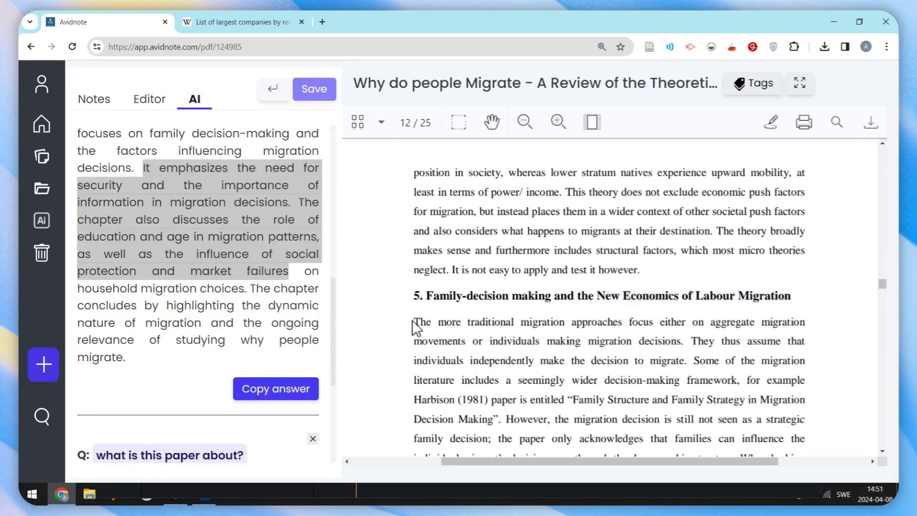
drag(414, 322, 553, 399)
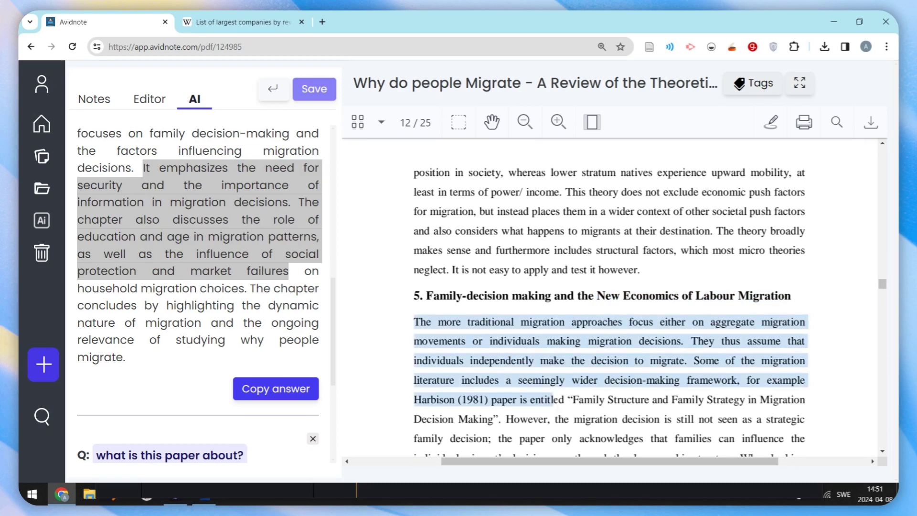
click(560, 302)
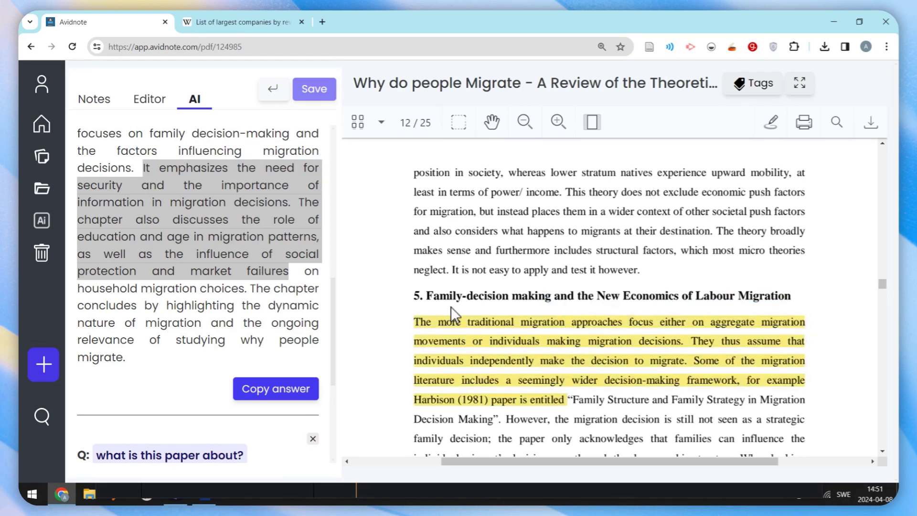
drag(496, 192, 541, 231)
click(556, 167)
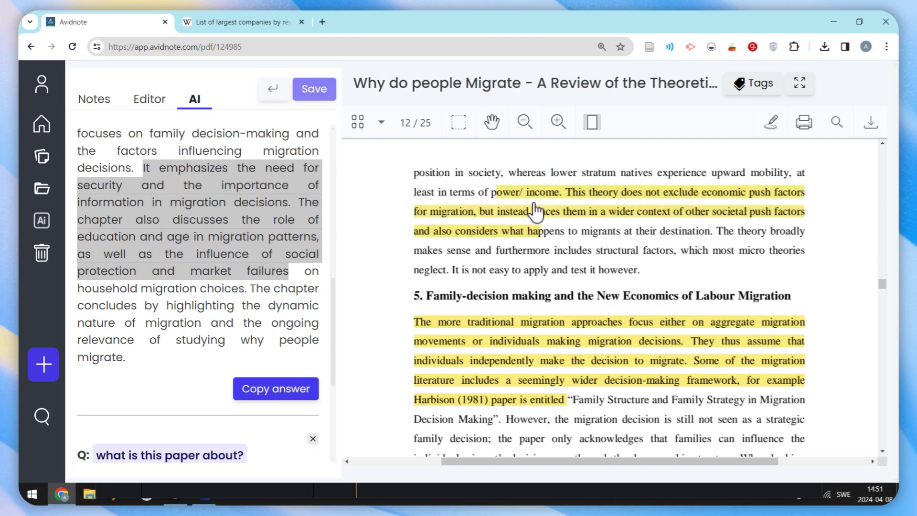
- Select the highlight above section 5 and reduce the browser zoom to 90% to bring up its colour options
click(532, 208)
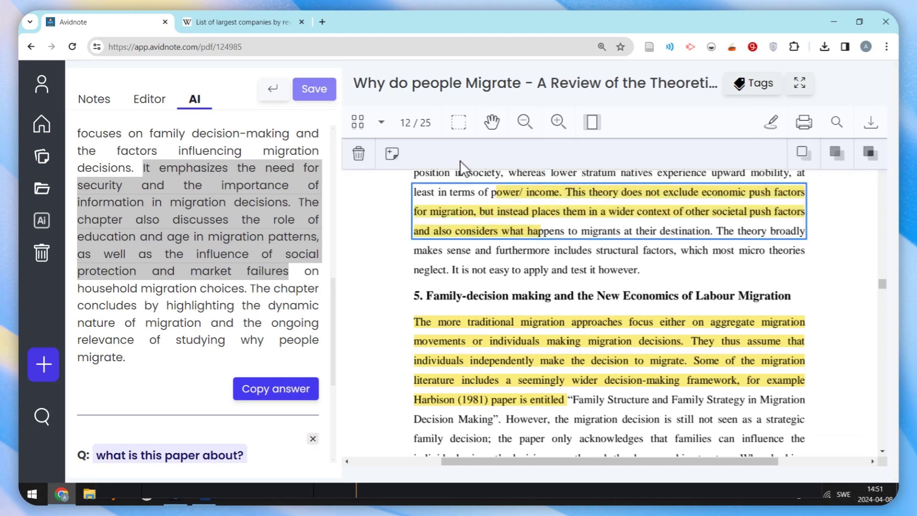
click(886, 47)
click(806, 269)
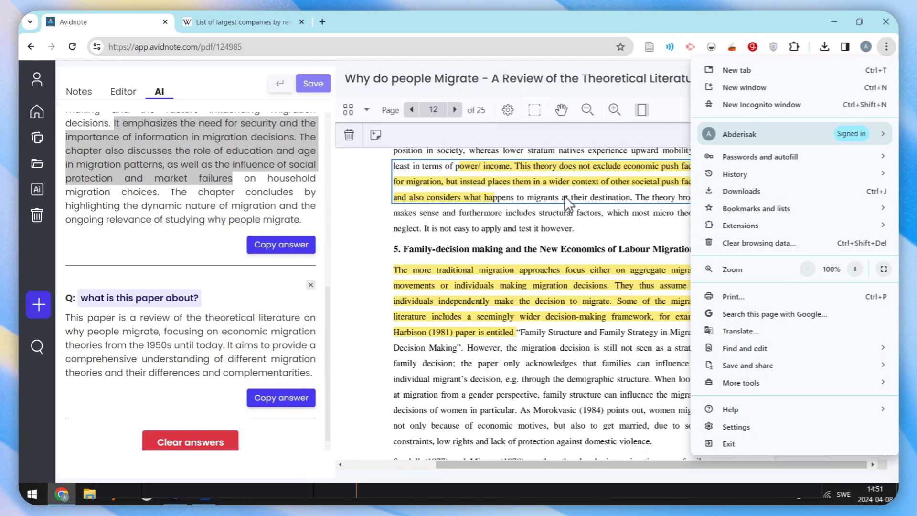
click(566, 200)
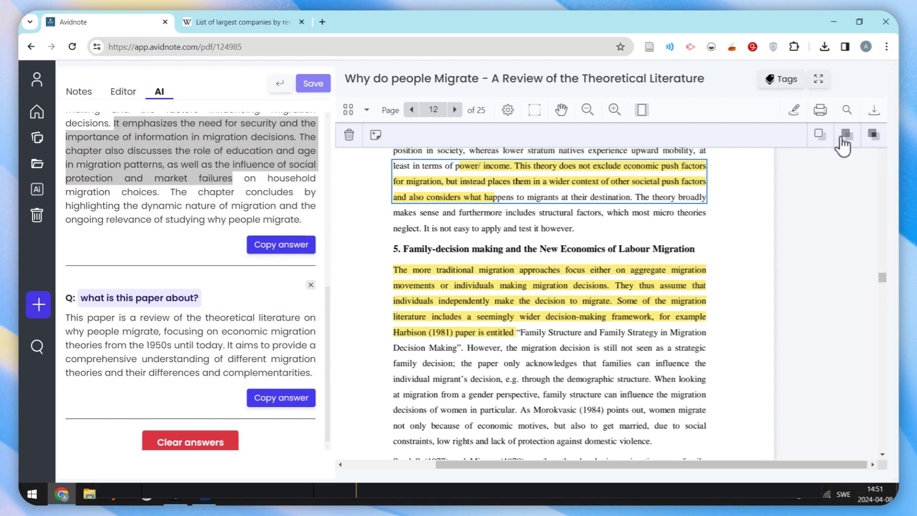
click(794, 110)
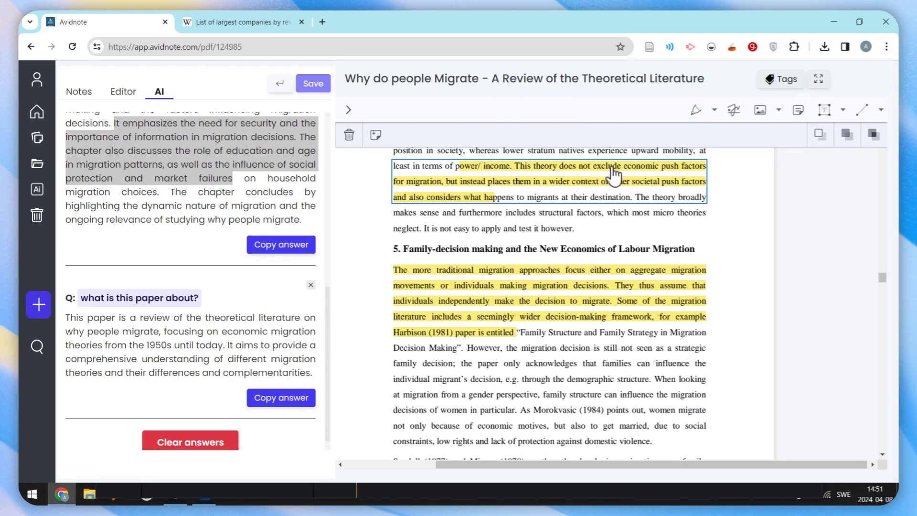
click(887, 47)
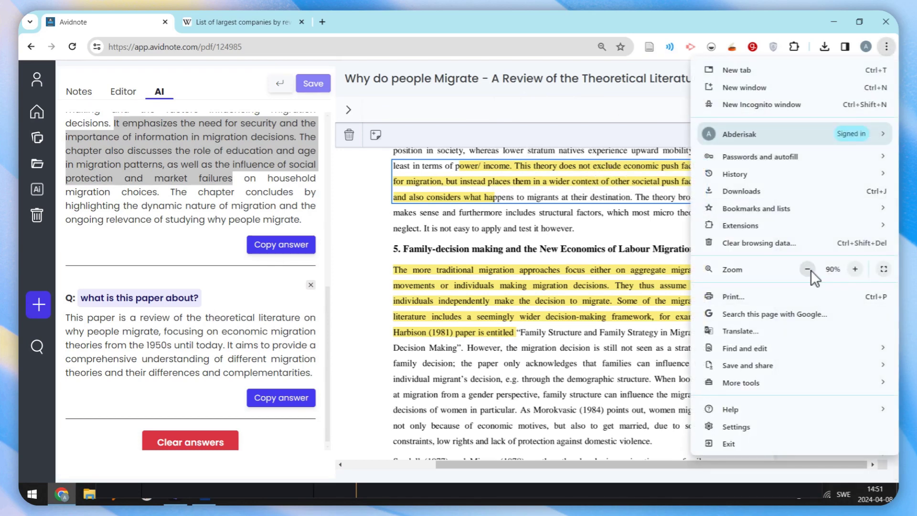
click(807, 269)
key(Escape)
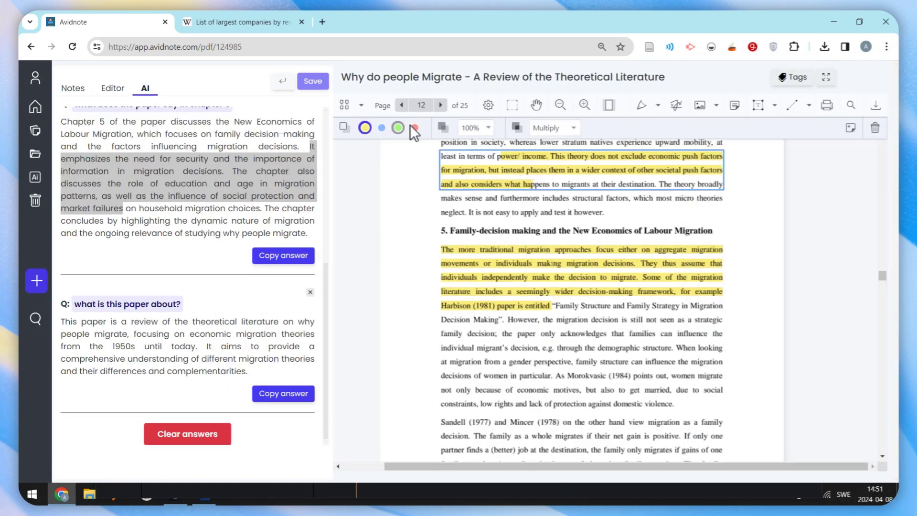
- Try other colours on the highlight above section 5 and set it to blue
click(414, 127)
click(398, 128)
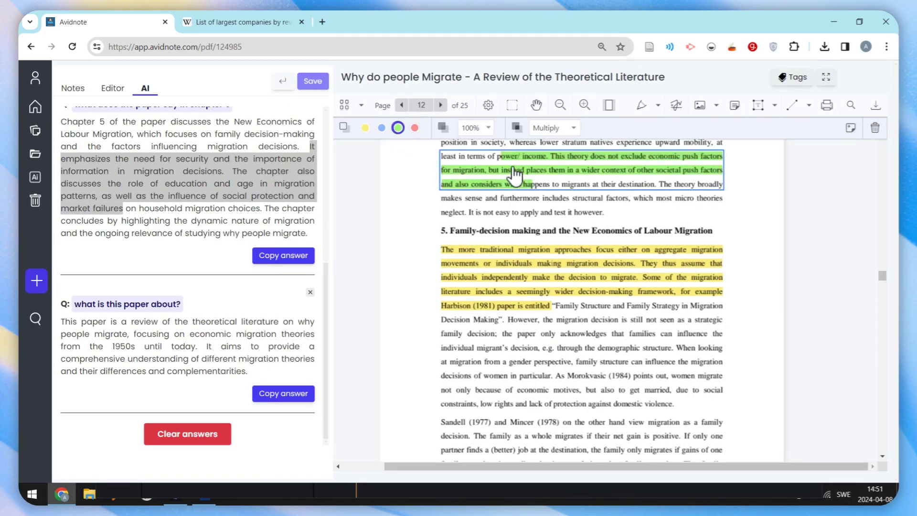
click(381, 128)
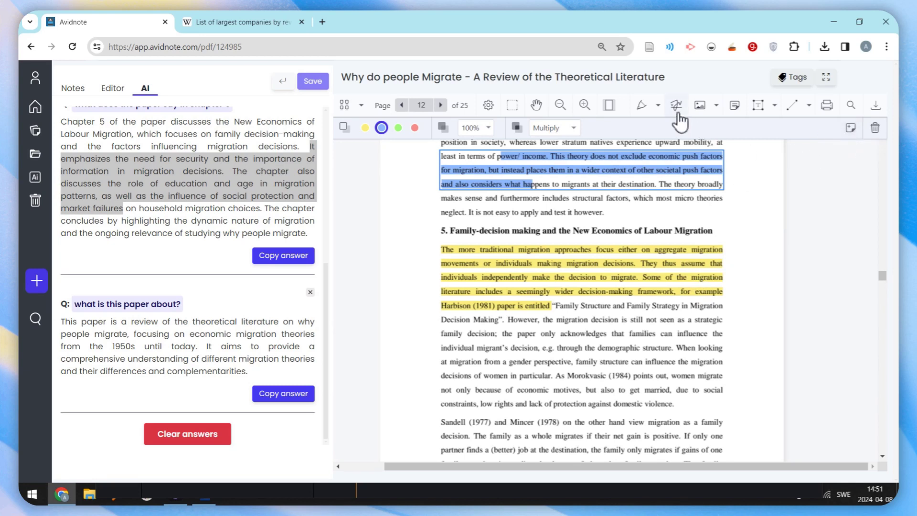
- Add a comment note reading "Use this in my paper." beside the yellow highlight in section 5
click(735, 105)
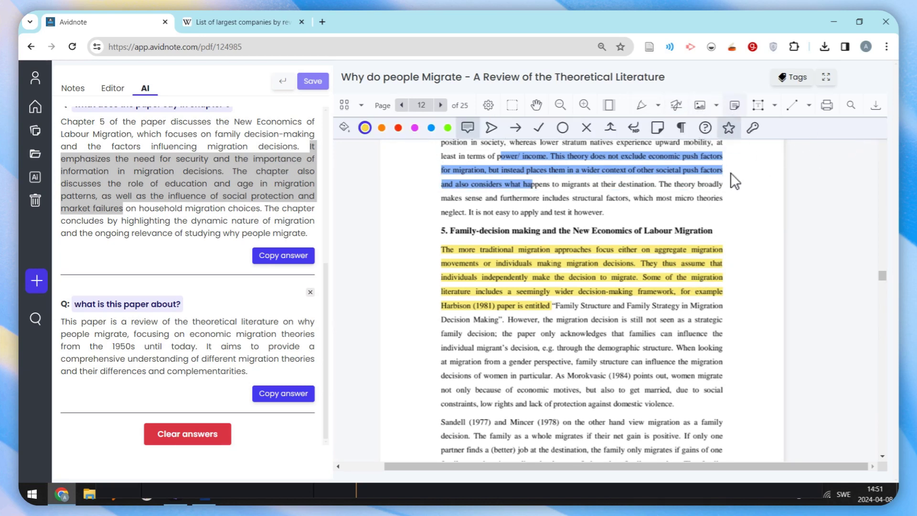
click(749, 267)
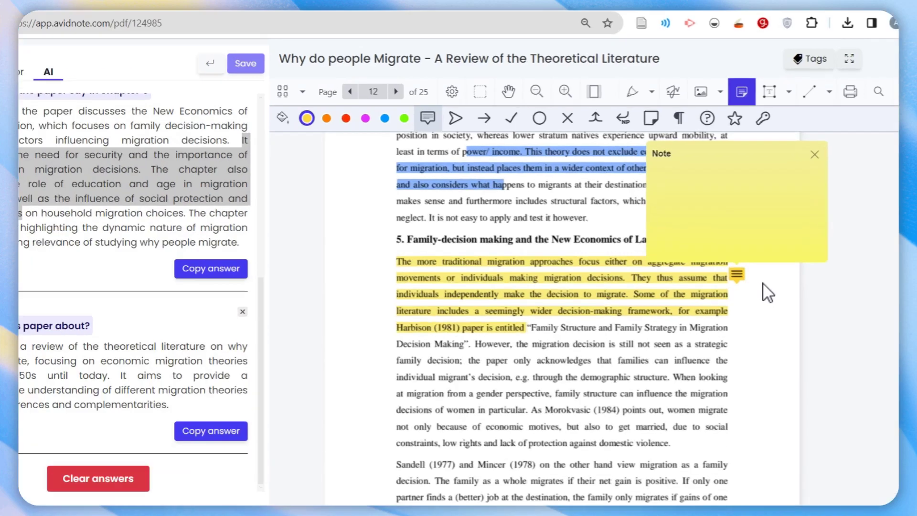
text(Use this in my paper.)
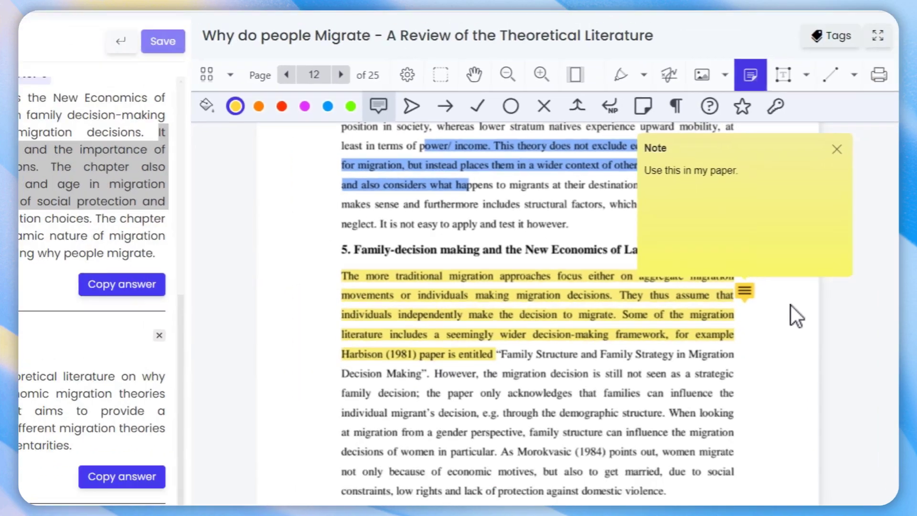
click(769, 325)
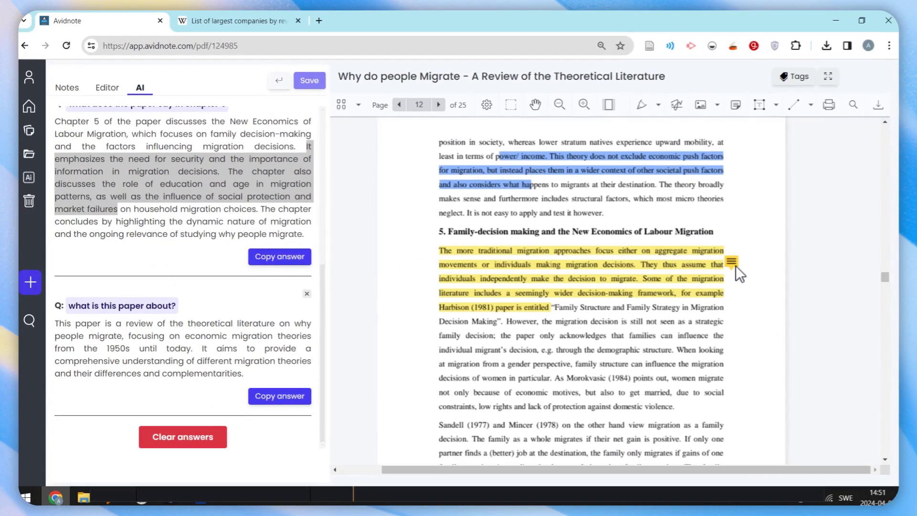
- List the paper's annotations, go to the note and a text highlight from it, and close the list
click(129, 51)
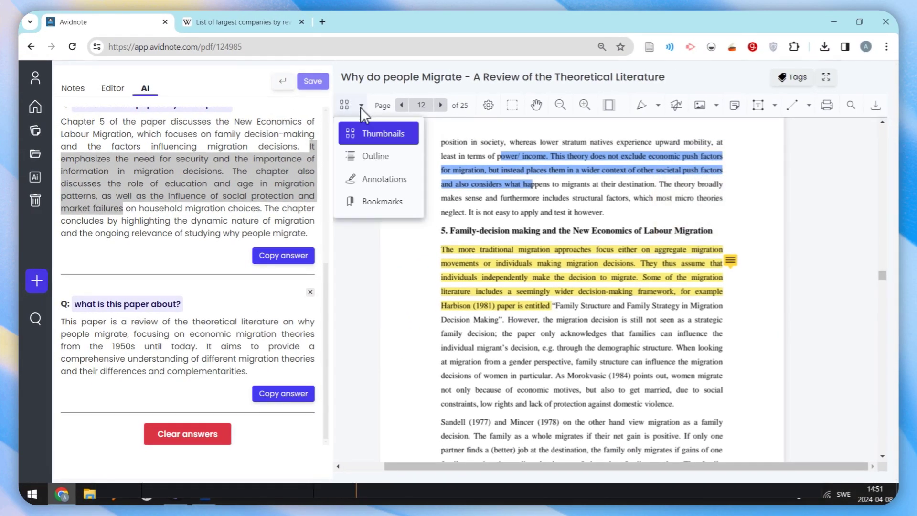
click(380, 180)
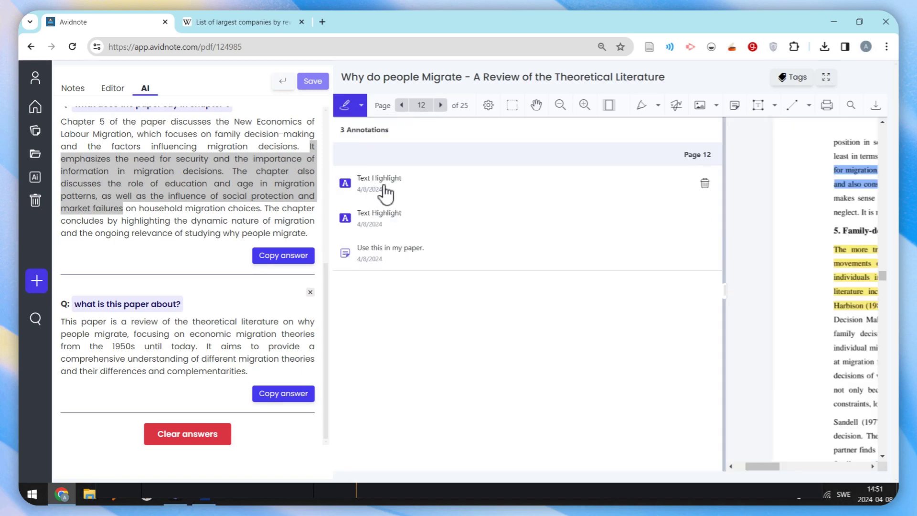
click(398, 250)
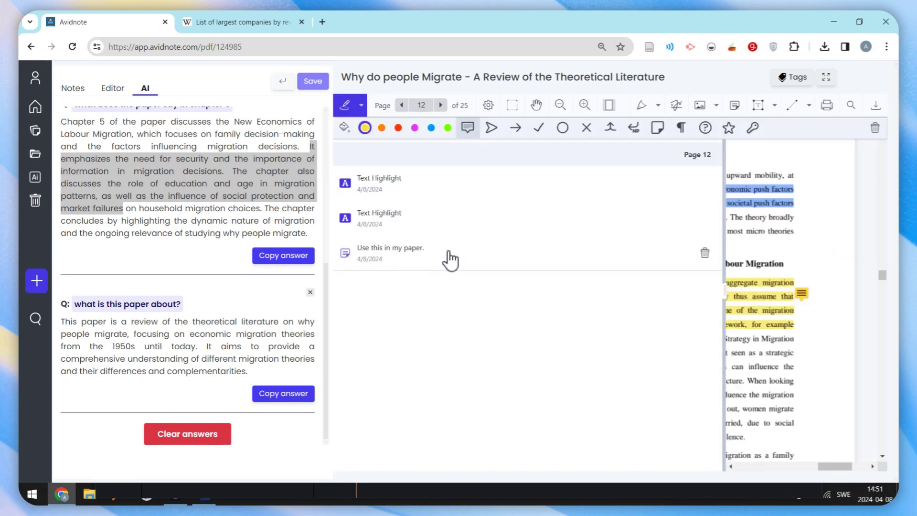
click(382, 220)
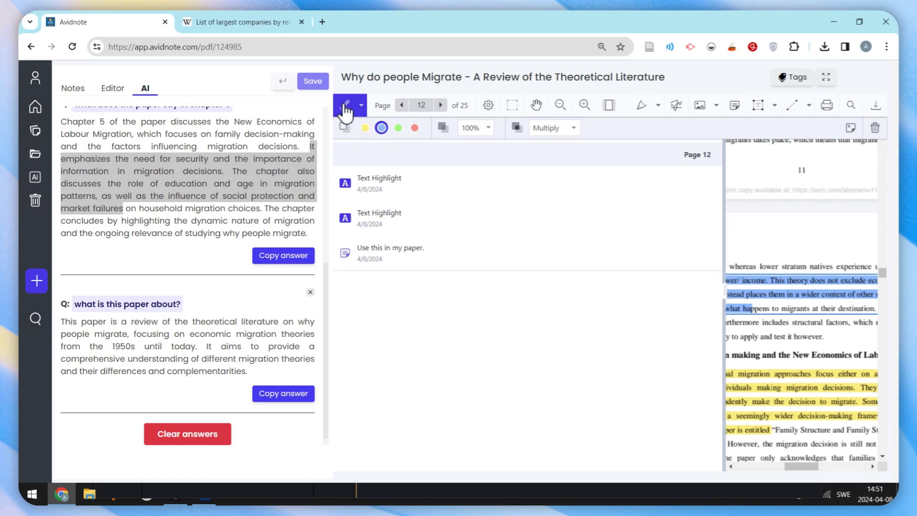
click(345, 105)
- Review the ready-made AI questions offered for inserted text and for the full document
scroll(189, 144, up, 5)
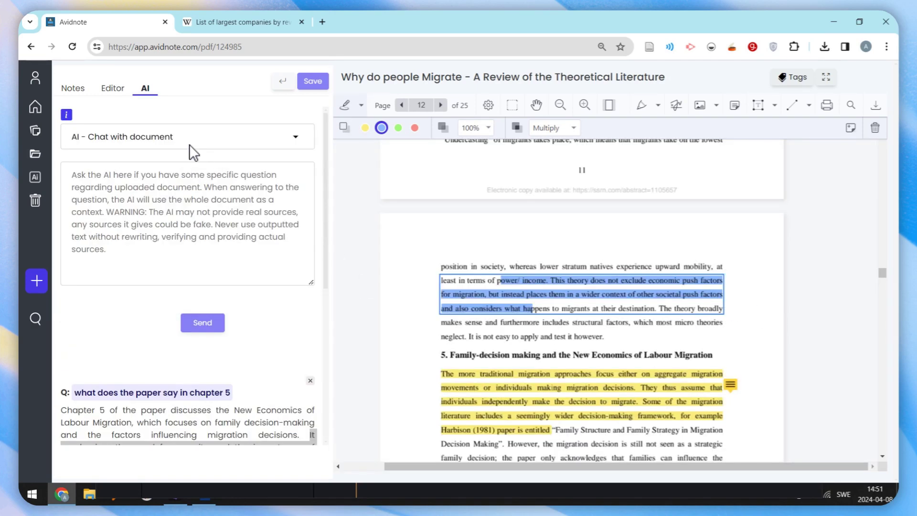
click(176, 140)
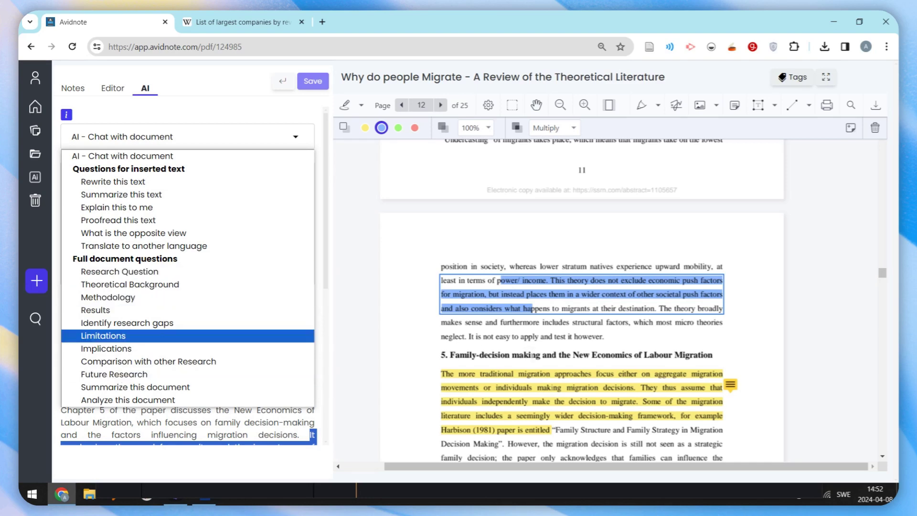
click(544, 339)
- Copy the second paragraph of section 5, on migration as a family decision, from page 12 of the paper
scroll(544, 340, down, 6)
mouse_move(442, 241)
mouse_down()
mouse_move(507, 351)
mouse_move(490, 338)
mouse_up()
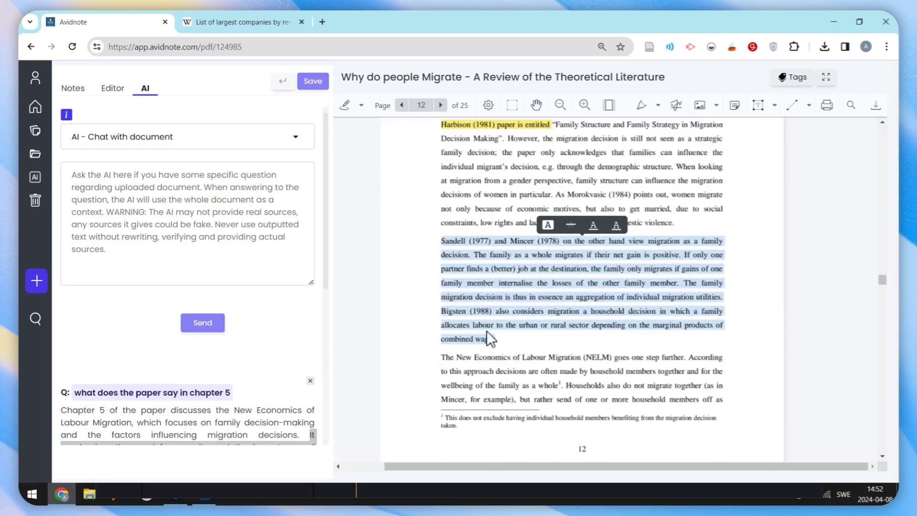
right_click(488, 318)
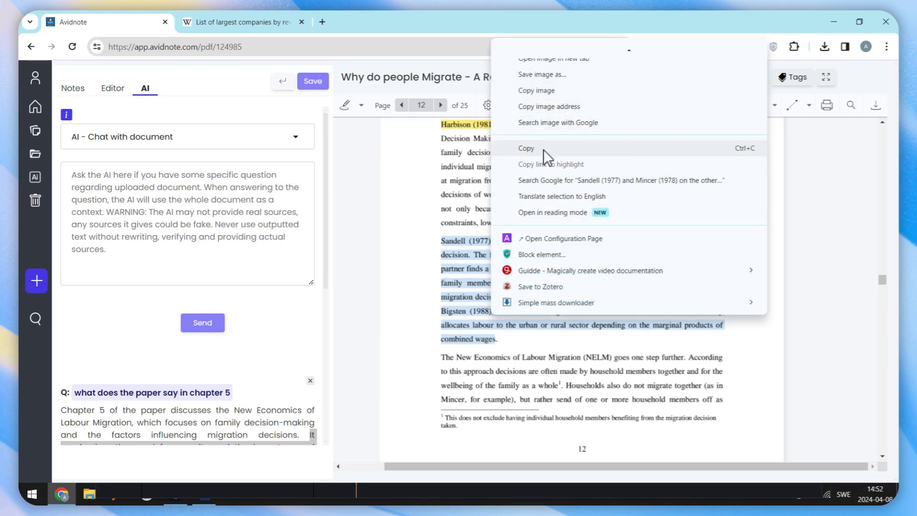
click(544, 150)
- Send the copied paragraph to the AI with the "Explain this to me" question
click(143, 136)
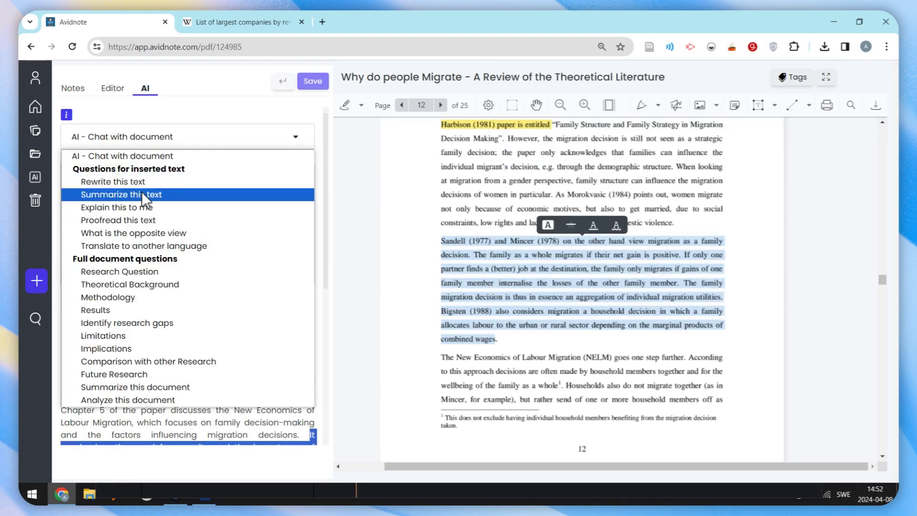
click(135, 207)
click(160, 196)
key(ctrl+v)
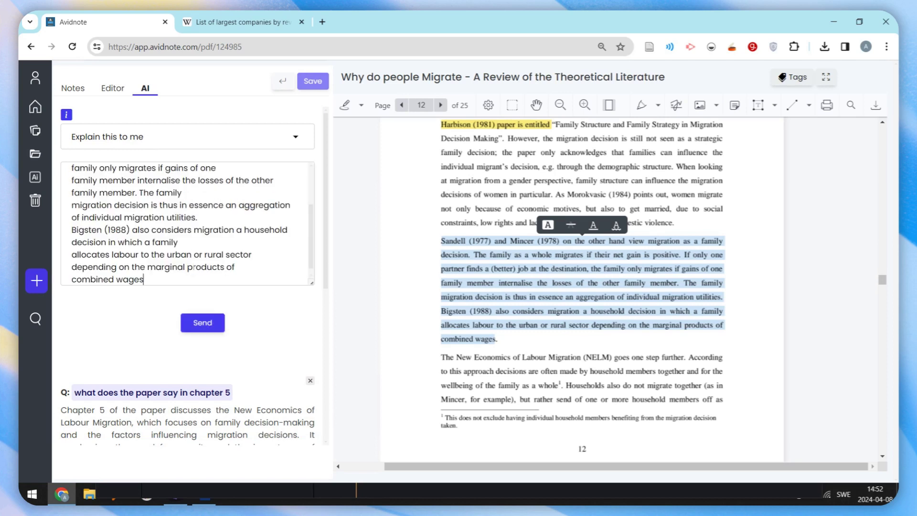
click(203, 322)
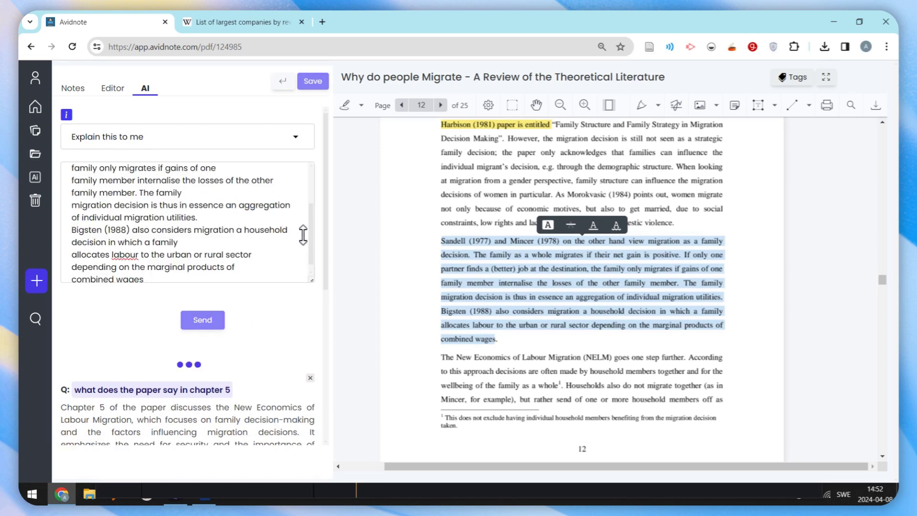
- Read the AI's explanation and glossary of terms, marking the first explanatory paragraph and the "Net Gain" definition
scroll(184, 200, up, 3)
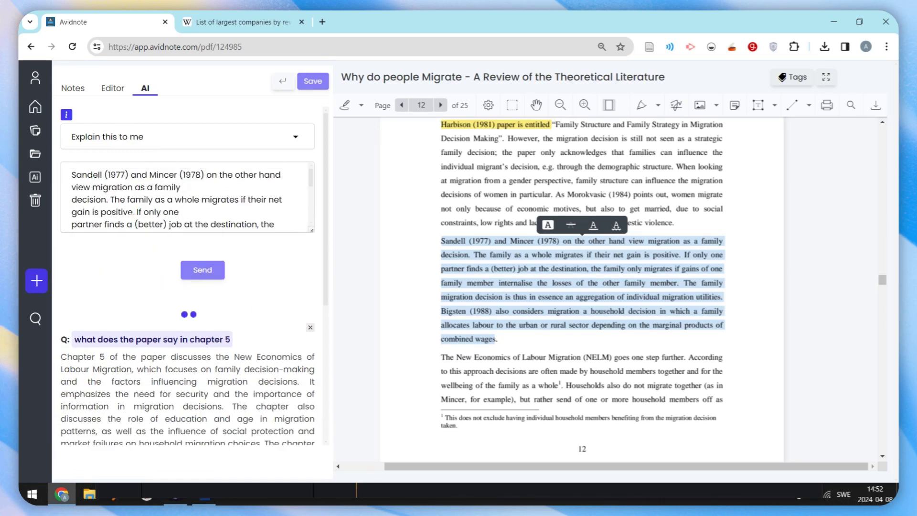
scroll(137, 297, down, 6)
scroll(137, 297, up, 3)
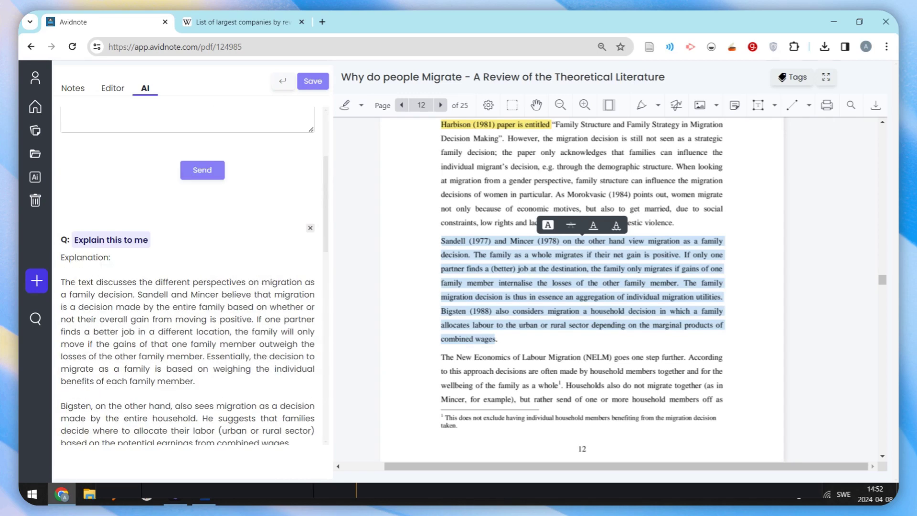
drag(58, 283, 199, 382)
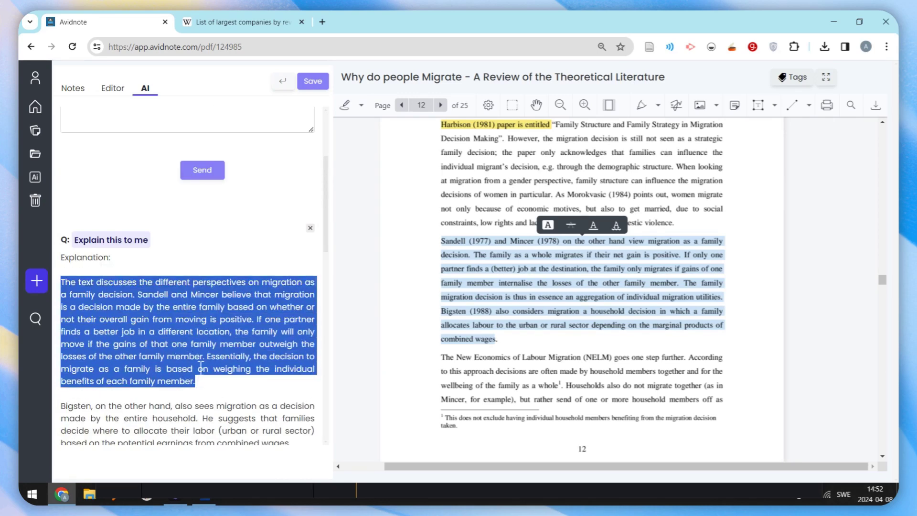
scroll(201, 354, down, 3)
scroll(112, 327, down, 3)
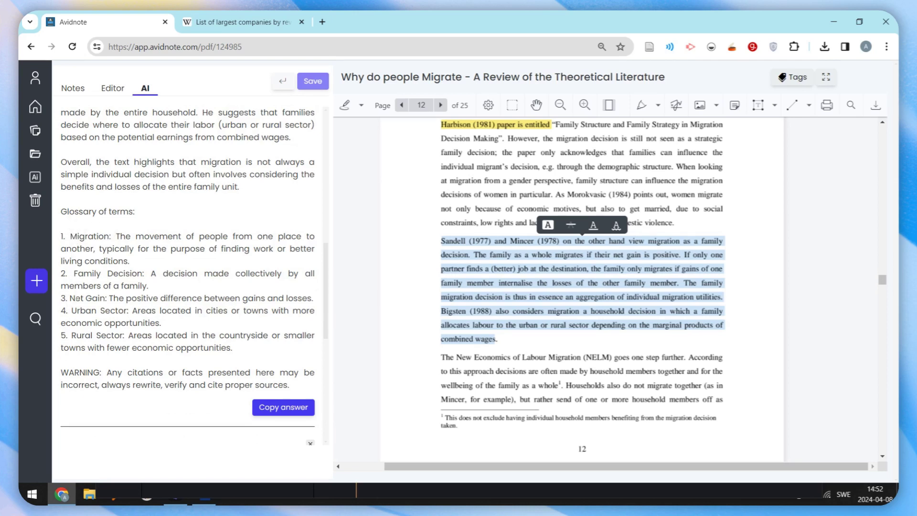
drag(107, 298, 312, 298)
click(168, 347)
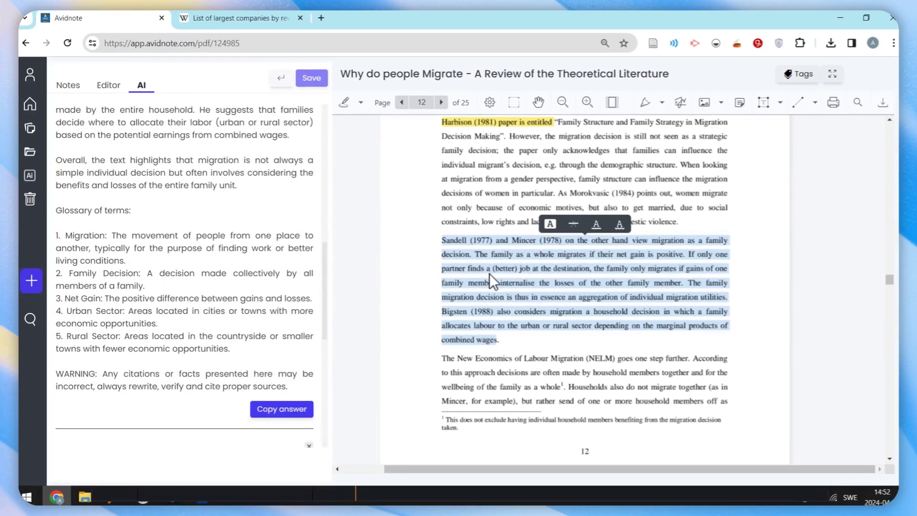
- Compare the AI's explanation with the original paragraph on page 12, marking the paragraph's text in the paper
click(549, 241)
drag(560, 370, 501, 230)
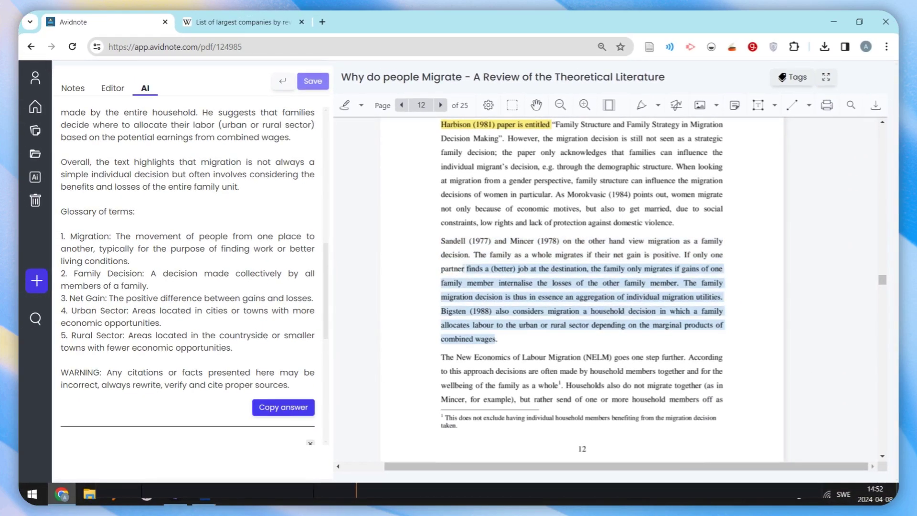
drag(465, 268, 439, 248)
scroll(232, 225, up, 9)
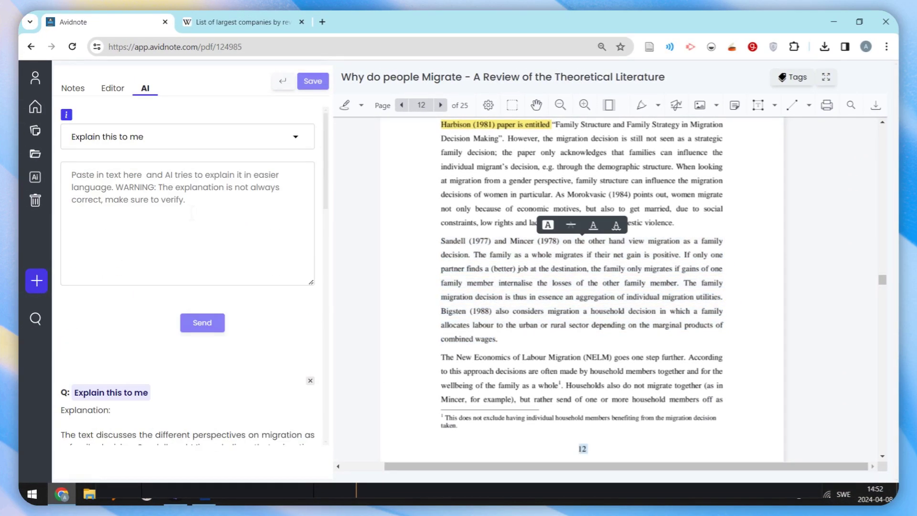
- Send the copied paper text to the AI with the "Rewrite this text" question
click(133, 144)
click(128, 182)
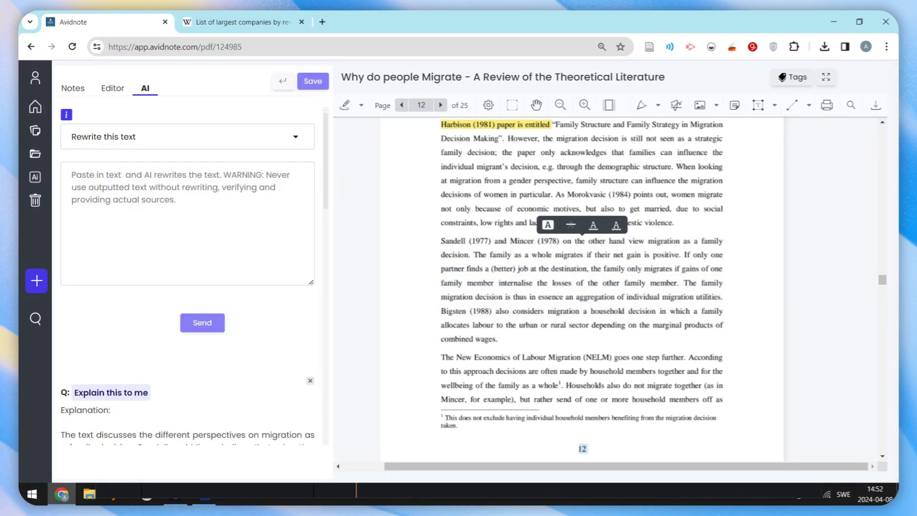
click(202, 322)
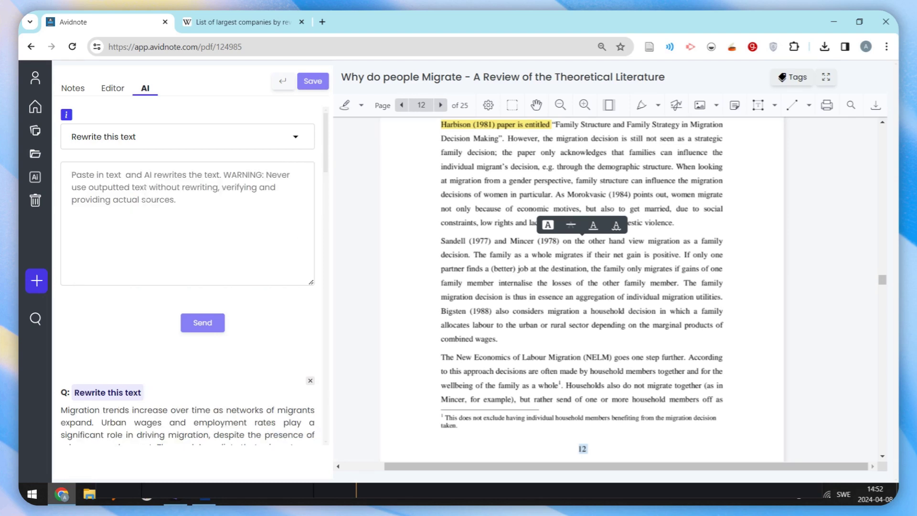
- Set the AI question to "Proofread this text", paste in the copied paper text and look through it
click(150, 139)
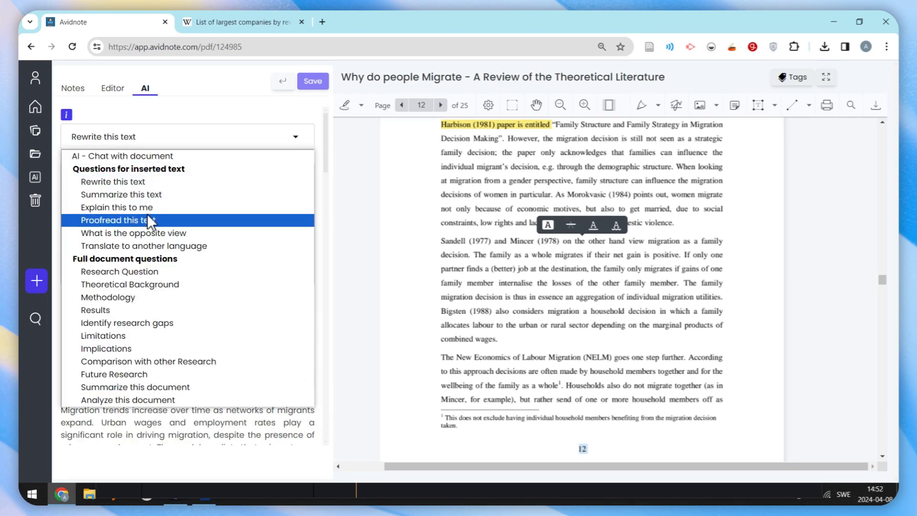
key(Escape)
key(Down)
key(Tab)
key(ctrl+v)
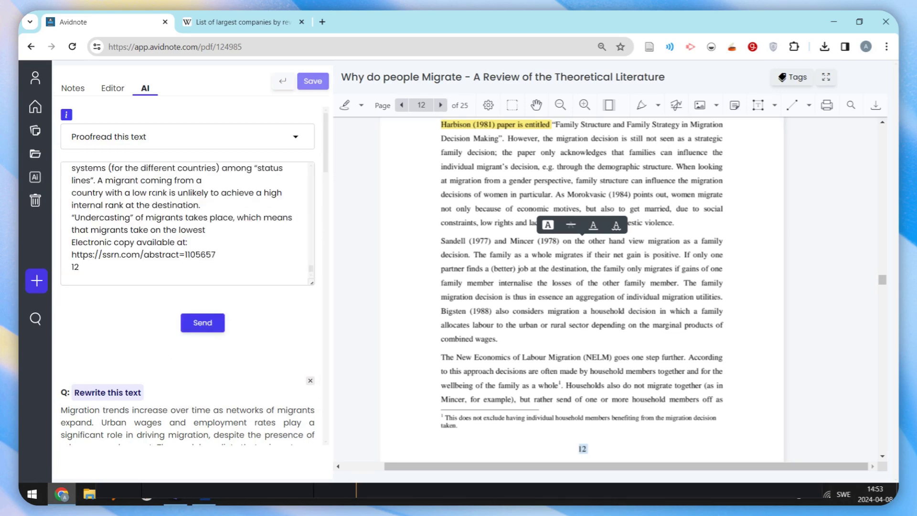
scroll(152, 193, up, 8)
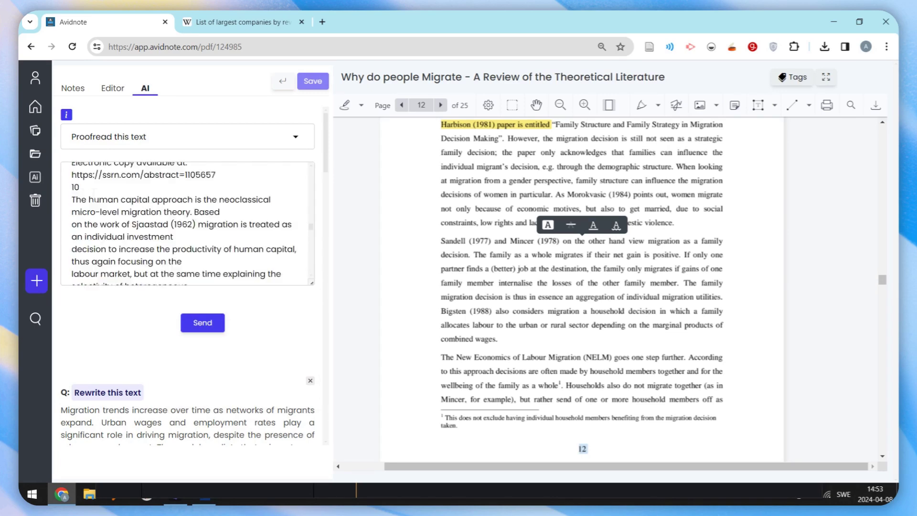
scroll(89, 199, up, 10)
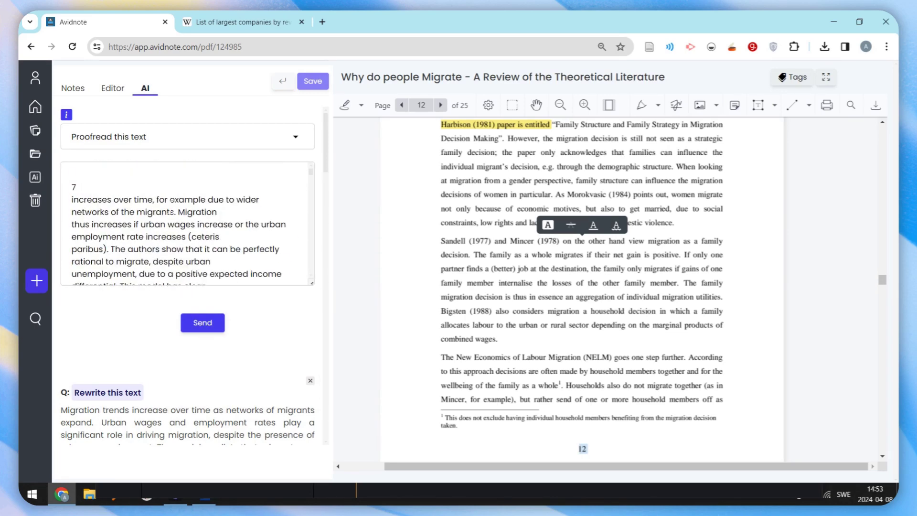
scroll(234, 264, down, 5)
- Shorten the pasted text to its opening part, deleting everything after "there is economic dualism on the"
key(ctrl+a)
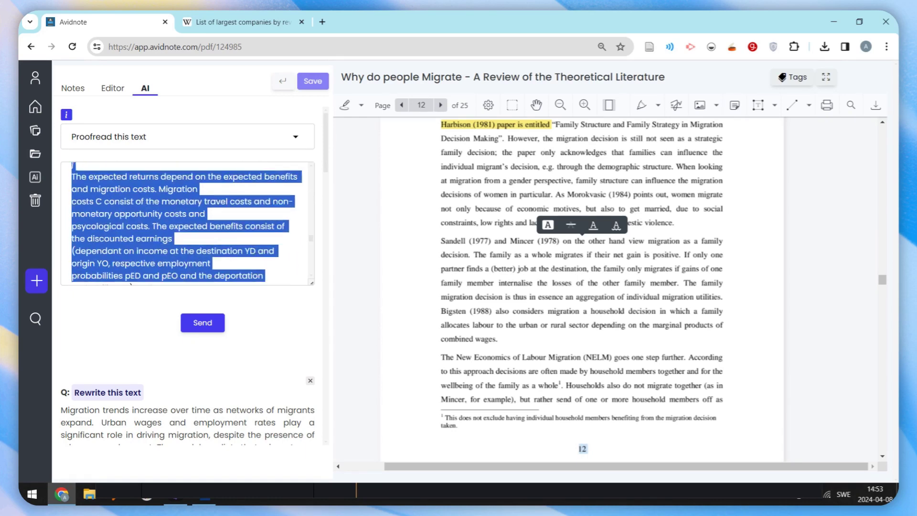
scroll(188, 267, down, 10)
scroll(187, 267, up, 20)
scroll(374, 184, up, 20)
scroll(188, 261, up, 9)
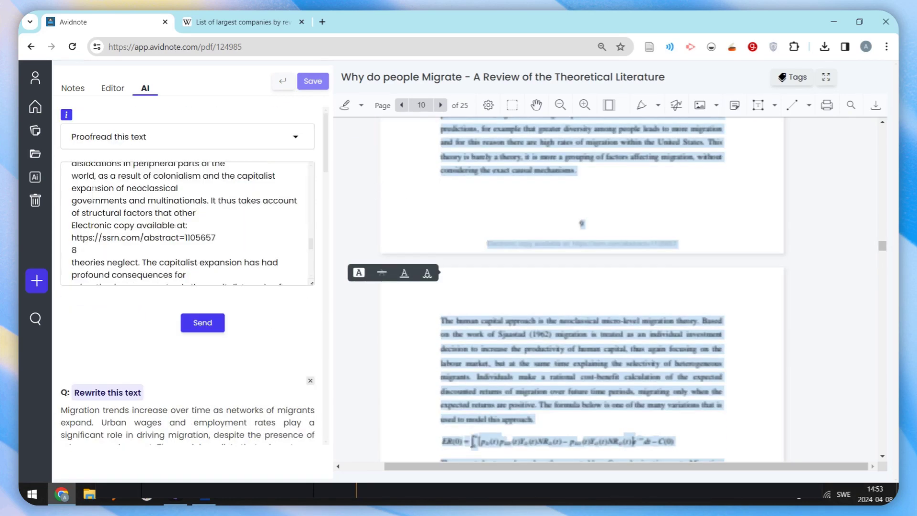
scroll(188, 239, down, 3)
scroll(389, 301, up, 5)
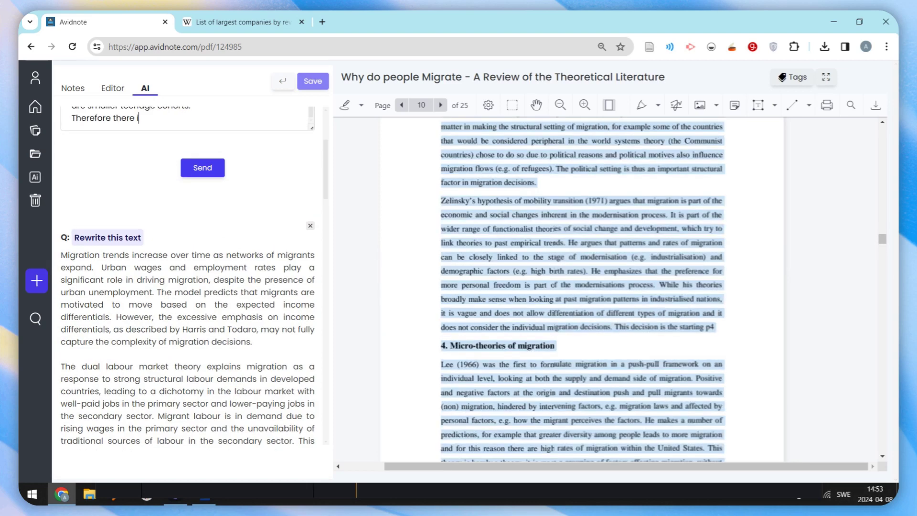
scroll(188, 224, up, 4)
drag(187, 264, 28, 179)
key(BackSpace)
drag(224, 264, 20, 178)
key(BackSpace)
key(BackSpace)
scroll(201, 239, up, 5)
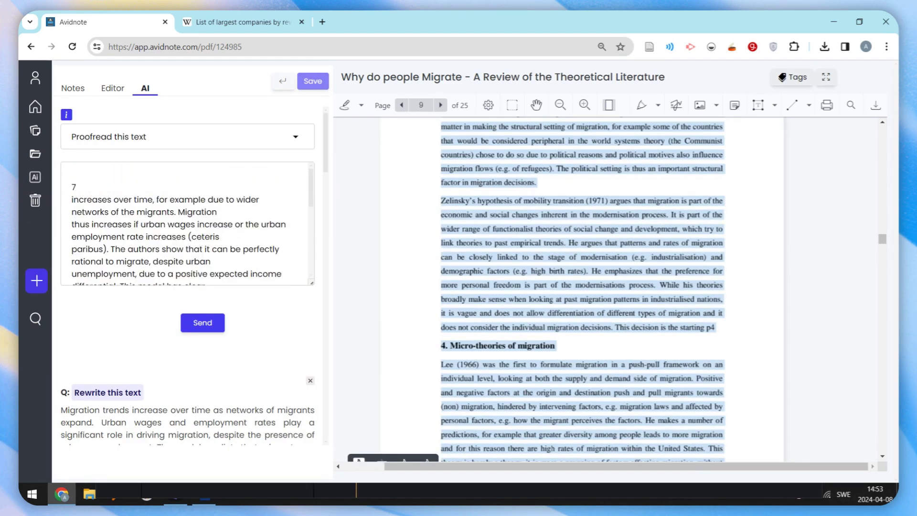
- Delete the pasted text's opening lines before "it can be perfectly rational to migrate" and send the passage for proofreading
drag(200, 250, 50, 186)
key(BackSpace)
key(Delete)
click(213, 322)
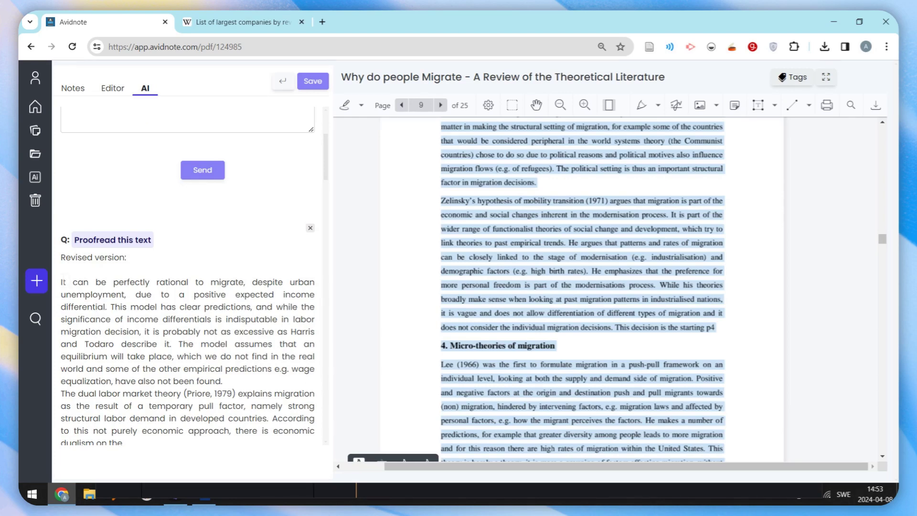
- Read the AI's revised version, corrections and suggestions, marking the suggestions paragraph
scroll(76, 289, down, 3)
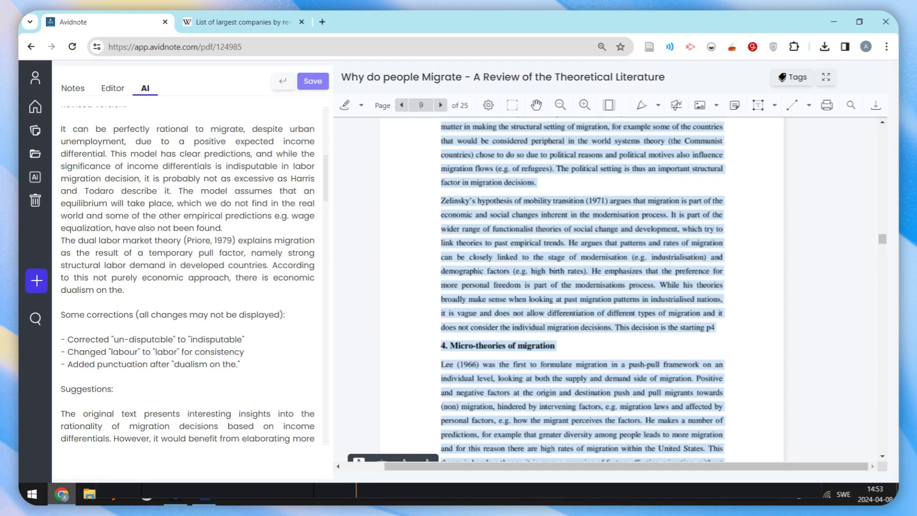
scroll(129, 306, up, 4)
scroll(129, 305, down, 8)
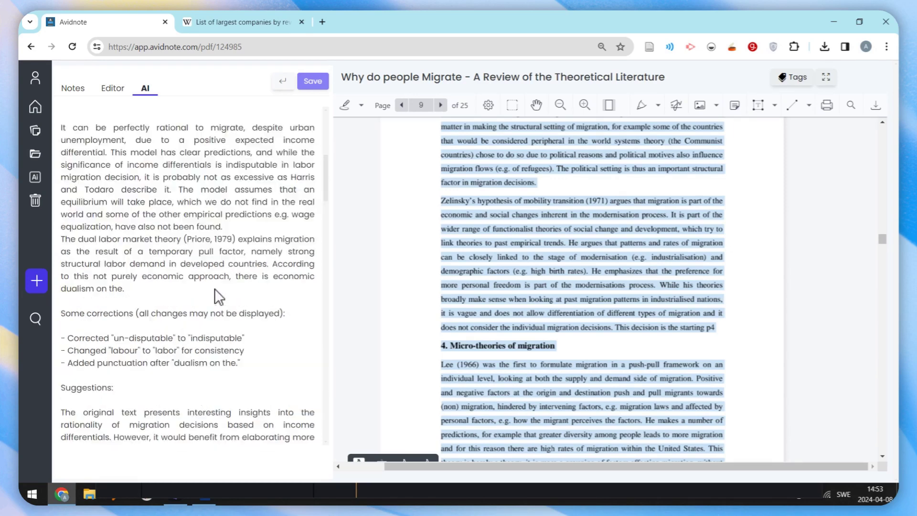
scroll(66, 322, up, 4)
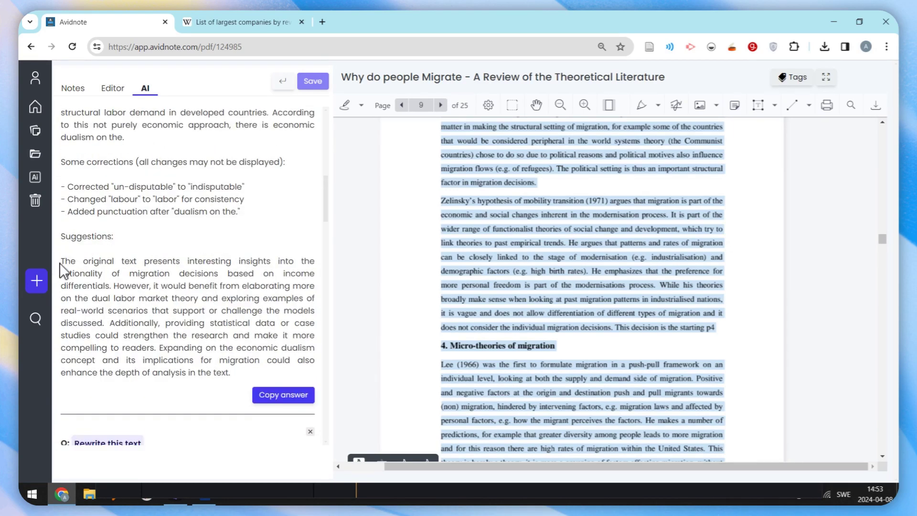
drag(60, 264, 231, 372)
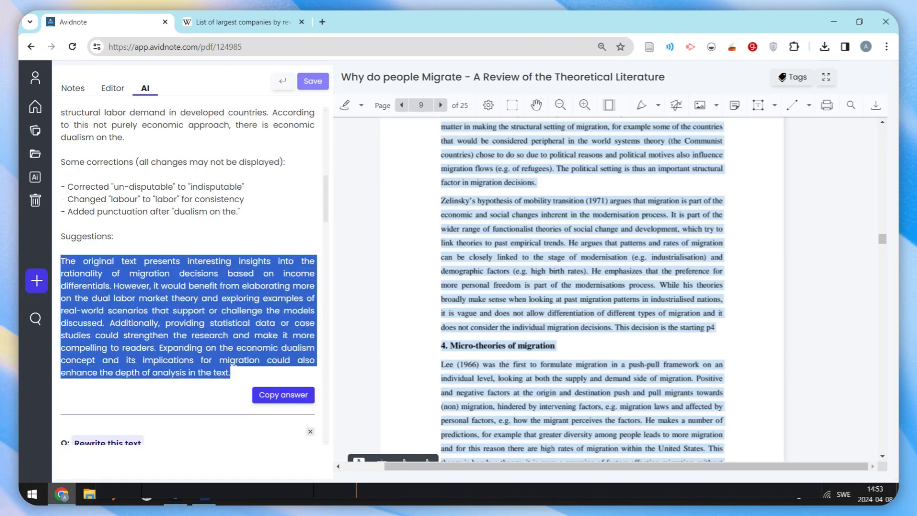
click(423, 238)
scroll(423, 238, down, 6)
scroll(186, 286, up, 6)
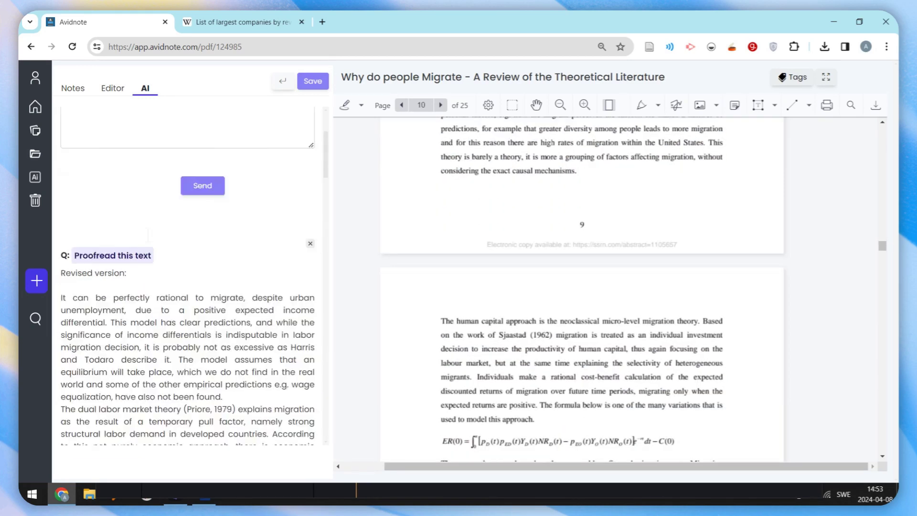
- Send the AI the full-document question "Summarize this document"
scroll(134, 154, up, 3)
click(131, 136)
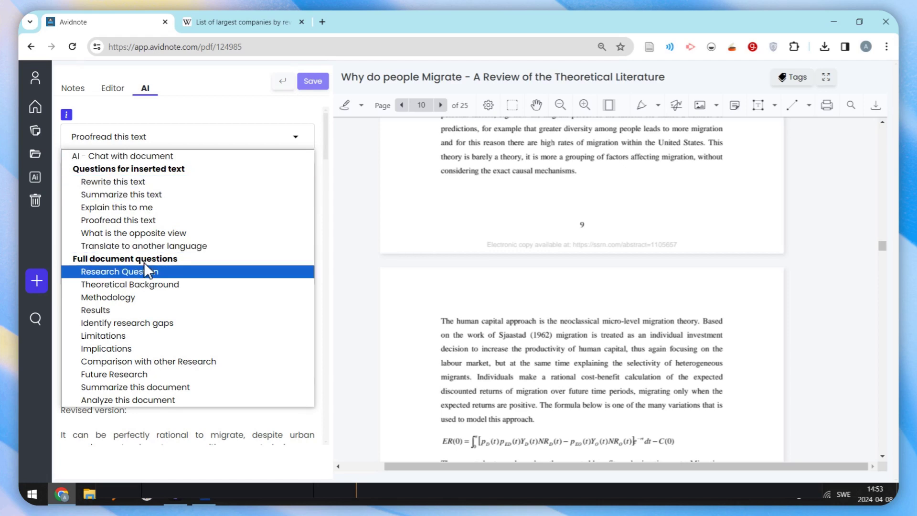
click(143, 392)
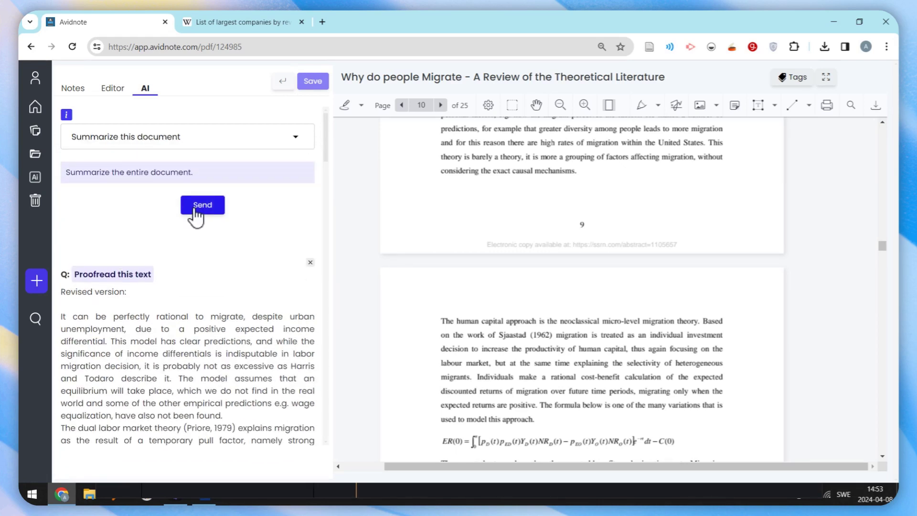
click(195, 208)
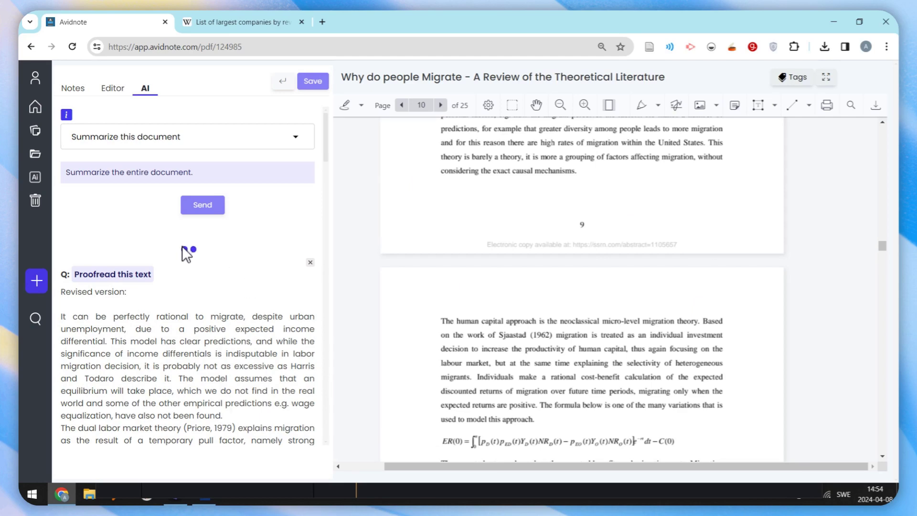
- Read the AI's short summary, detailed summary, text analysis and key quotes, marking the summary passages
scroll(188, 310, down, 3)
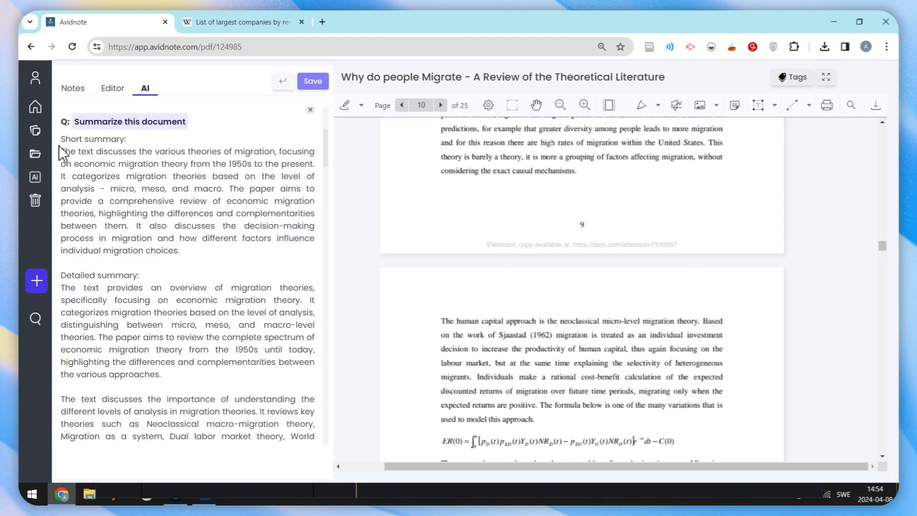
drag(61, 150, 180, 249)
drag(76, 227, 263, 375)
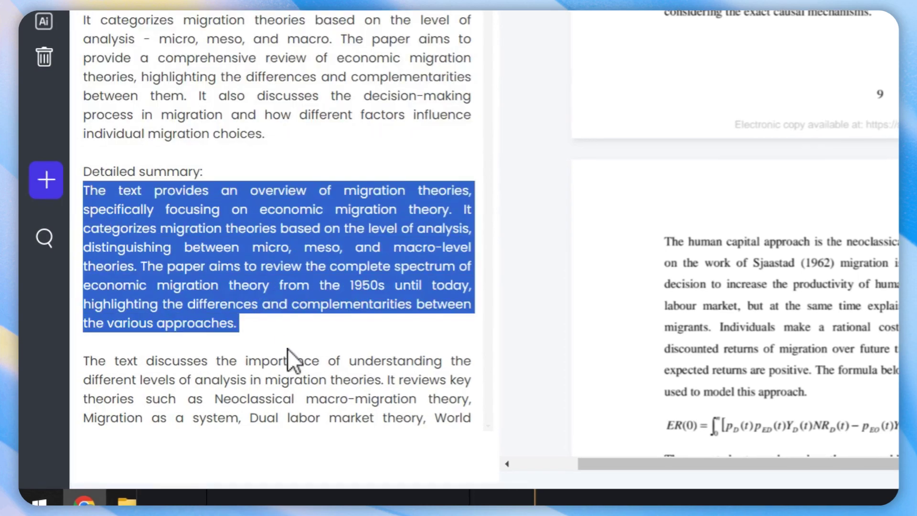
scroll(263, 316, down, 10)
drag(84, 101, 270, 235)
click(270, 235)
scroll(162, 289, down, 5)
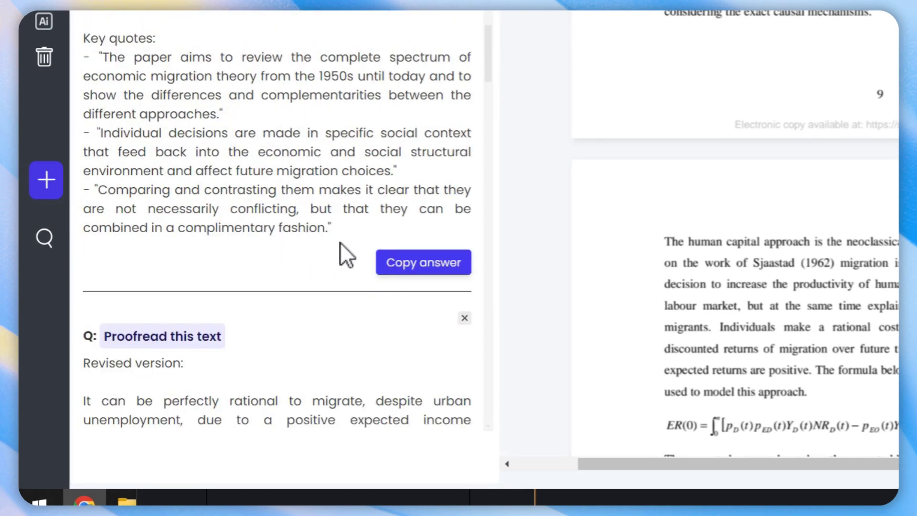
scroll(231, 202, up, 10)
scroll(230, 202, down, 5)
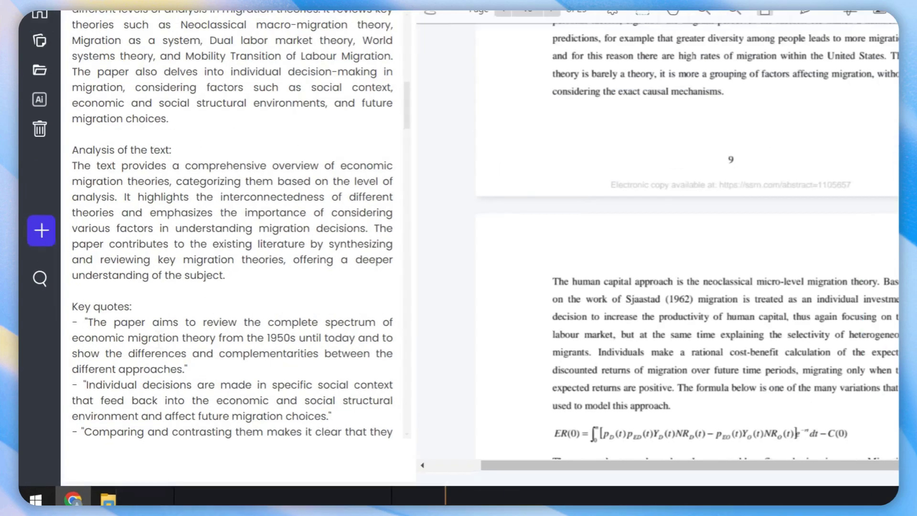
scroll(134, 191, up, 10)
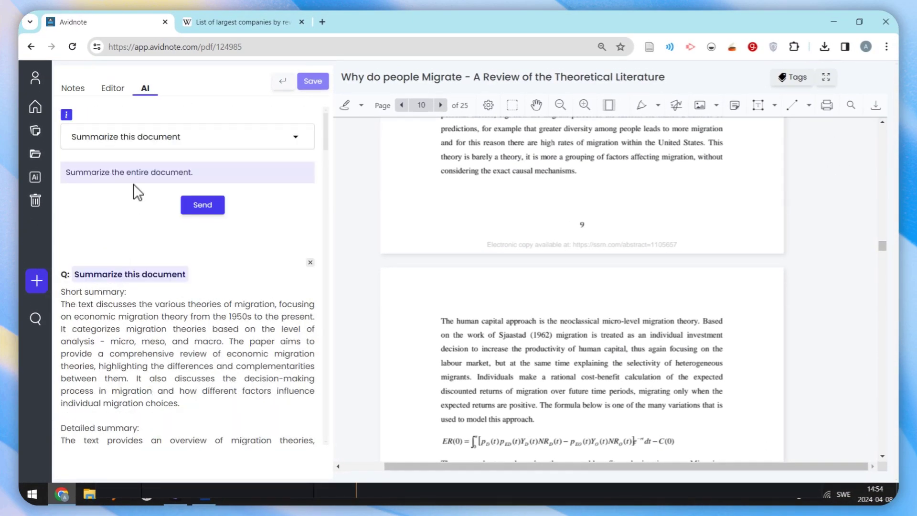
- Ask the AI for the paper's key findings with the full-document question "Results"
click(138, 137)
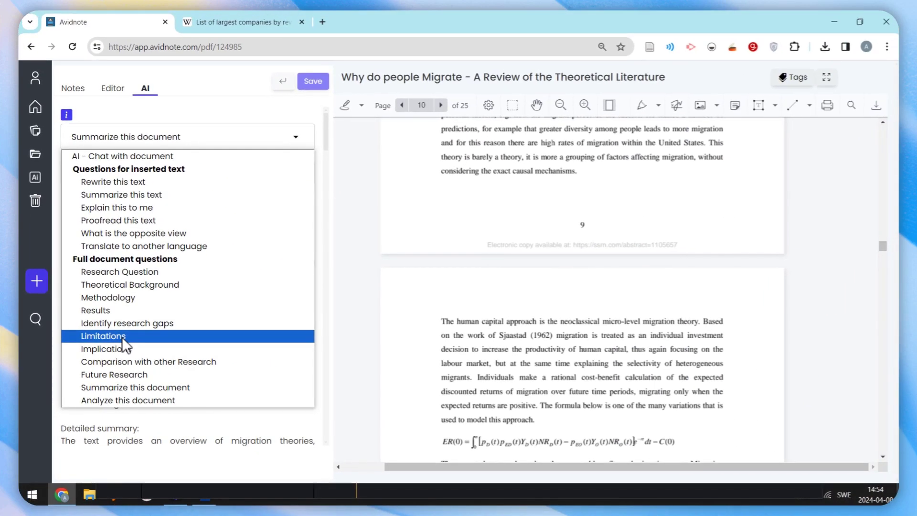
click(96, 310)
click(197, 205)
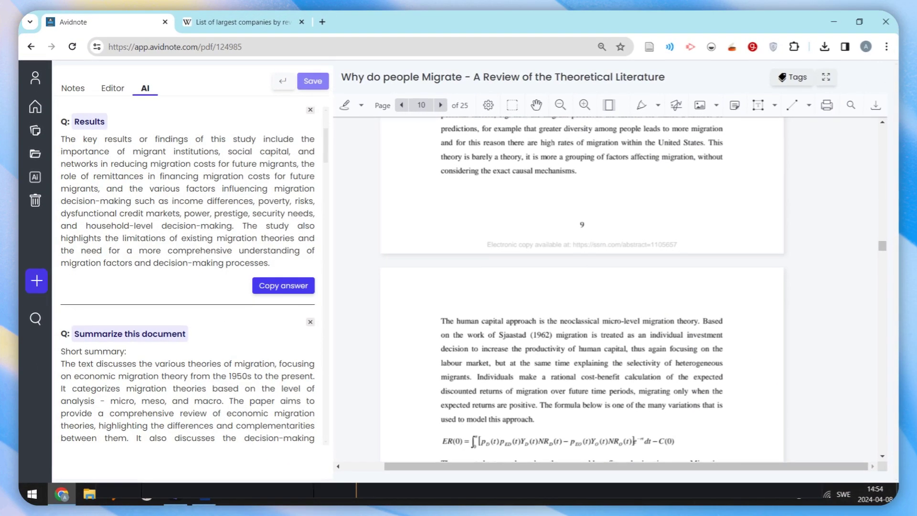
- Read the AI's answer to the "Results" question, marking its whole text
drag(61, 138, 280, 271)
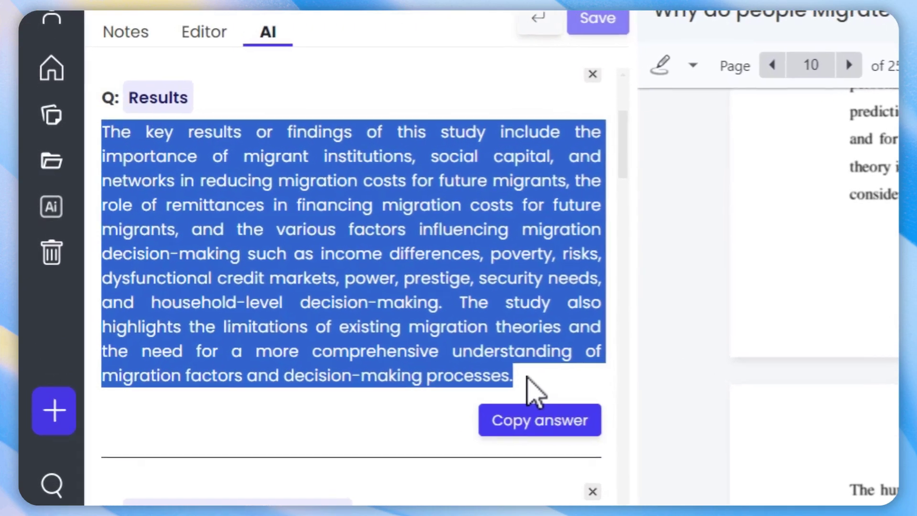
scroll(535, 391, up, 5)
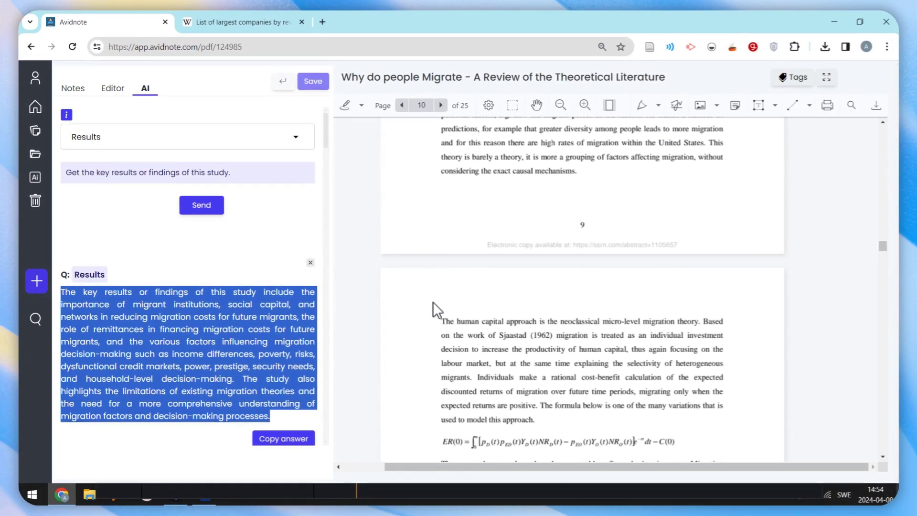
click(752, 484)
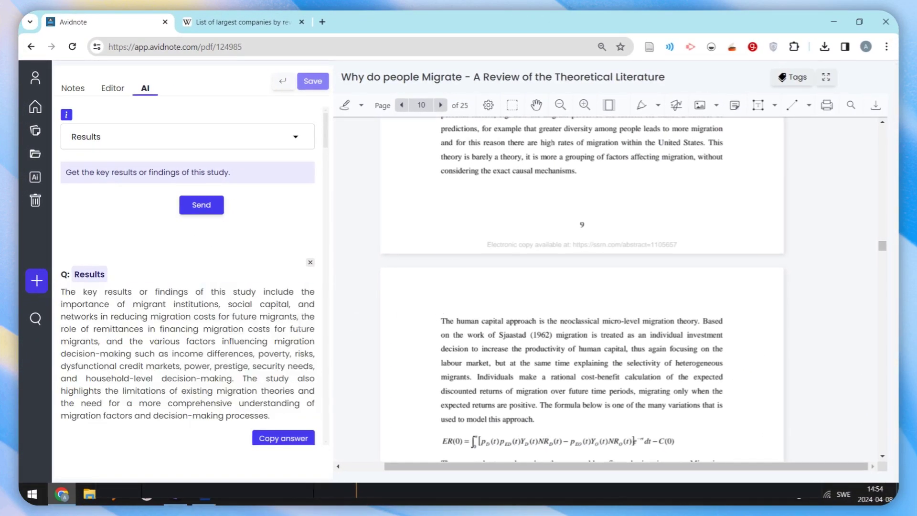
- Return to the second note in the editor and save the tag "economy" on the paper
click(106, 90)
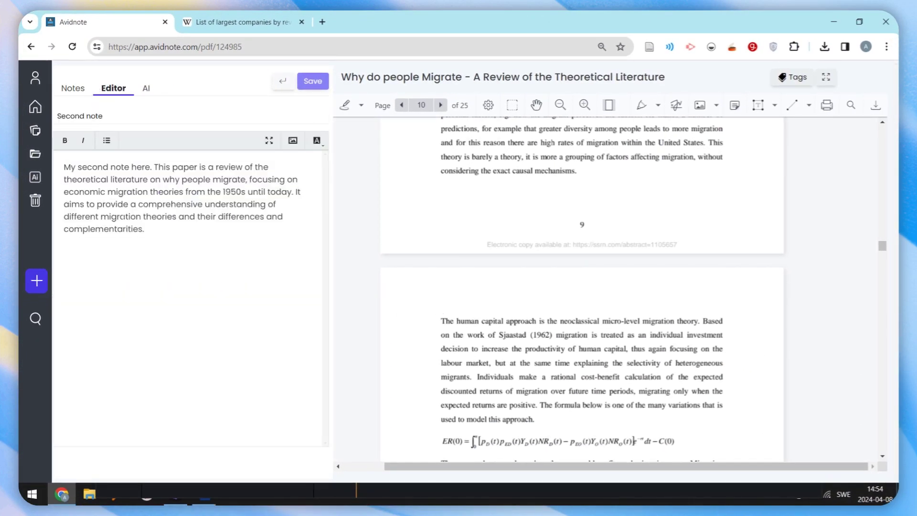
drag(508, 144, 538, 170)
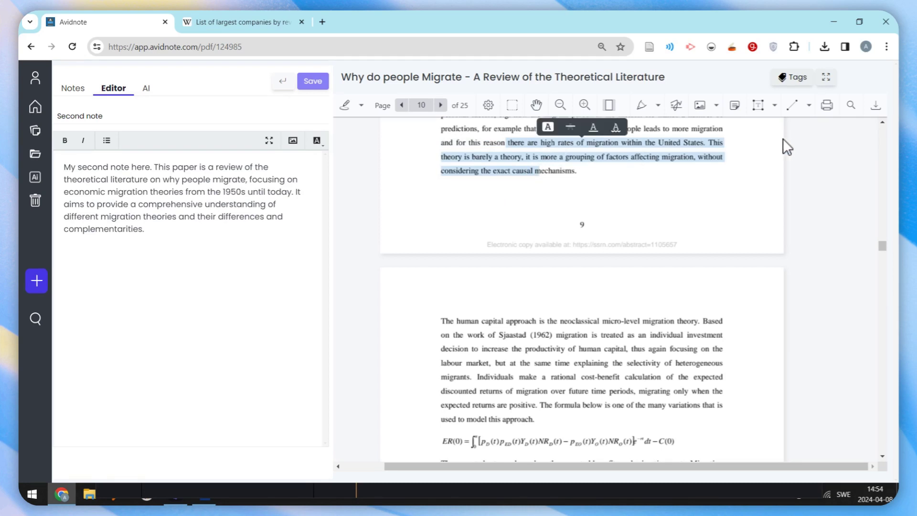
click(793, 81)
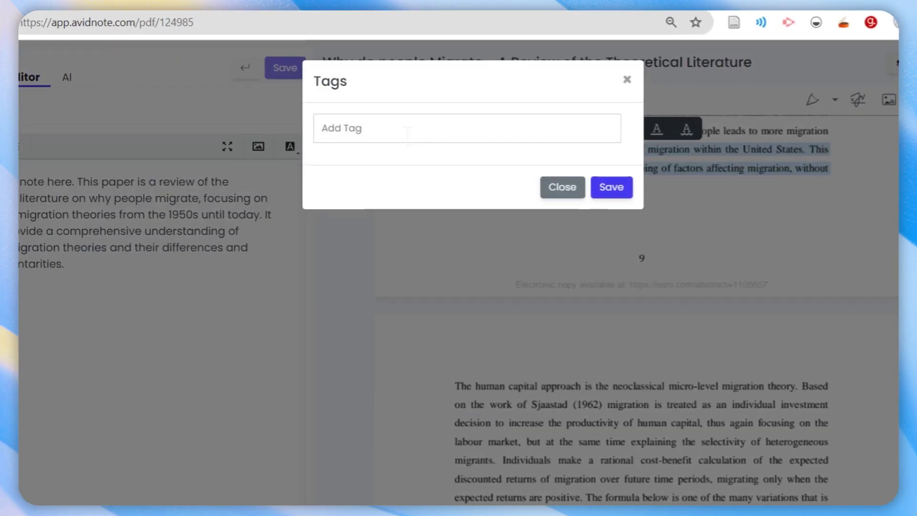
text(economy)
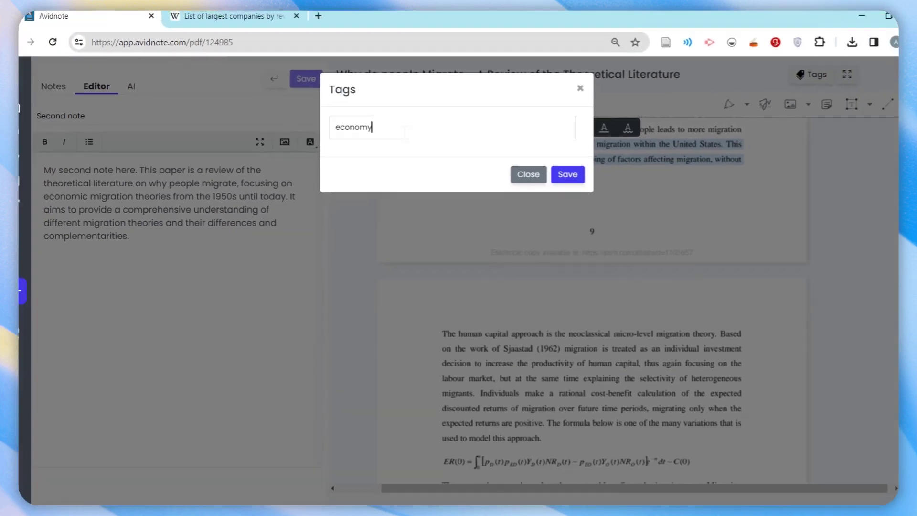
key(Return)
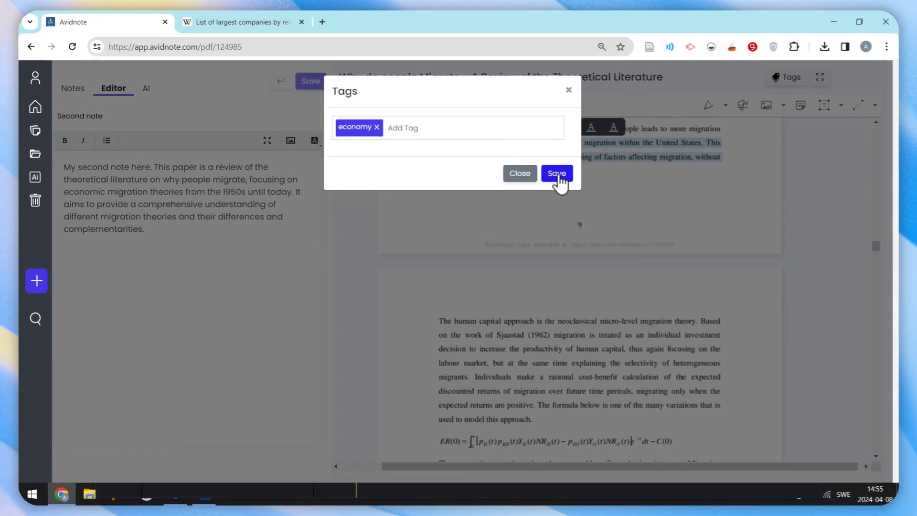
click(558, 176)
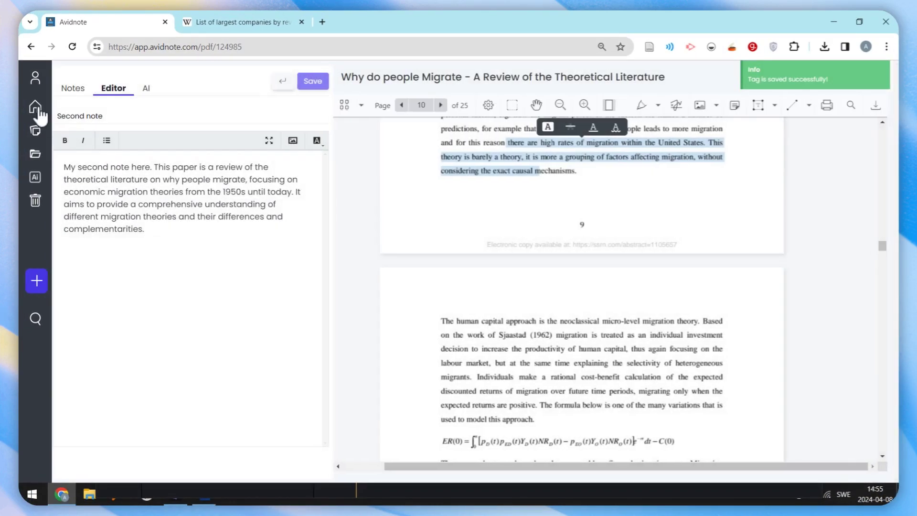
- Browse the list of all papers and expand the "Second note" and "Intro" notes of the newly added migration paper
click(36, 110)
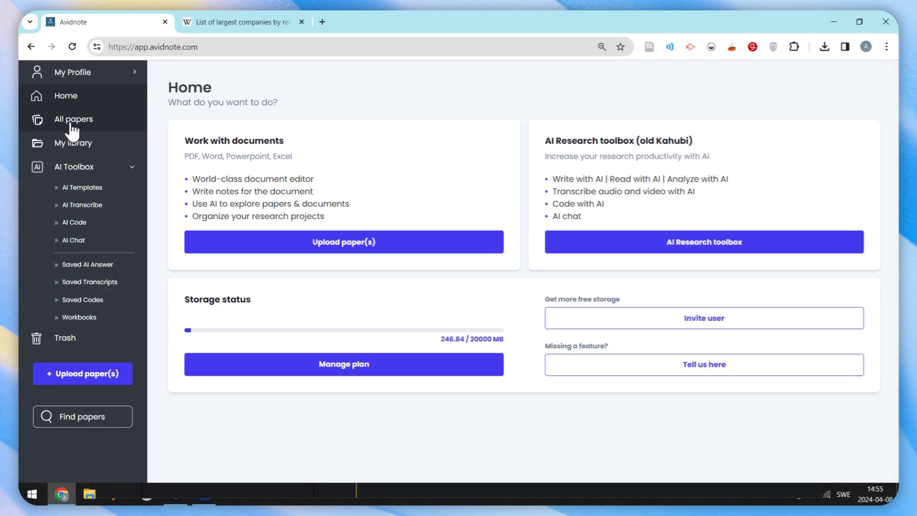
click(72, 125)
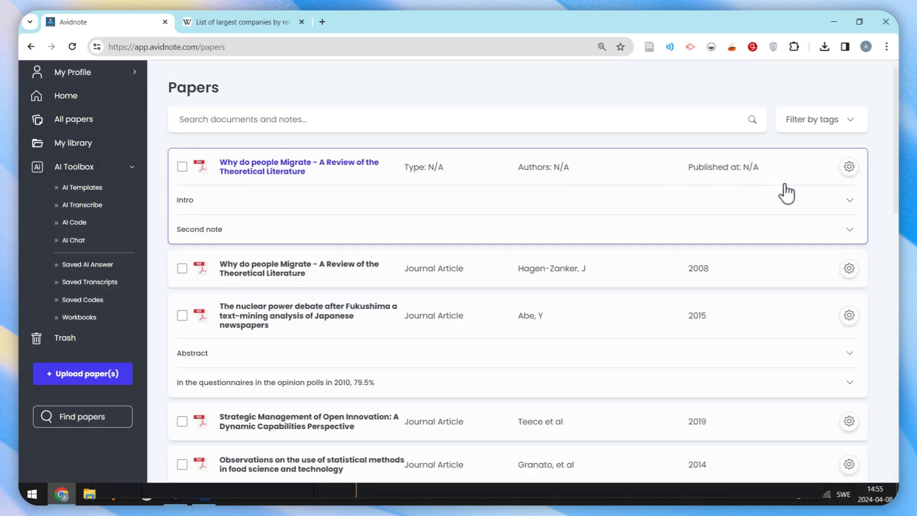
scroll(410, 210, down, 3)
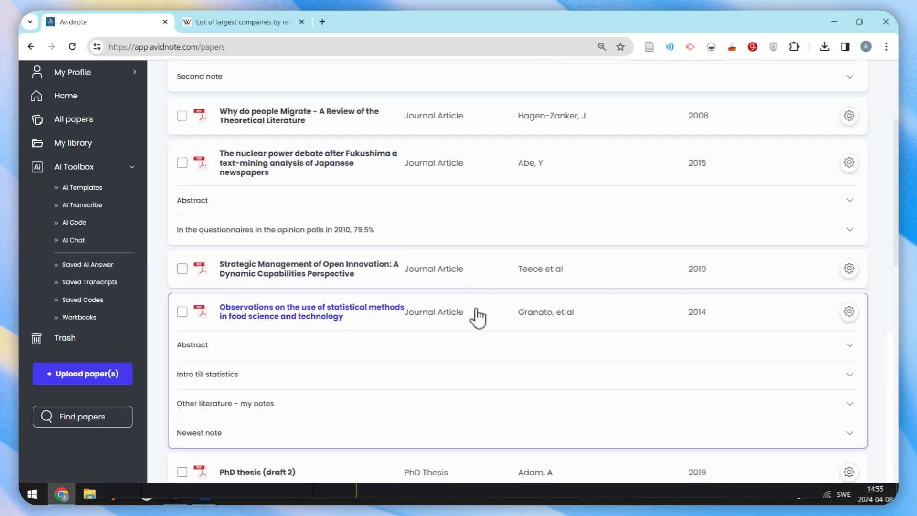
scroll(477, 317, up, 3)
click(850, 229)
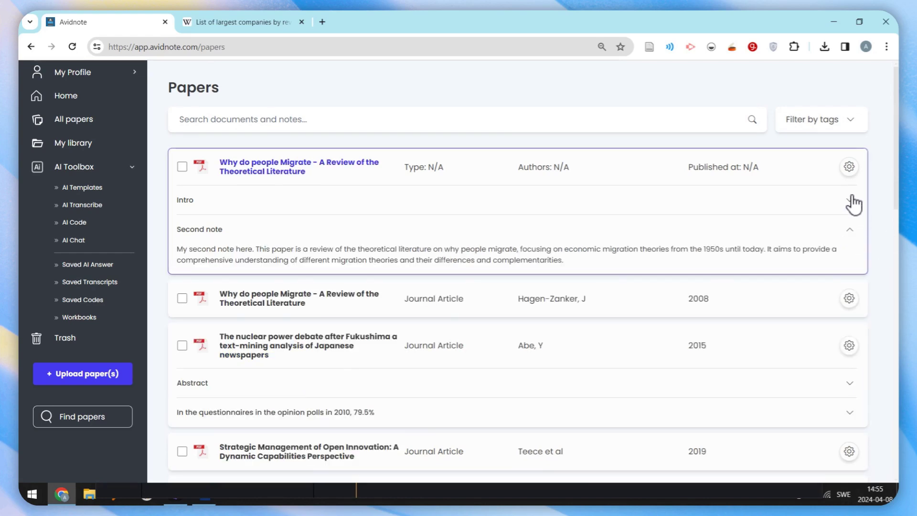
click(851, 201)
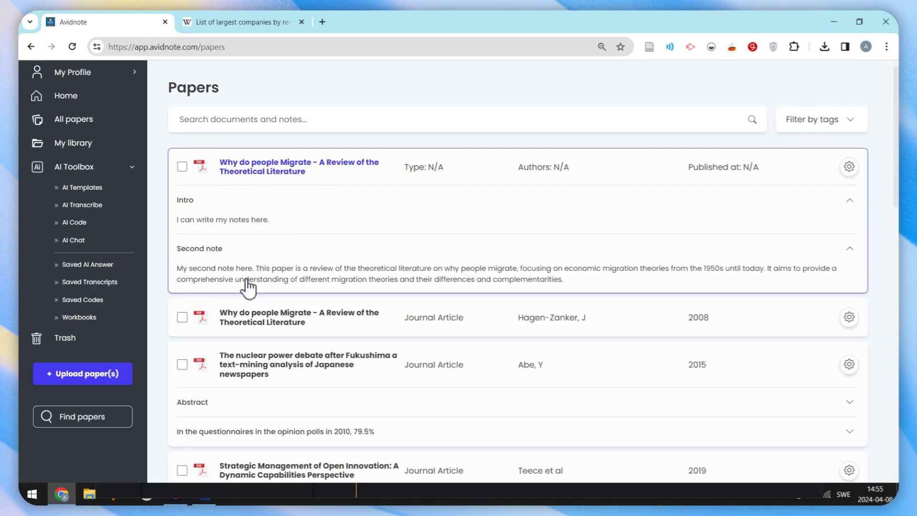
- Filter the papers by the tag "economy" to view the tagged paper, and remove the filter again
click(843, 127)
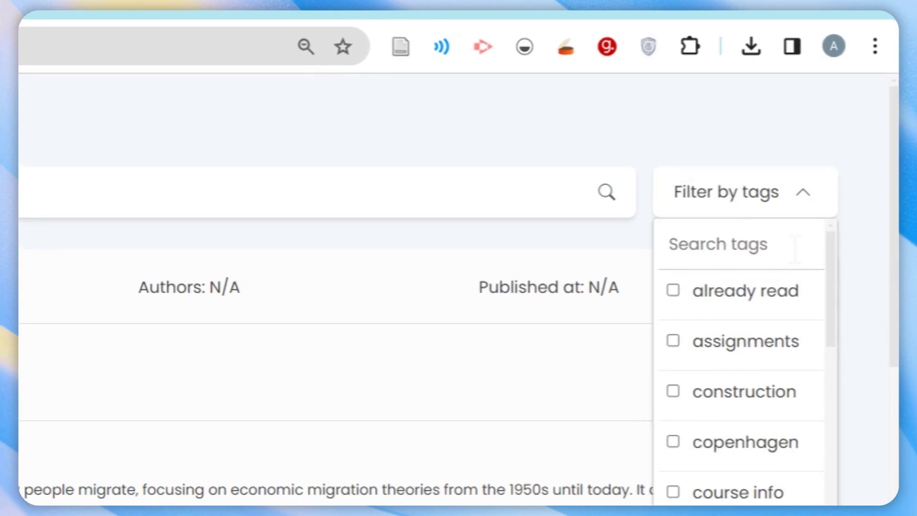
text(ec)
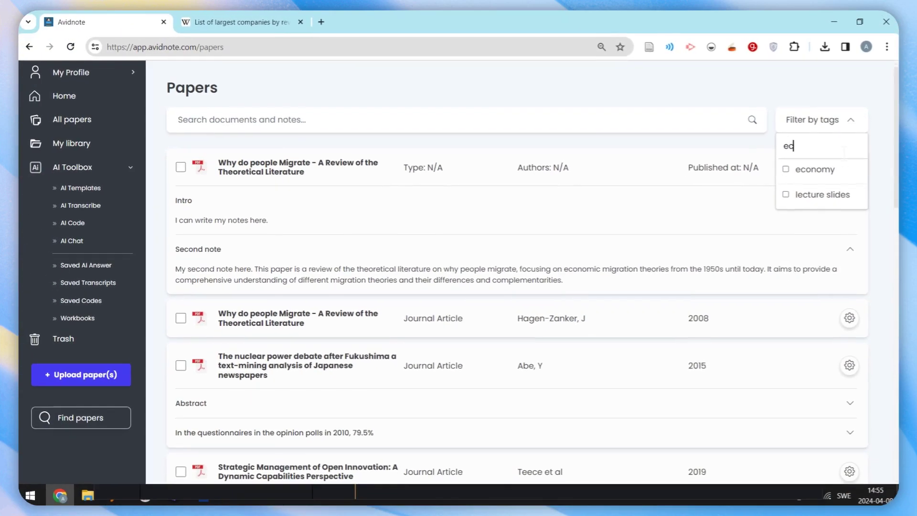
click(785, 169)
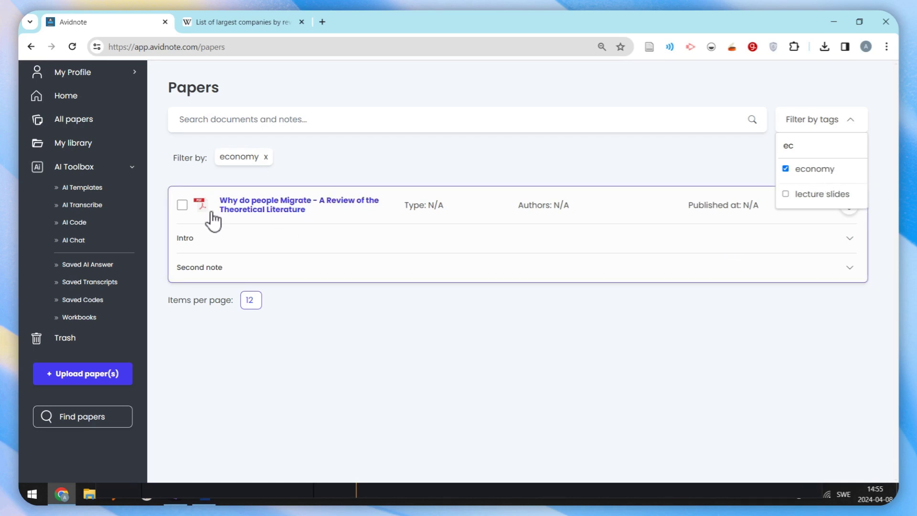
click(786, 168)
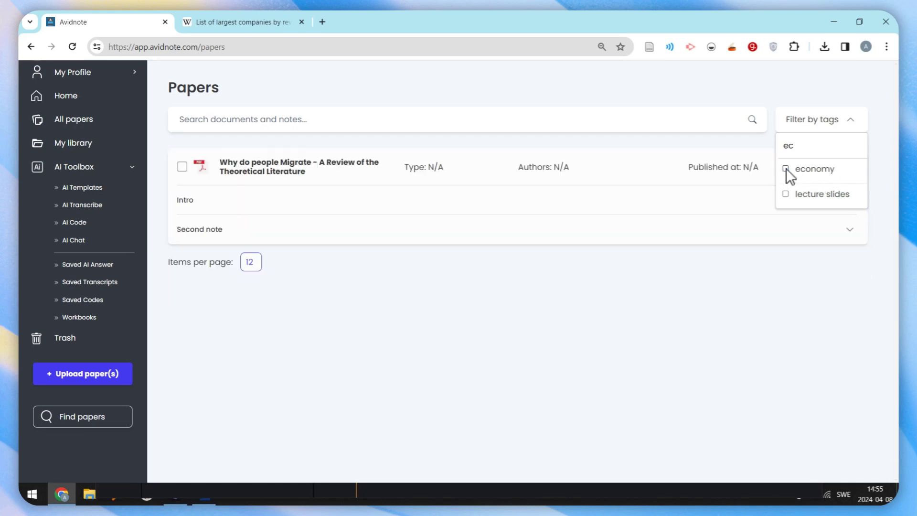
click(812, 123)
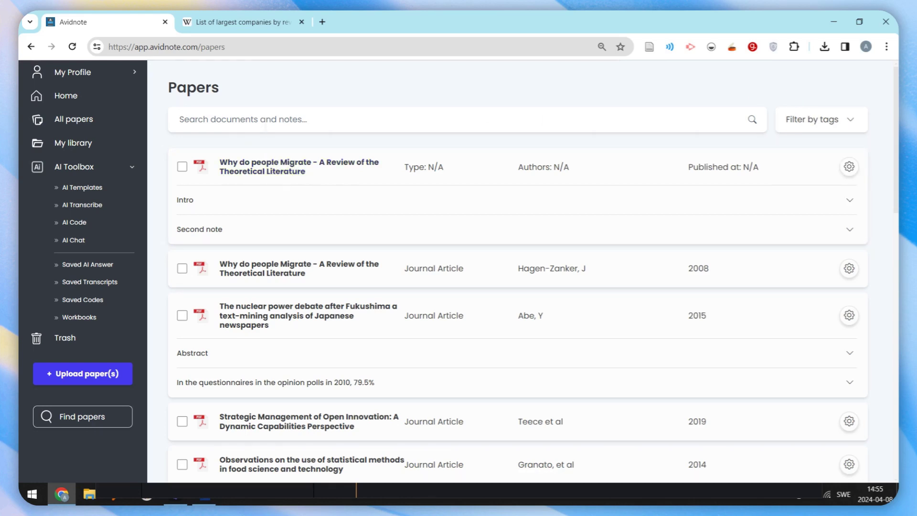
- Search the papers and notes for "management", review the highlighted matches, and clear the search
click(263, 121)
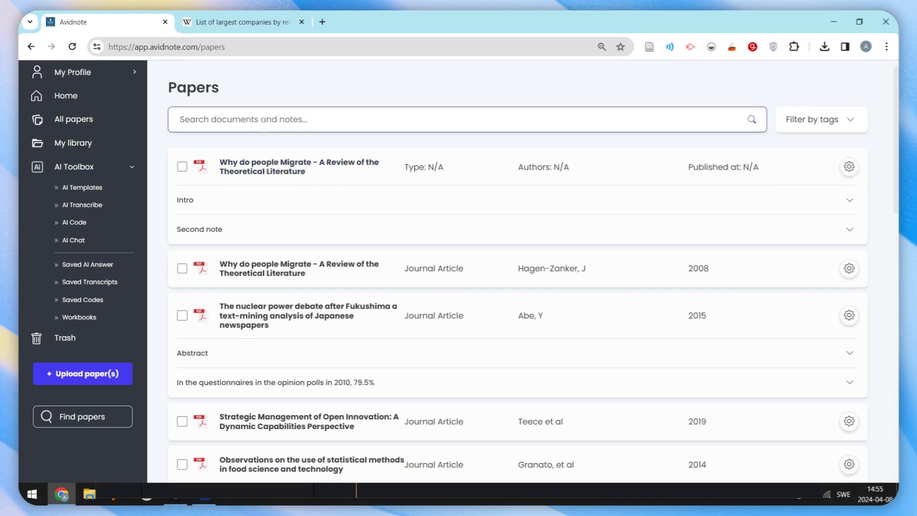
text(management)
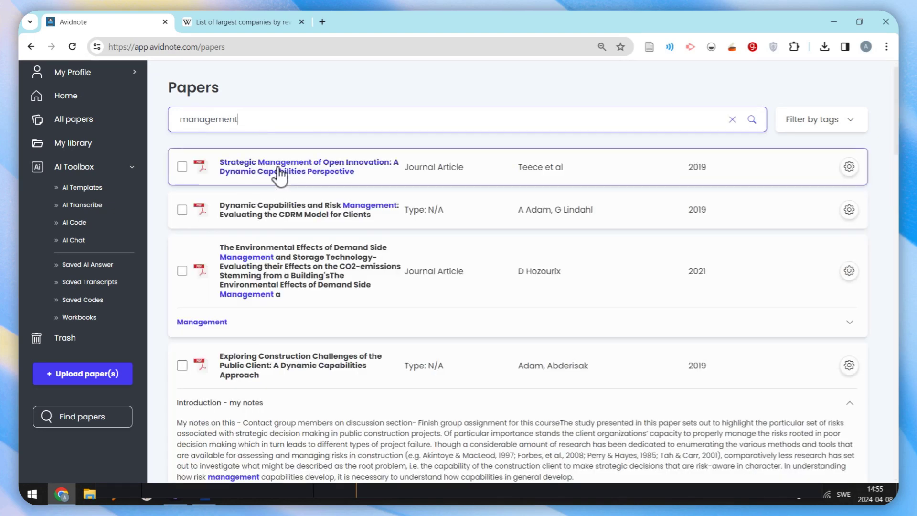
scroll(287, 324, down, 3)
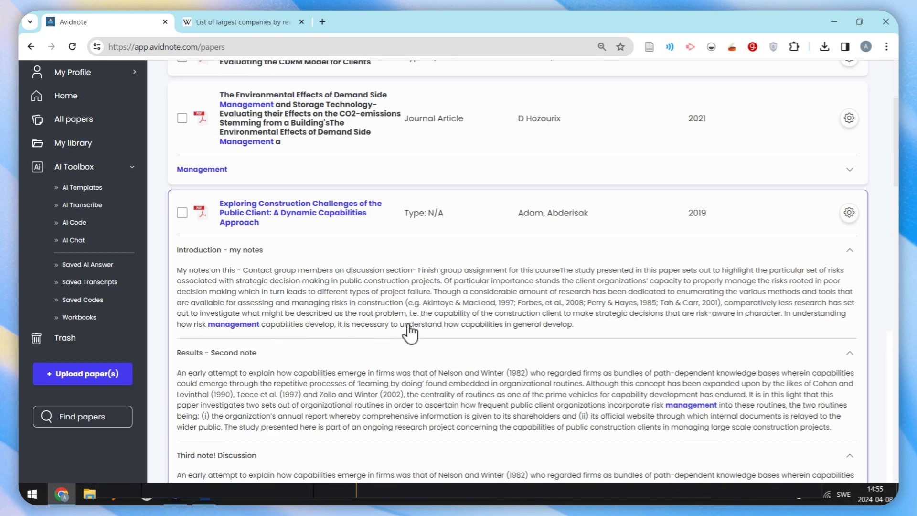
scroll(416, 332, down, 9)
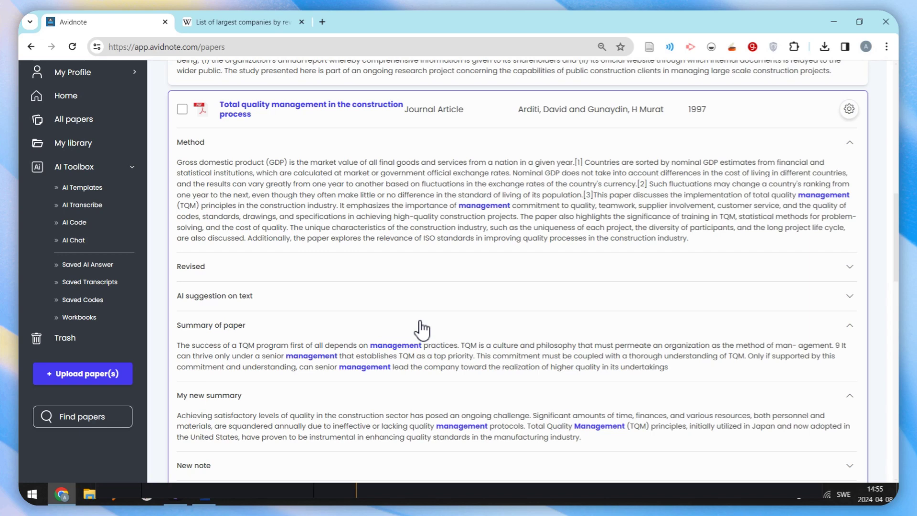
scroll(421, 325, up, 15)
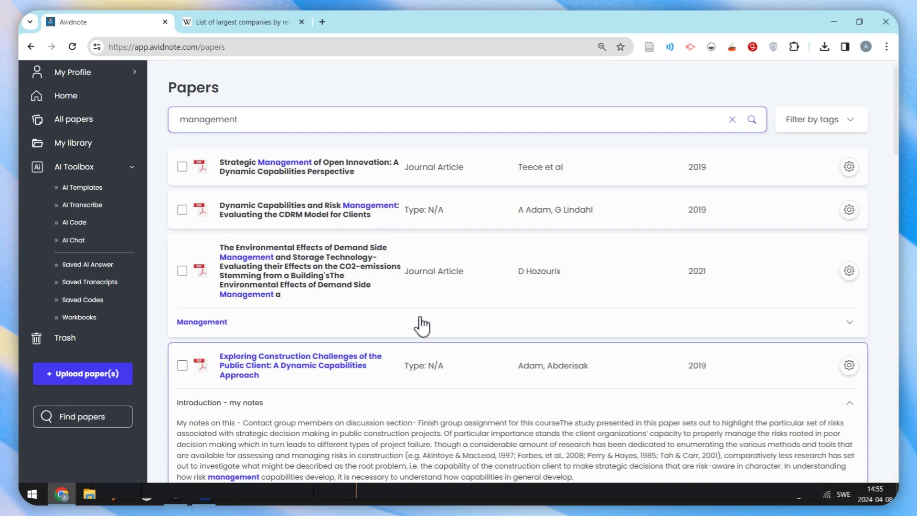
click(733, 121)
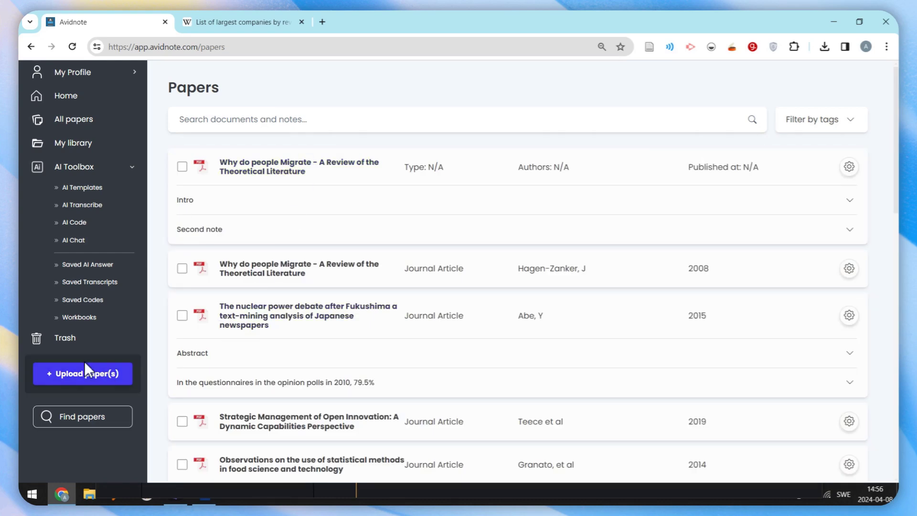
- Open the library and view the destination folders offered for uploading papers, leaving without uploading anything
click(95, 141)
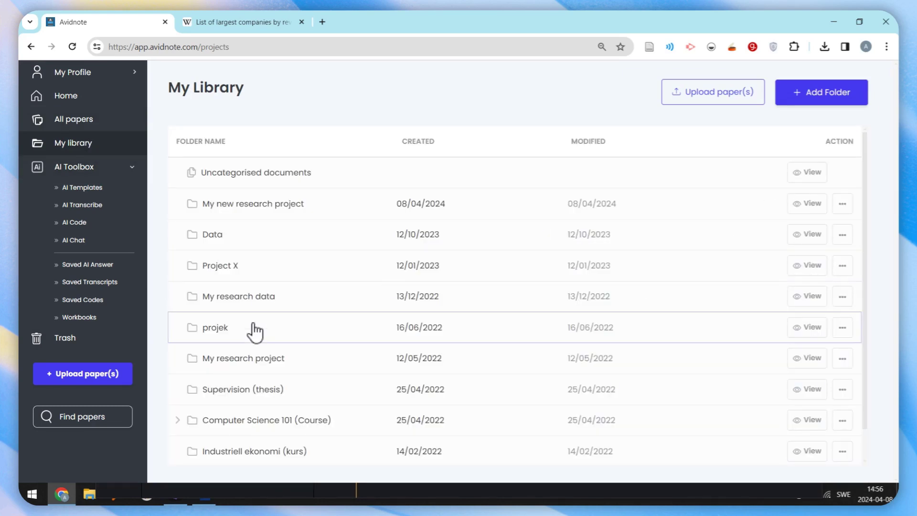
click(727, 100)
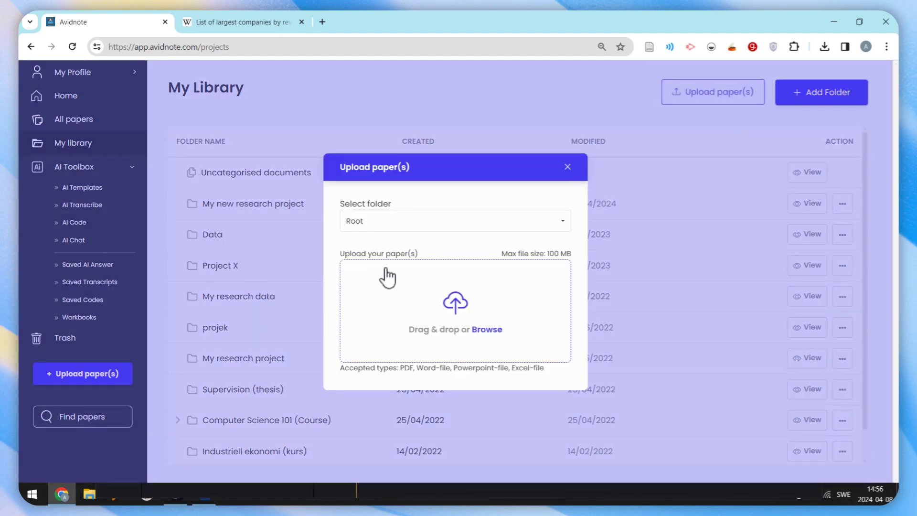
click(379, 223)
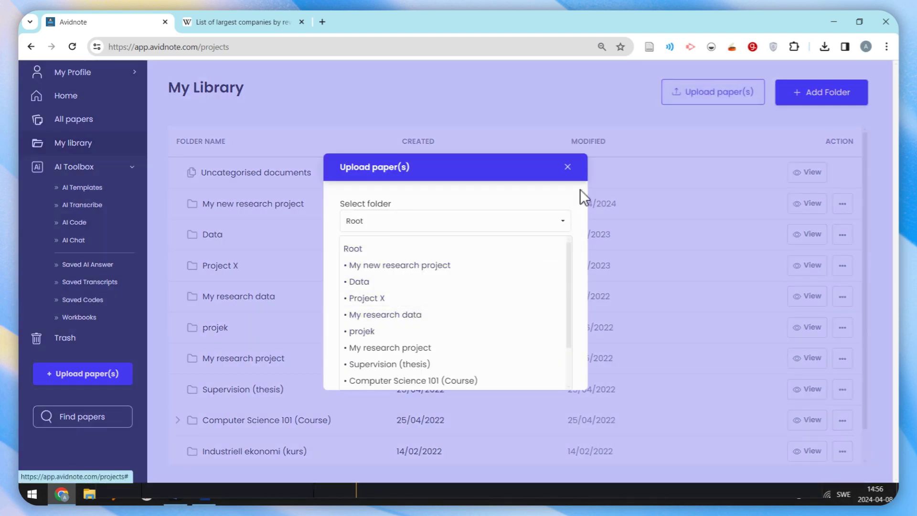
click(568, 167)
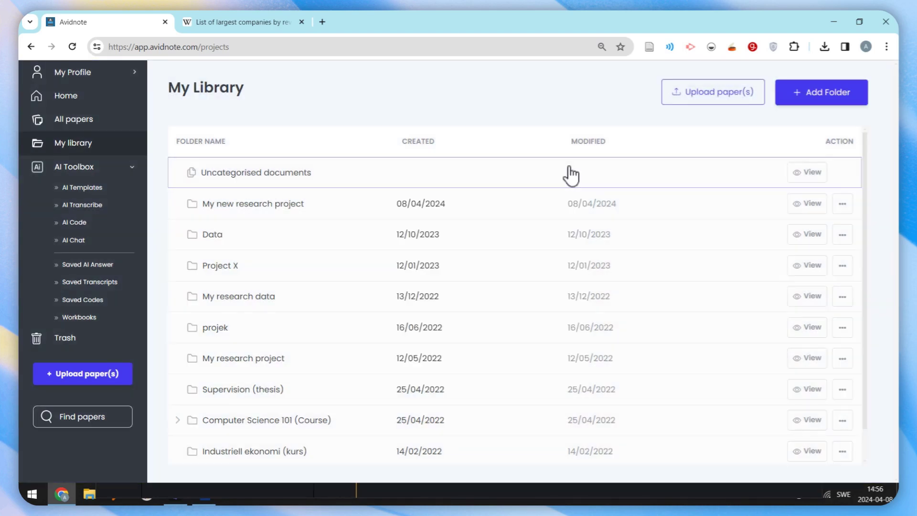
- Check the setting for adding documents from a database search in the advanced profile settings, and return to the home page
click(134, 74)
click(87, 122)
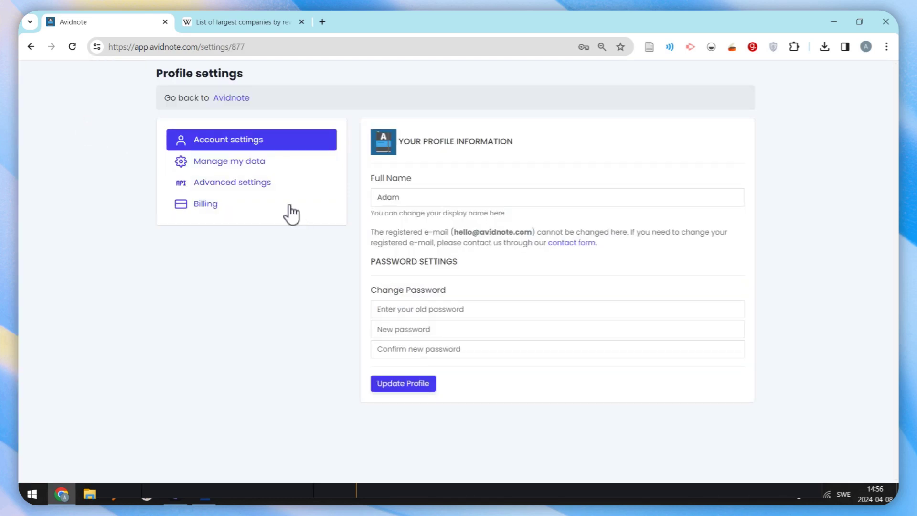
click(255, 191)
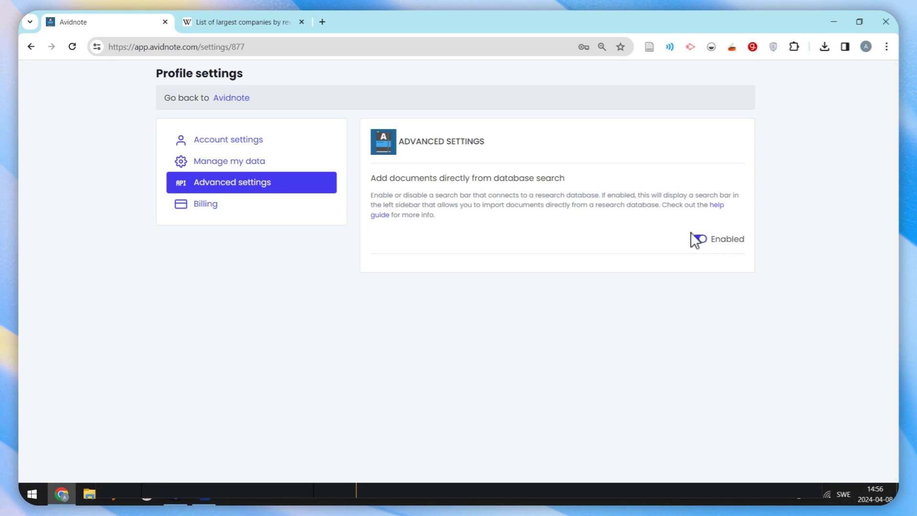
click(231, 98)
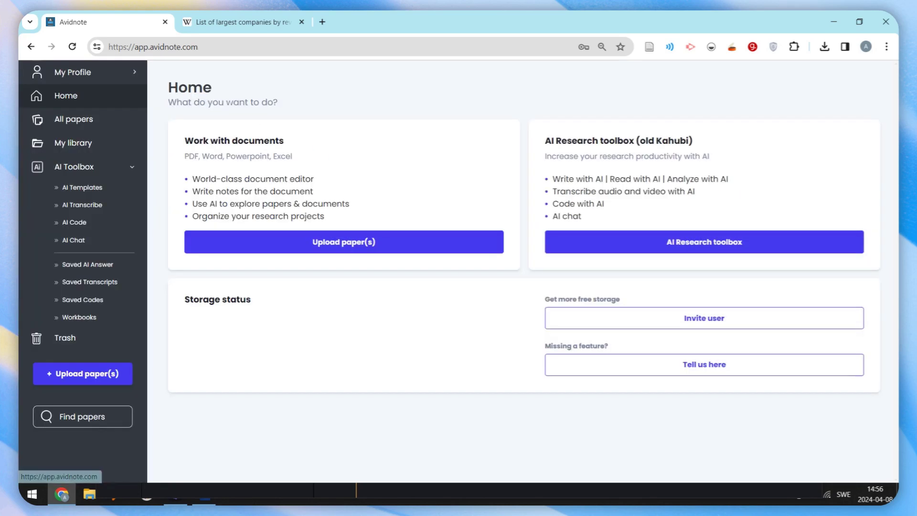
- Search the online research database for "marie curie" and import the PDF of "The life and legacy of Marie Curie."
click(86, 413)
text(marie curie)
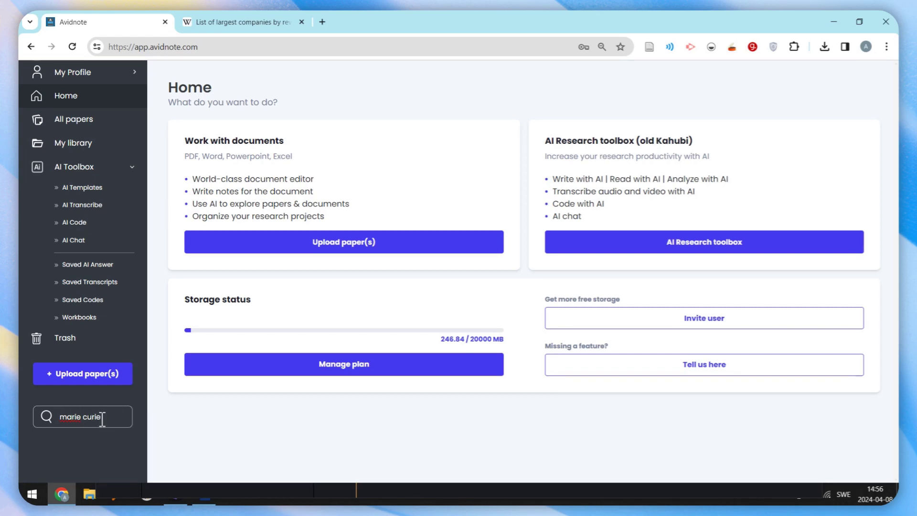
key(Return)
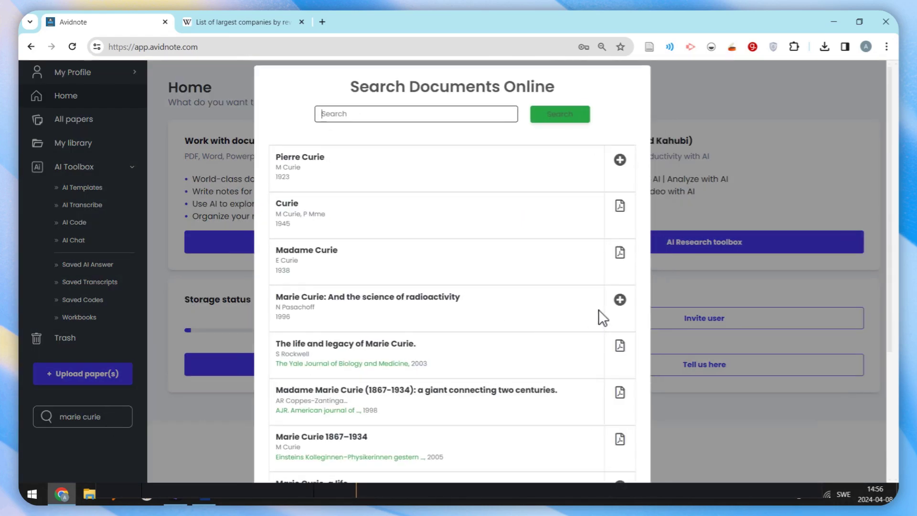
scroll(597, 313, down, 3)
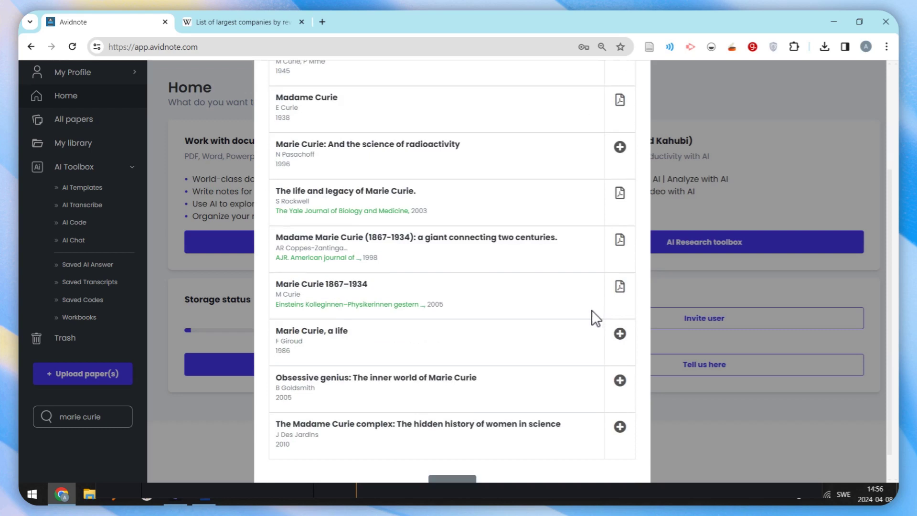
click(622, 197)
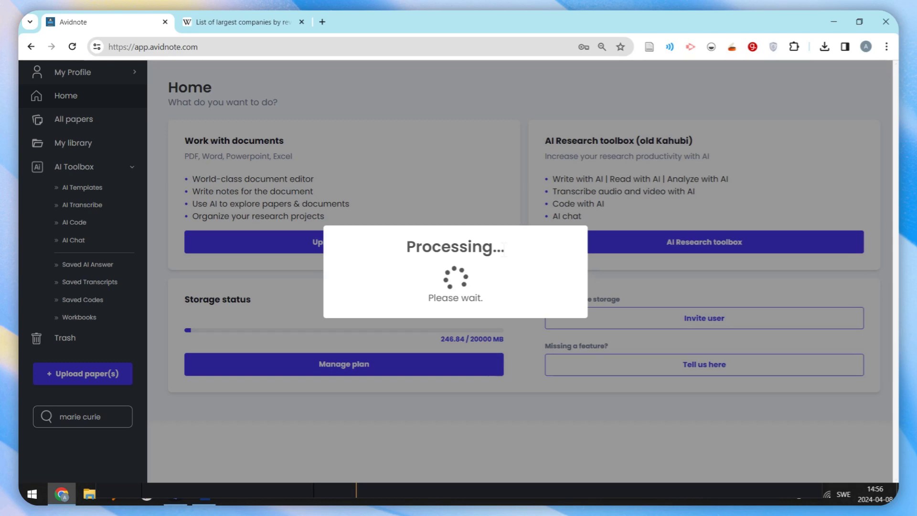
click(457, 337)
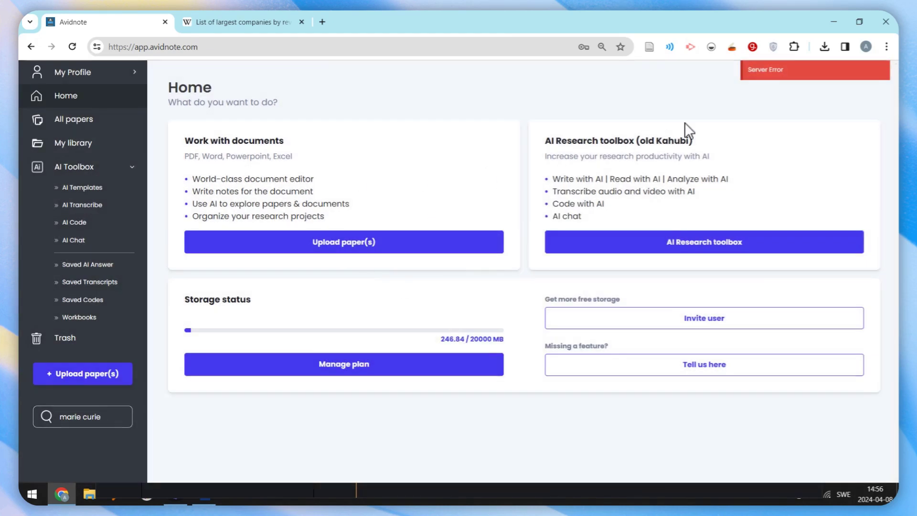
- Open the imported Marie Curie paper from the list of all papers and view its available AI questions
click(79, 120)
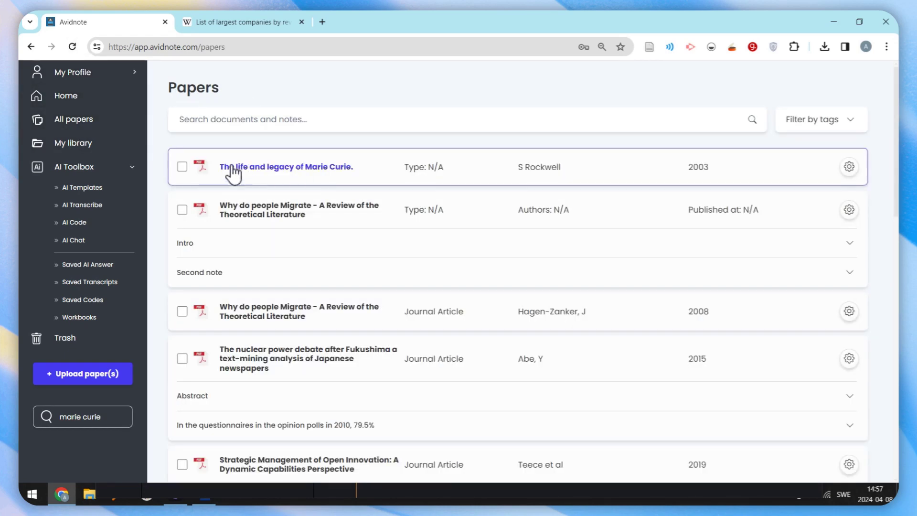
click(277, 167)
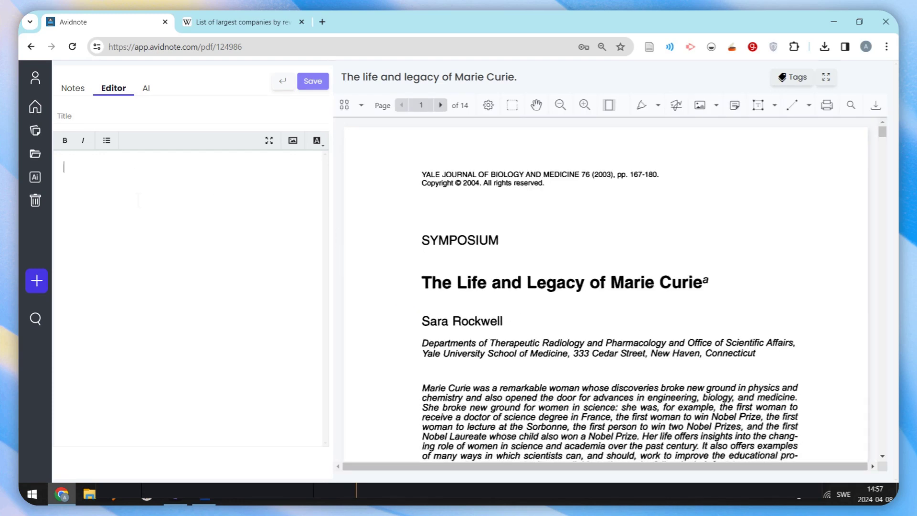
click(146, 89)
click(148, 243)
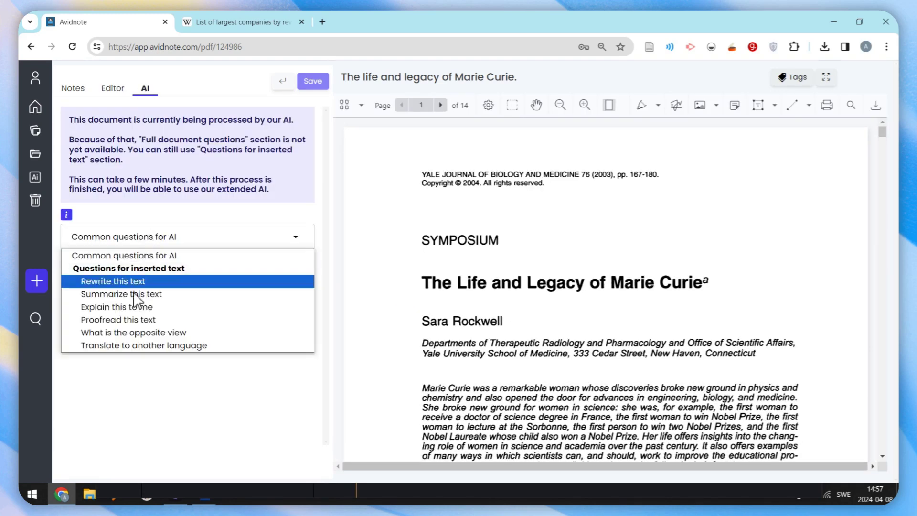
click(159, 406)
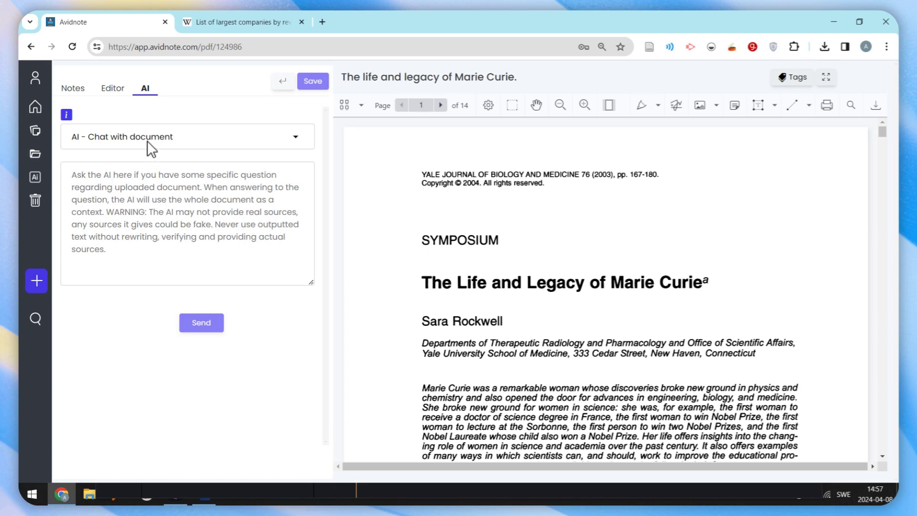
- Transcribe the audio file Interview-with-Robert-Oppenheimer-small-size from the Demo folder with AI Transcribe, using automatic language detection
click(35, 108)
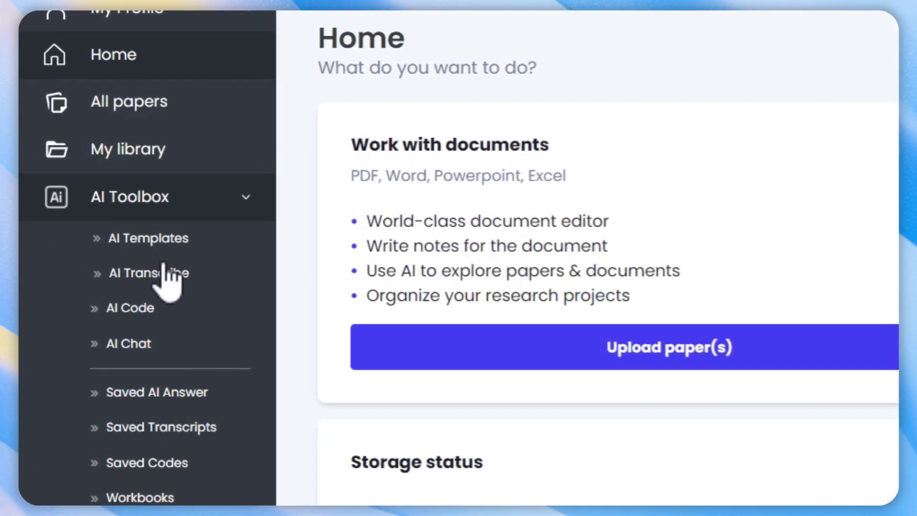
click(175, 281)
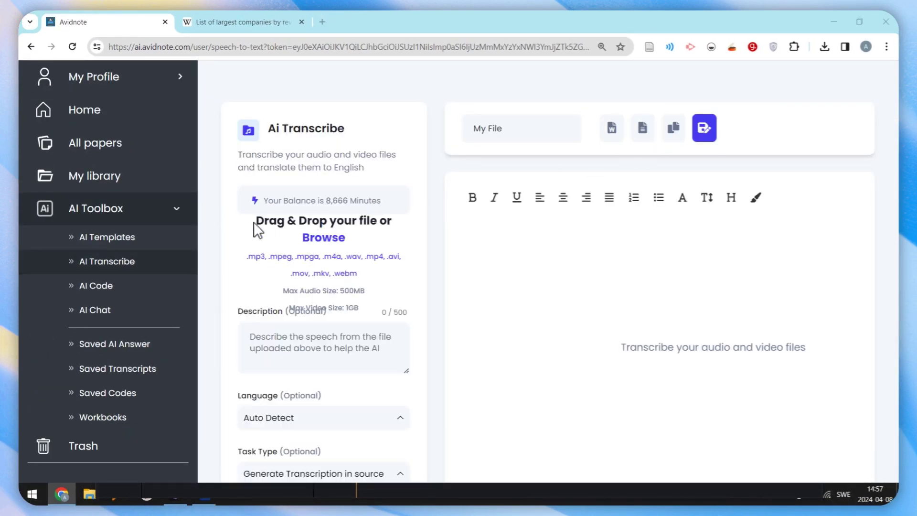
click(254, 222)
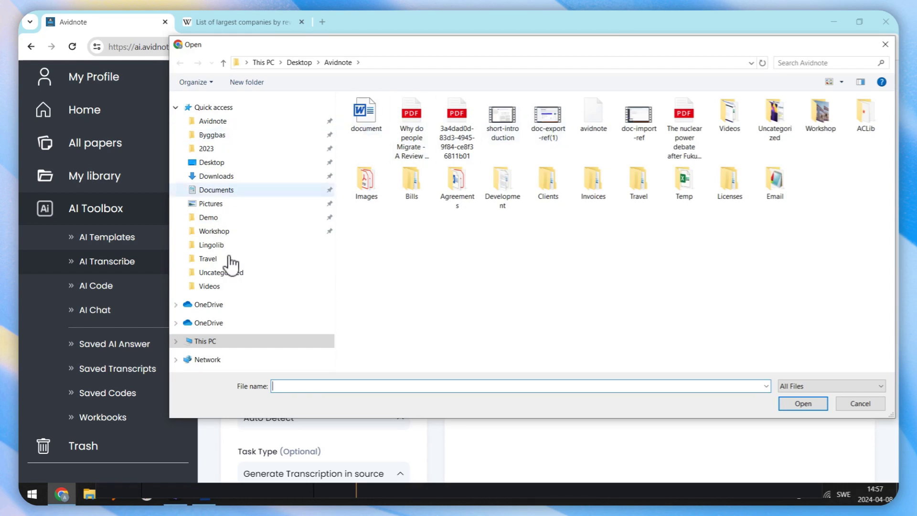
click(213, 218)
click(406, 178)
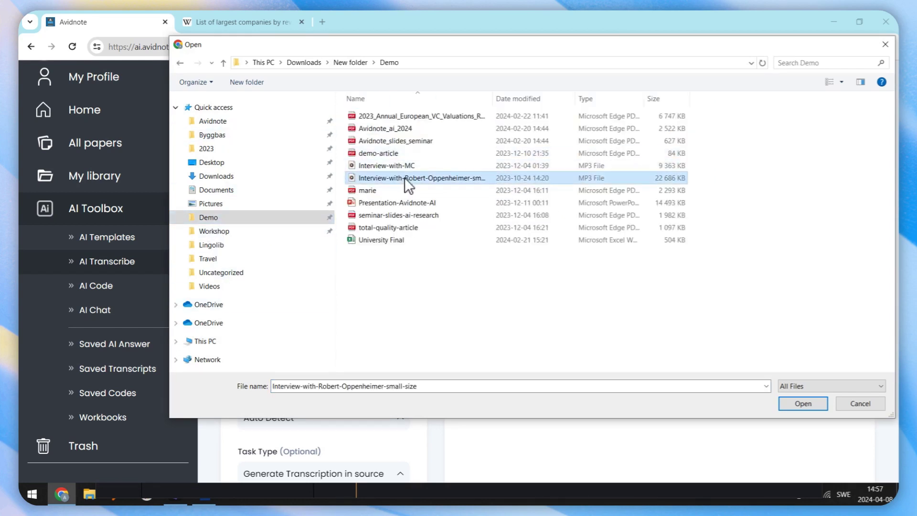
click(807, 405)
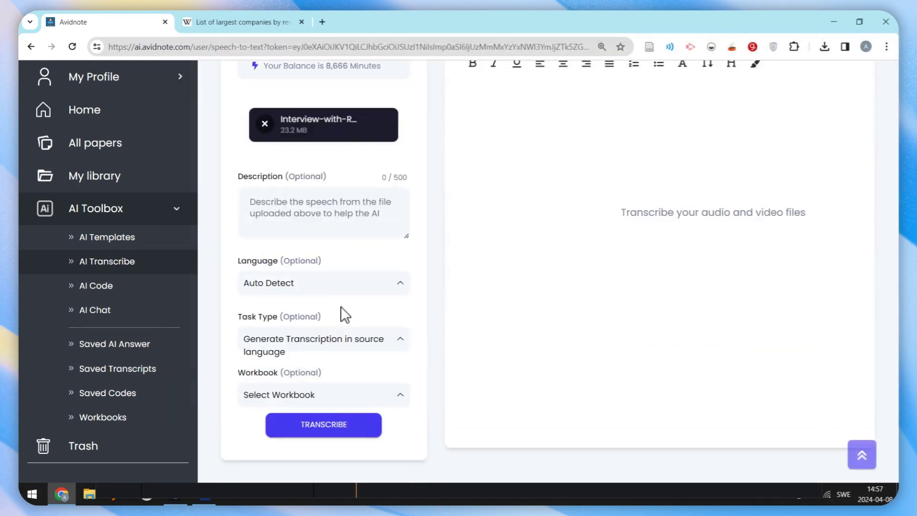
click(326, 428)
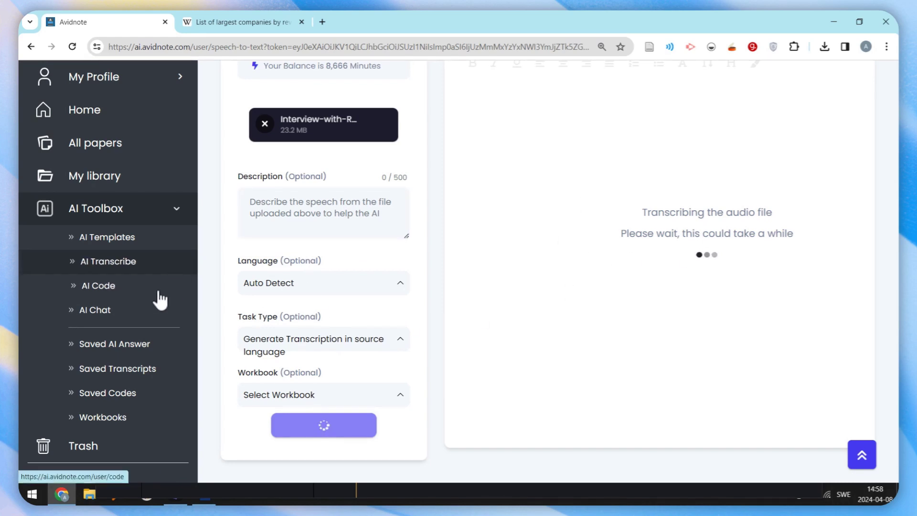
- Open the saved transcripts in a separate browser tab, expand the 27 Mar 2024 entry and copy its full transcript text
scroll(681, 254, up, 3)
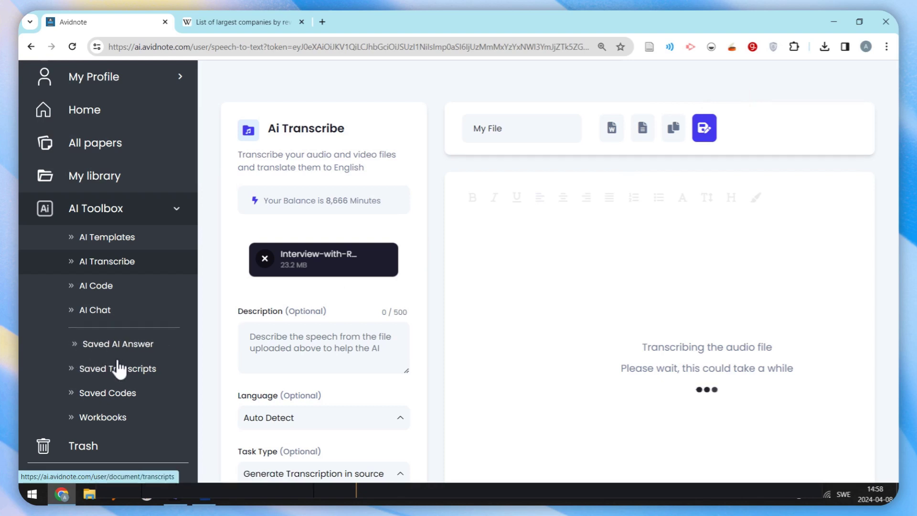
middle_click(110, 378)
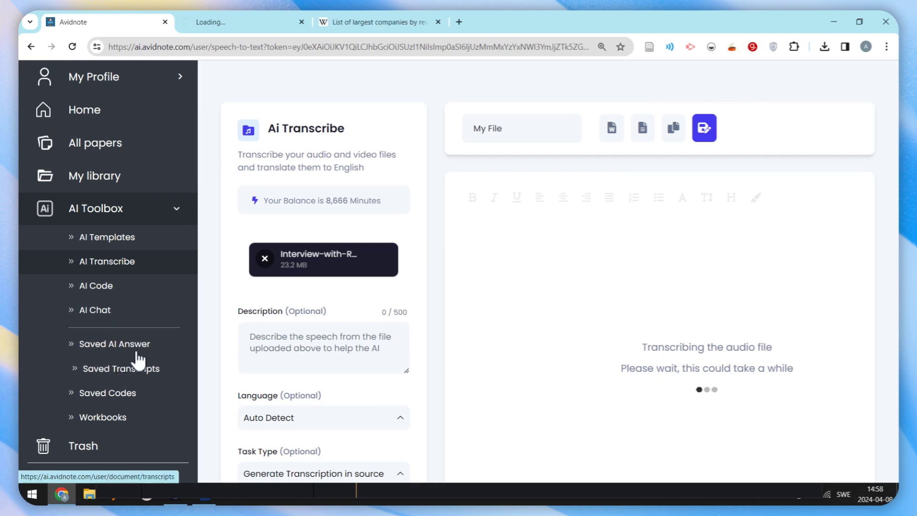
click(208, 23)
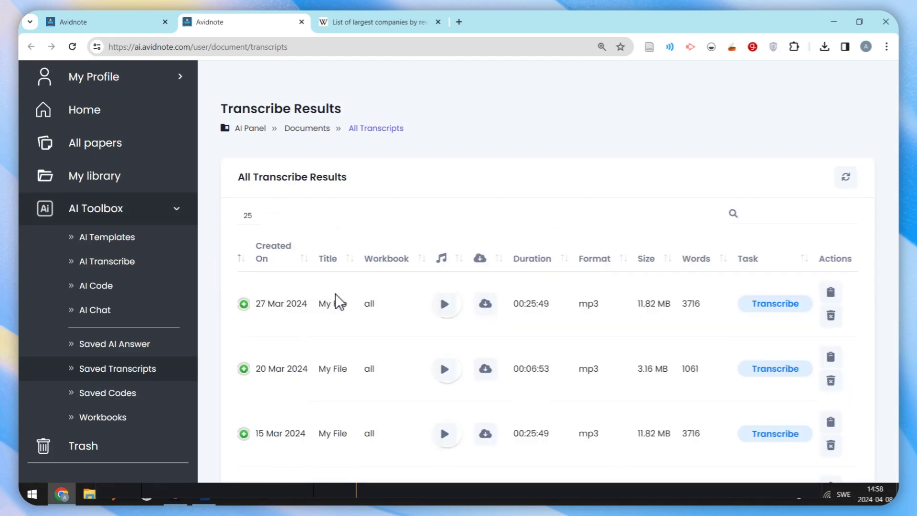
click(244, 304)
scroll(364, 301, down, 3)
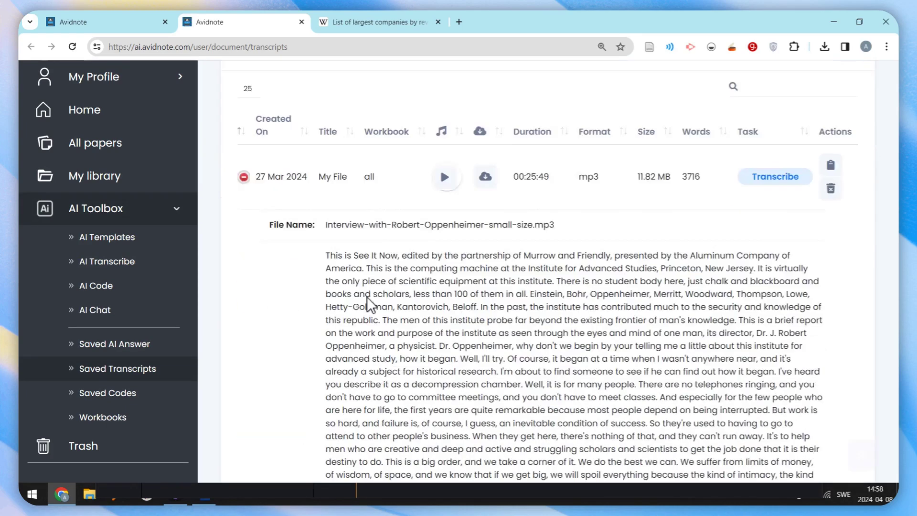
drag(326, 280, 649, 362)
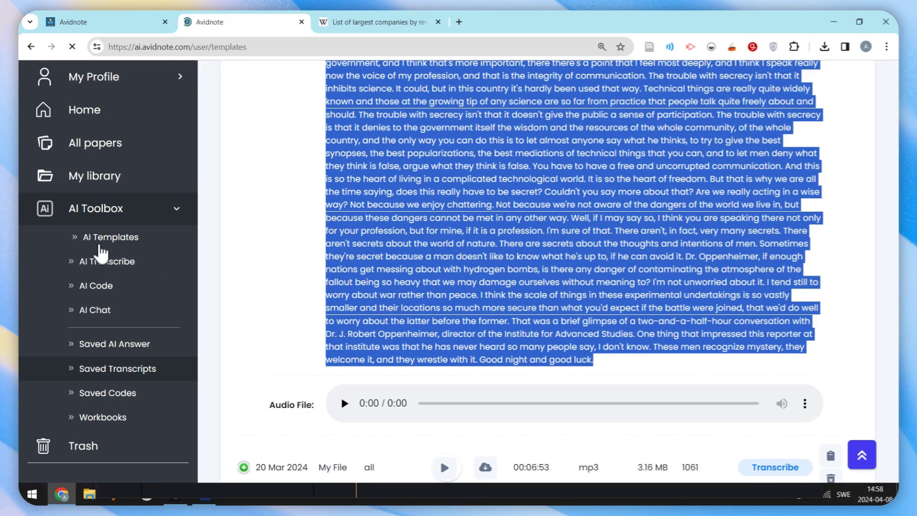
- Filter the AI templates by the Data category and open the Analyze interview template
scroll(576, 262, down, 5)
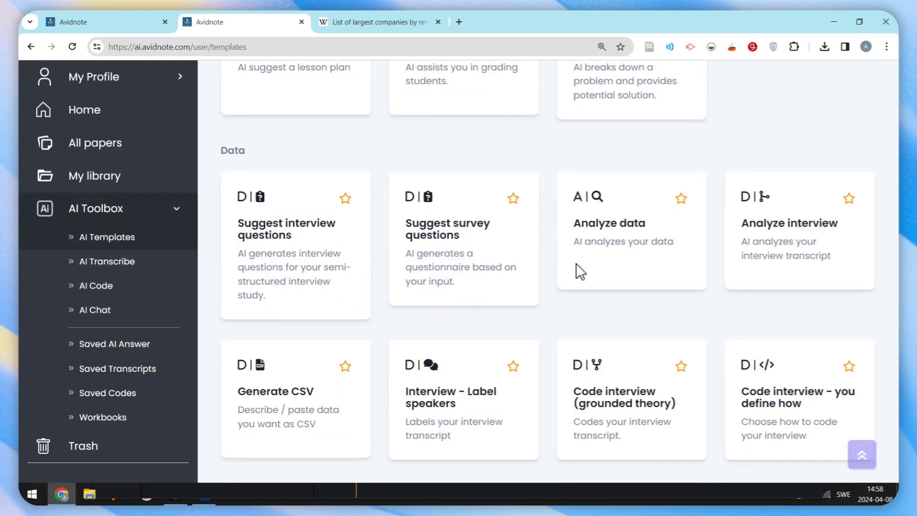
scroll(570, 317, up, 5)
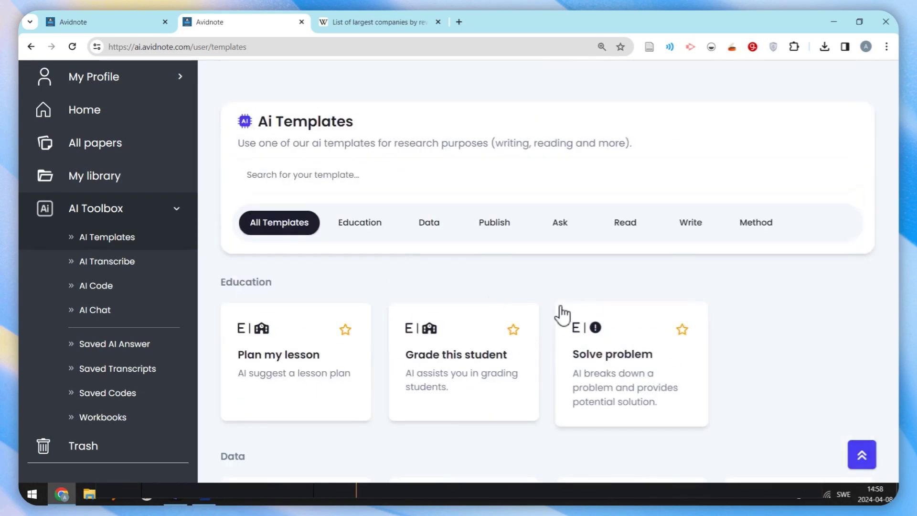
click(432, 227)
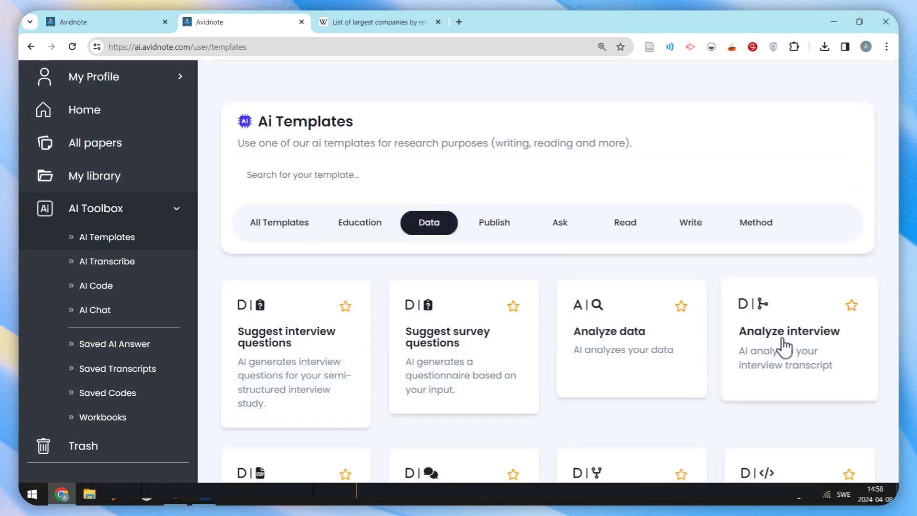
scroll(786, 364, down, 2)
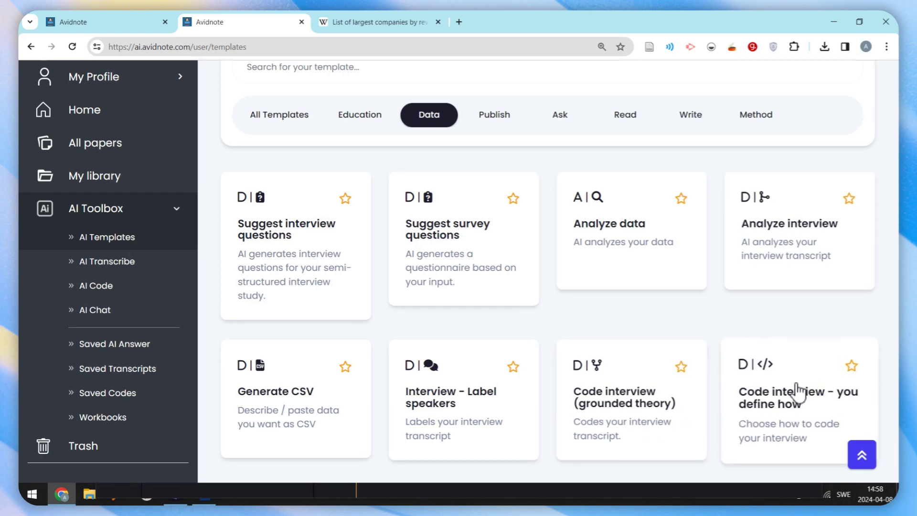
click(781, 248)
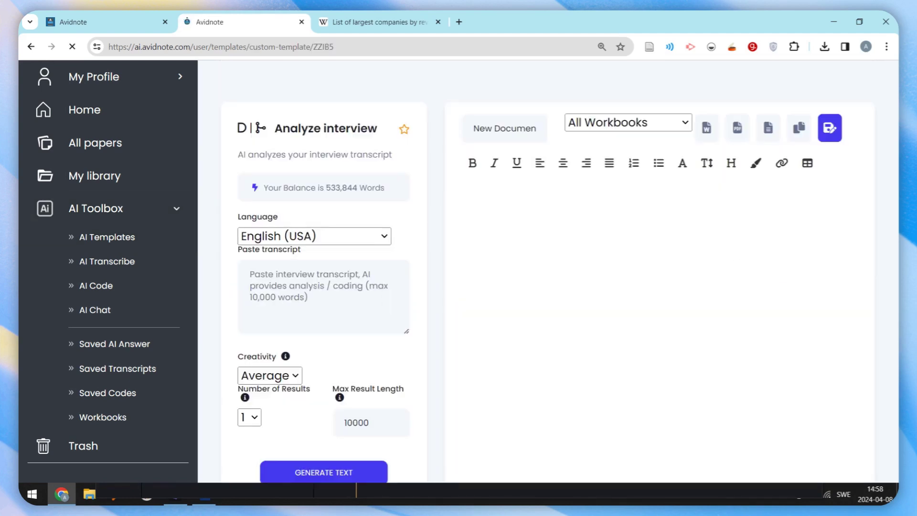
- Paste the copied interview transcript into the template and generate its analysis with average creativity
key(ctrl+v)
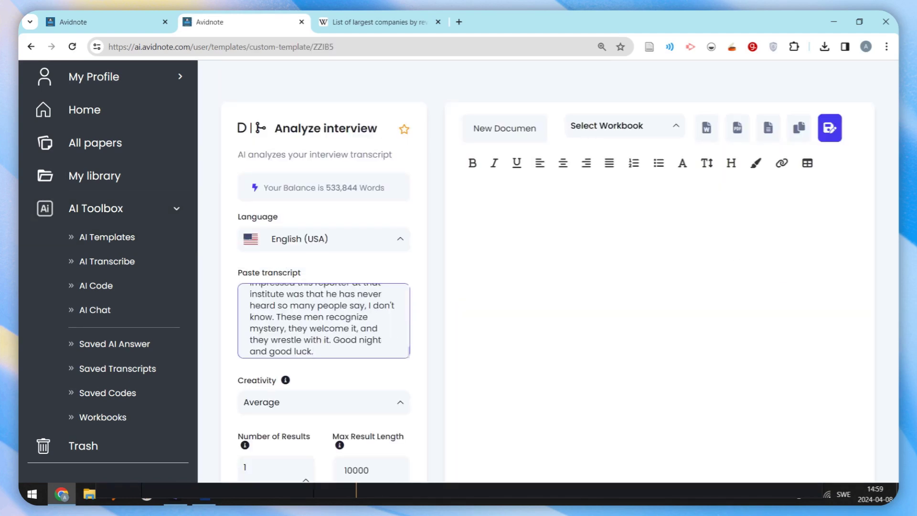
scroll(324, 320, up, 15)
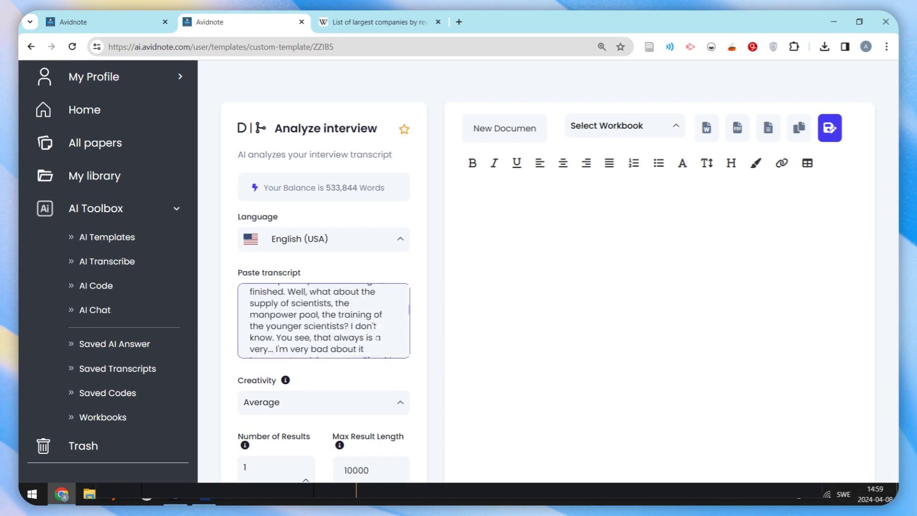
scroll(323, 320, up, 10)
scroll(436, 303, down, 3)
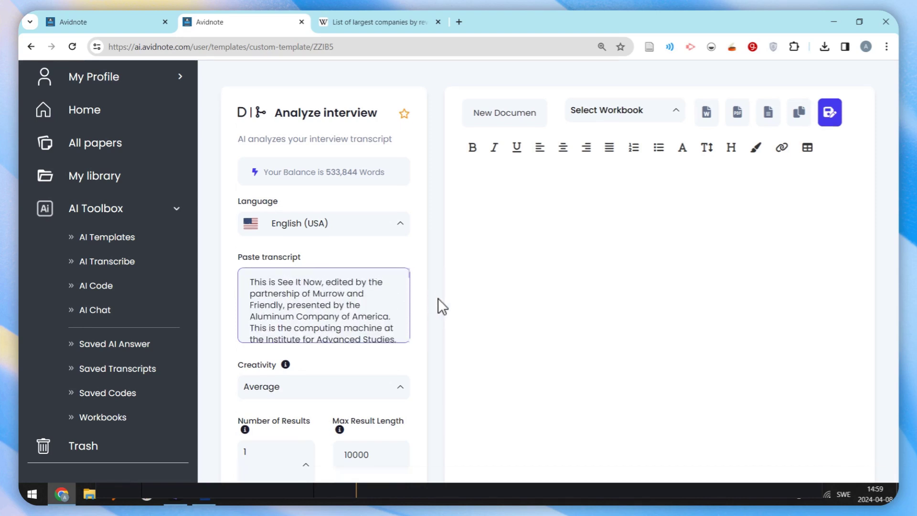
click(333, 405)
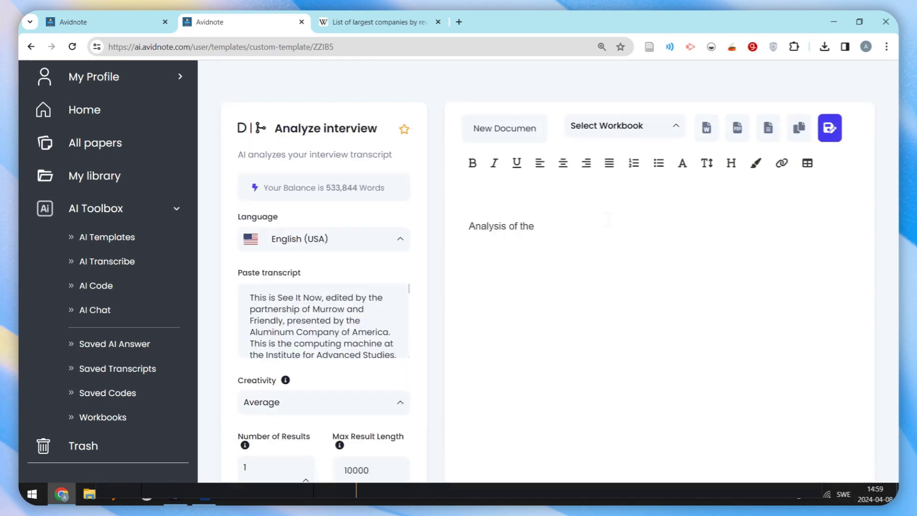
scroll(608, 220, down, 3)
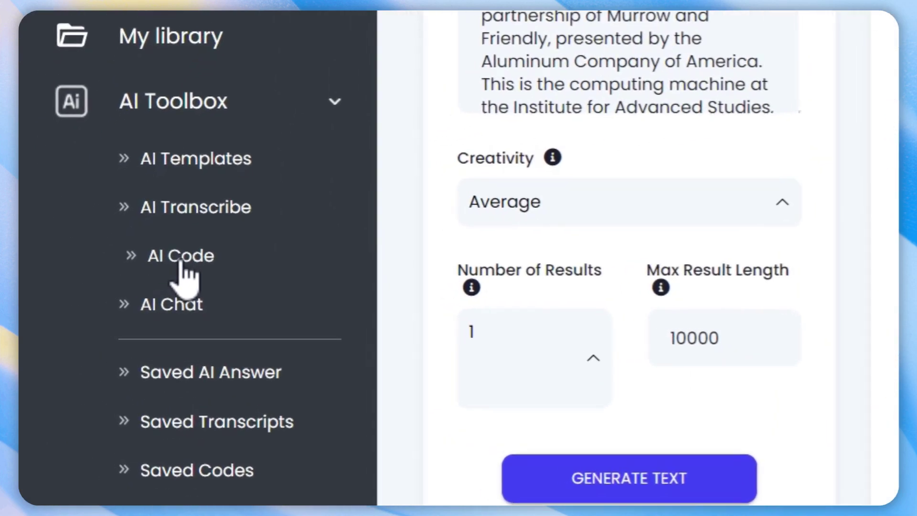
- Open the AI Code Generator and choose Python as the programming language
click(182, 268)
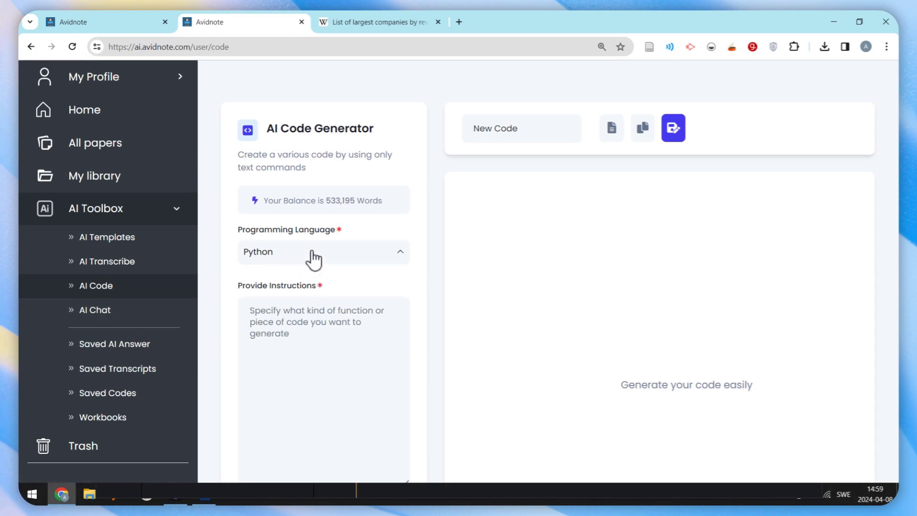
click(313, 259)
click(286, 423)
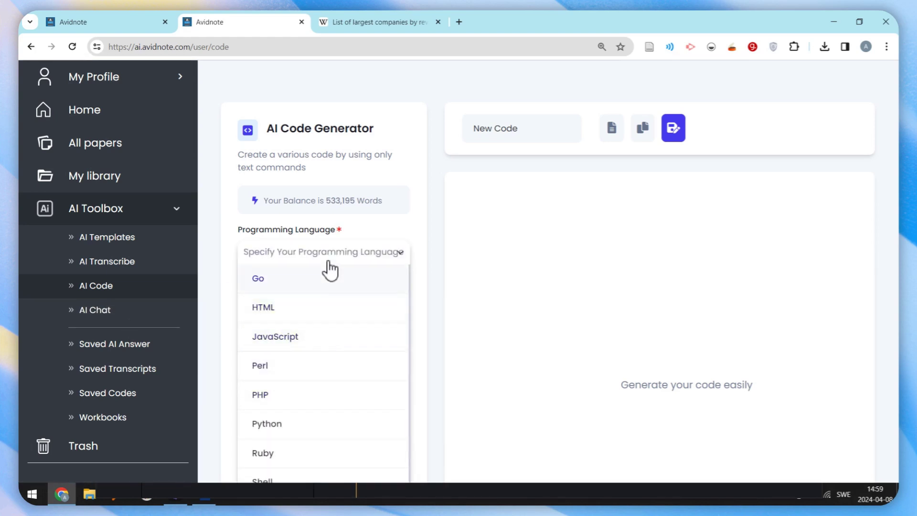
- Start a new chat with the Chat GPT assistant, ask "who was alexander the great" and review the answer
click(117, 318)
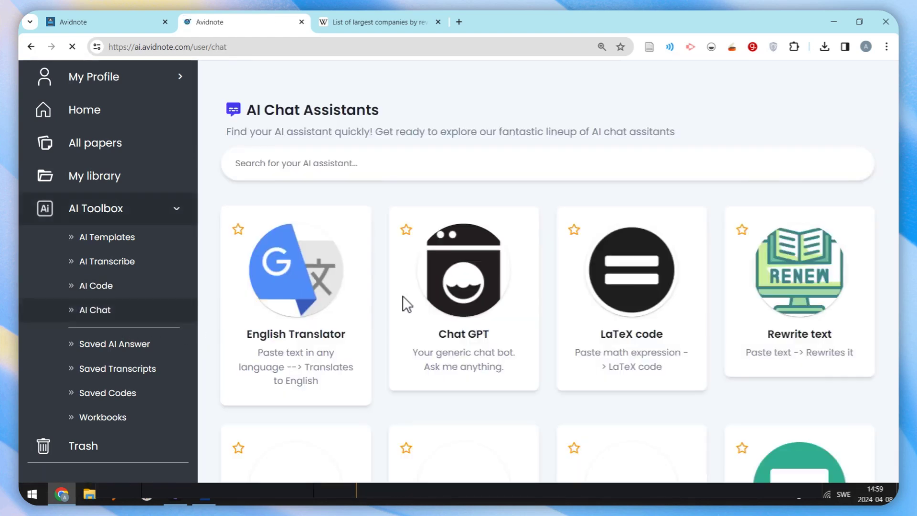
click(463, 278)
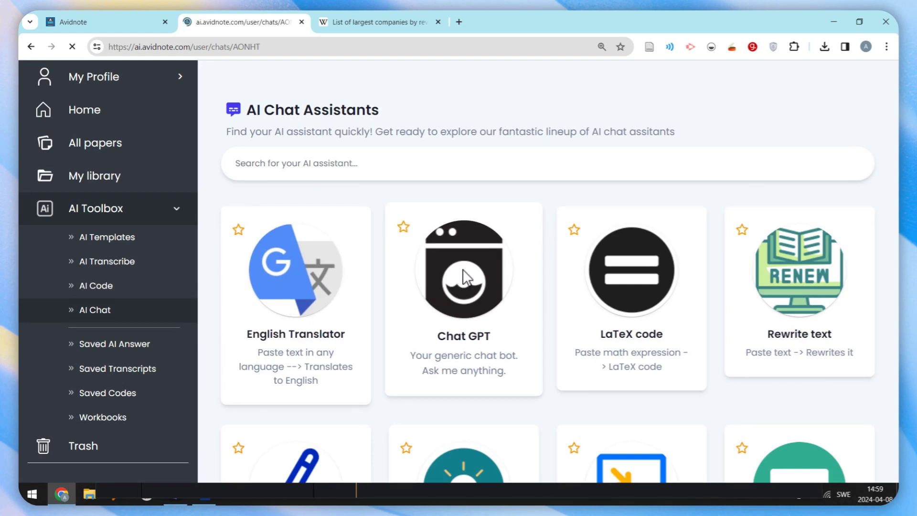
click(306, 432)
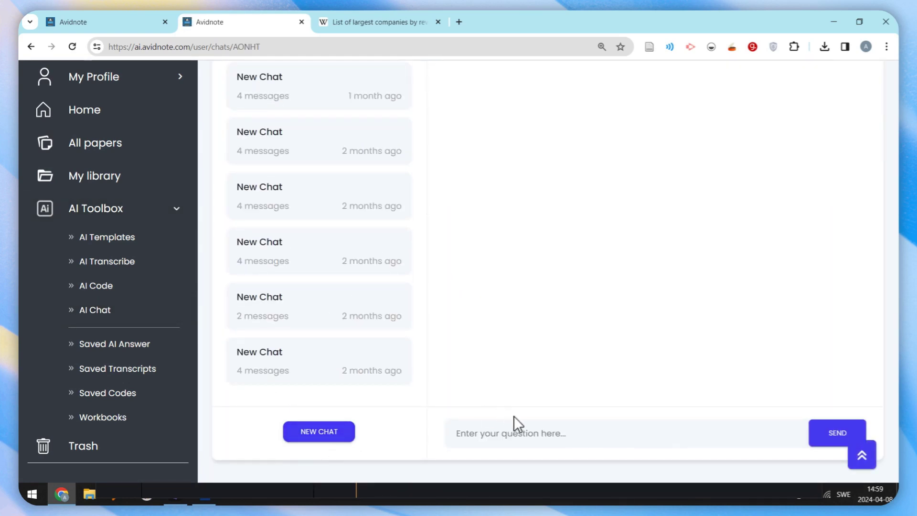
click(516, 430)
text(who)
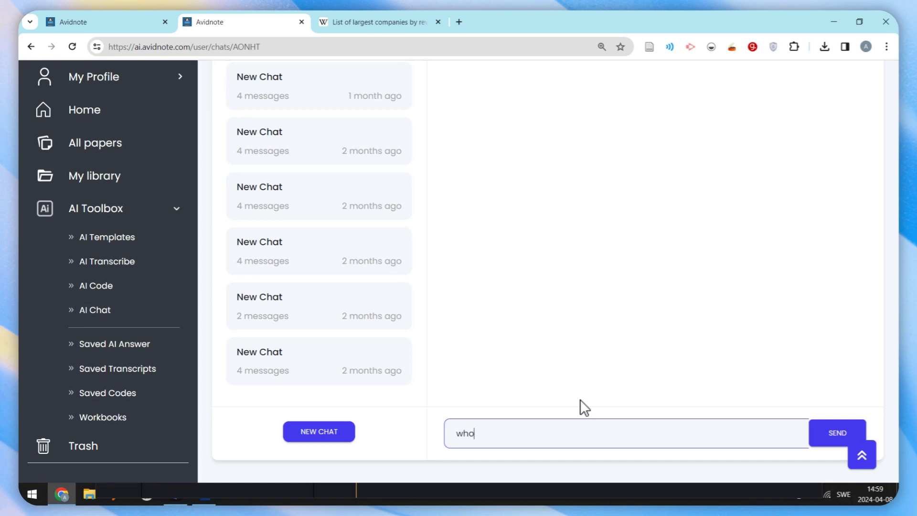
text( was alexander the great)
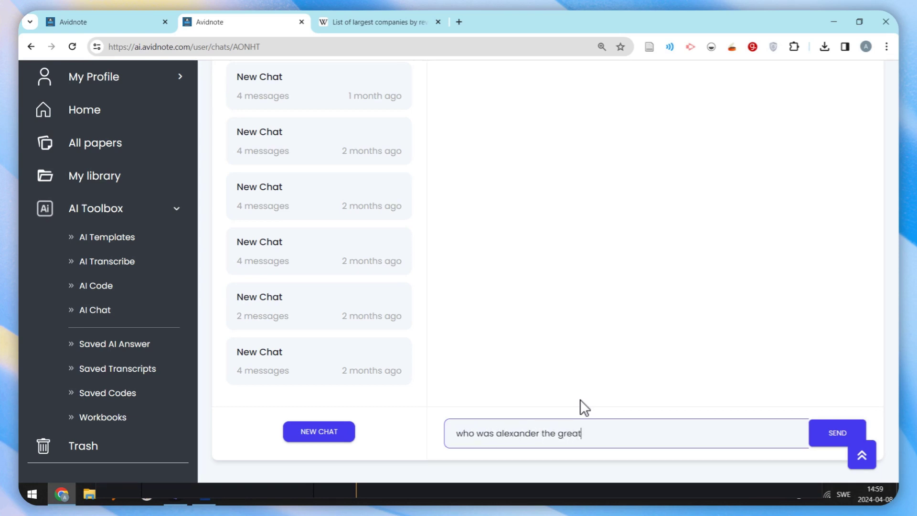
click(842, 441)
scroll(654, 289, up, 1)
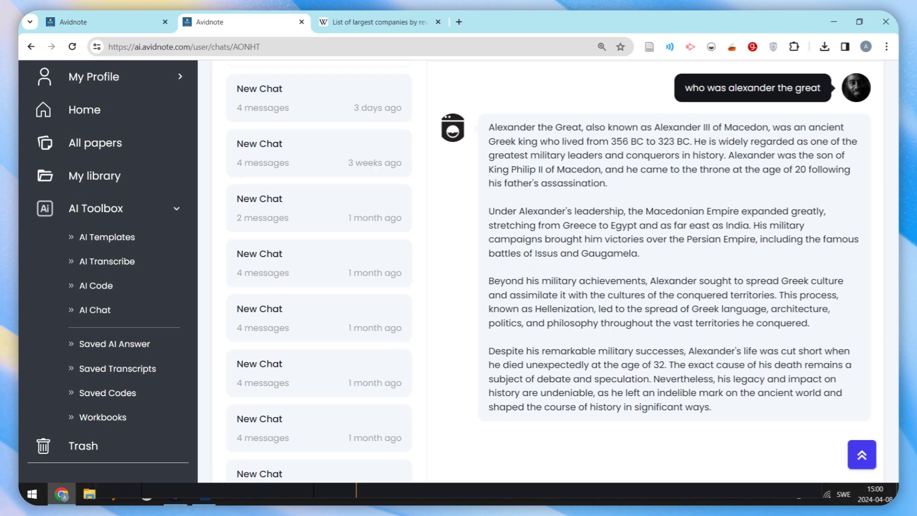
scroll(649, 229, up, 3)
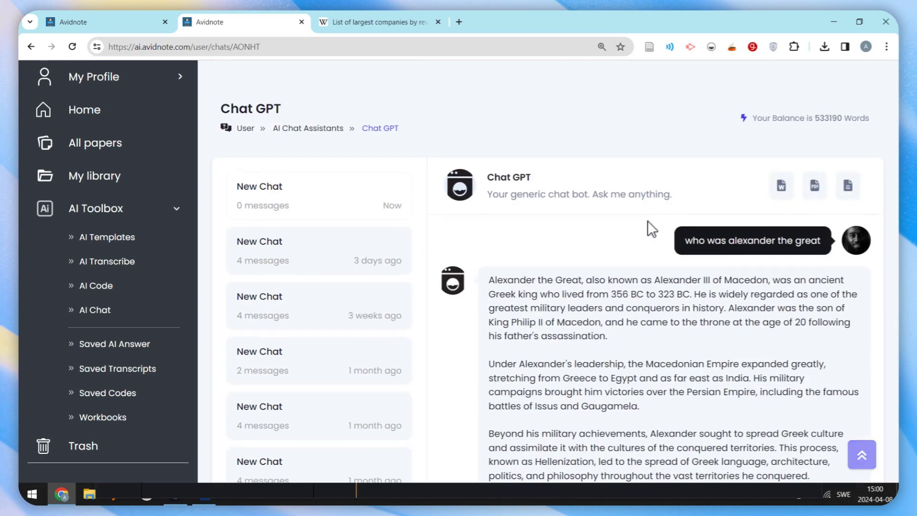